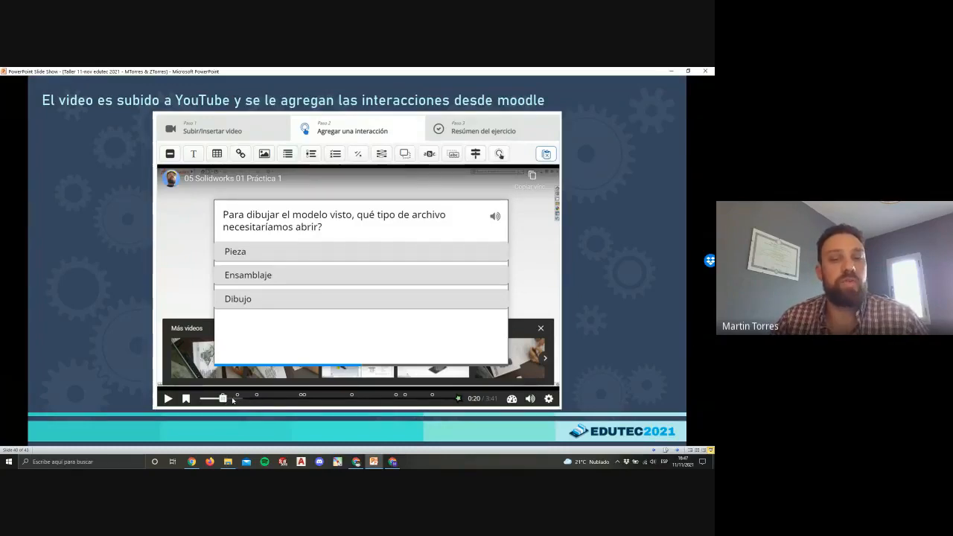
Advance the slide show past the YouTube interaction slides to the CONSULTAS slide
left_click(307, 342)
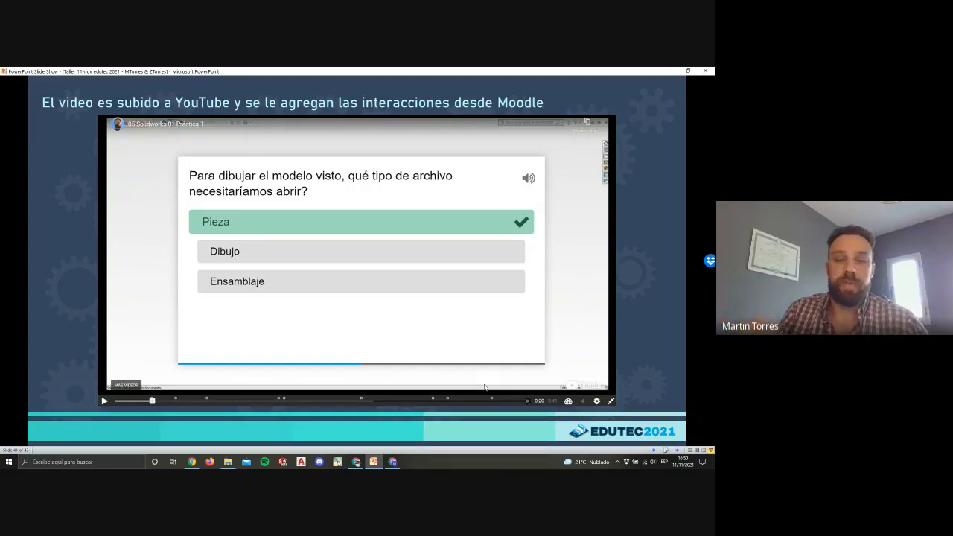
left_click(495, 375)
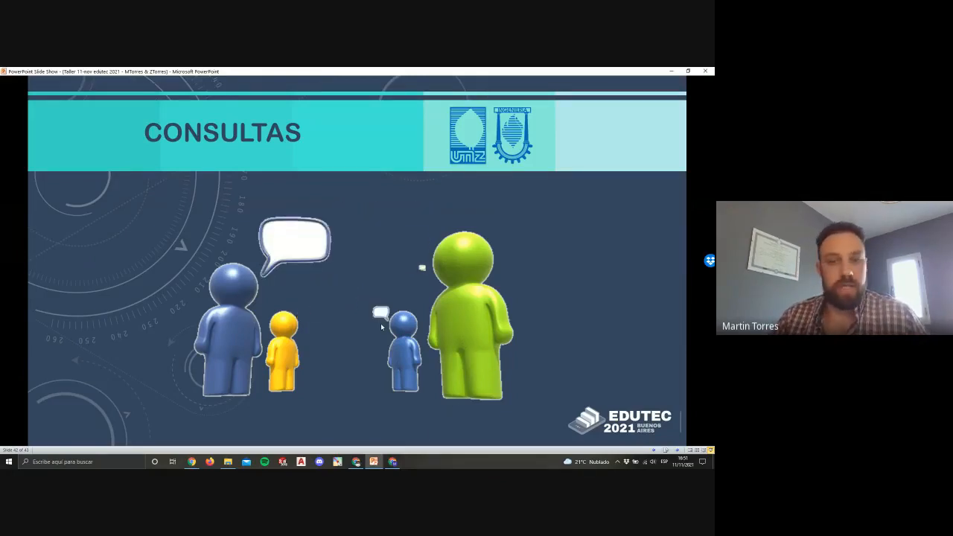
Switch to Chrome and look over the Medios de Representación Gráfica II TNA 2C 2021 course page
left_click(357, 462)
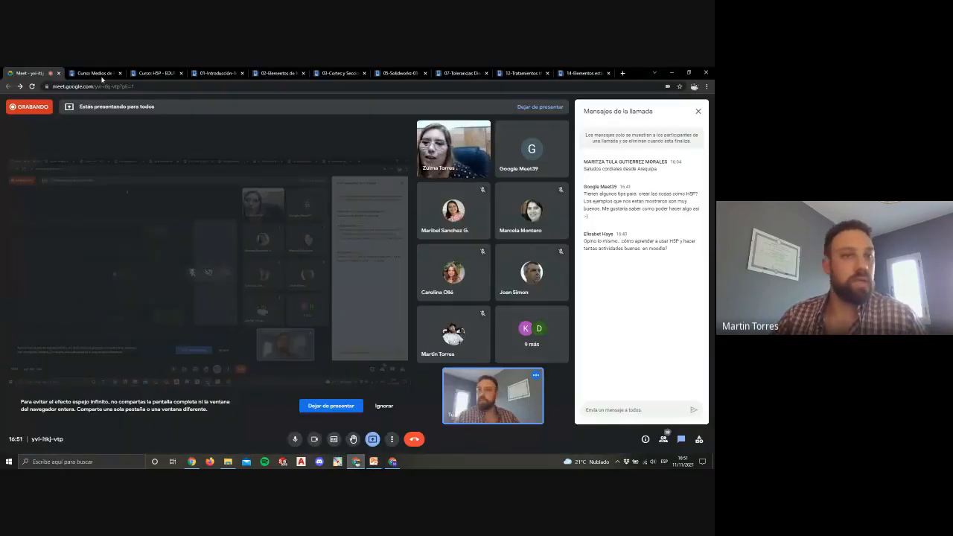
left_click(95, 73)
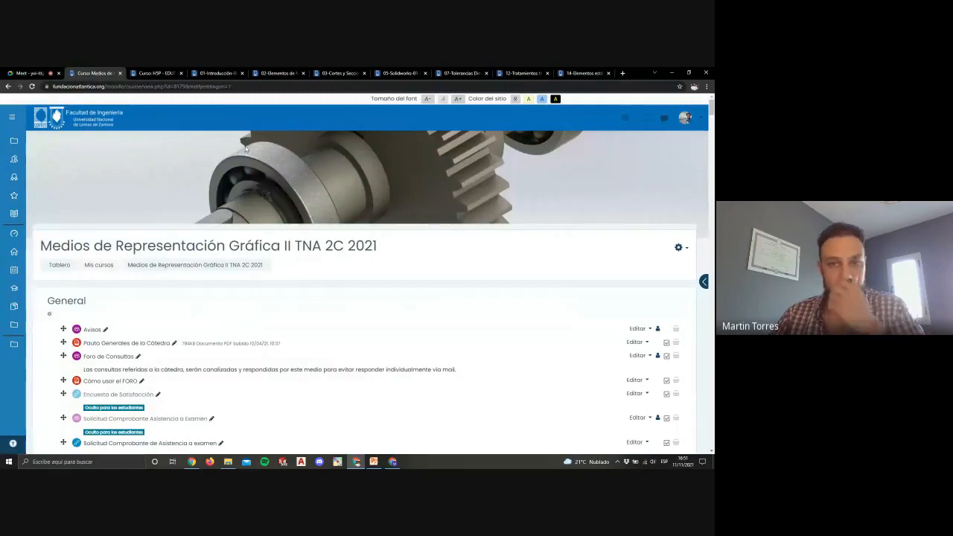
scroll(245, 149, "down", 1)
scroll(246, 149, "up", 1)
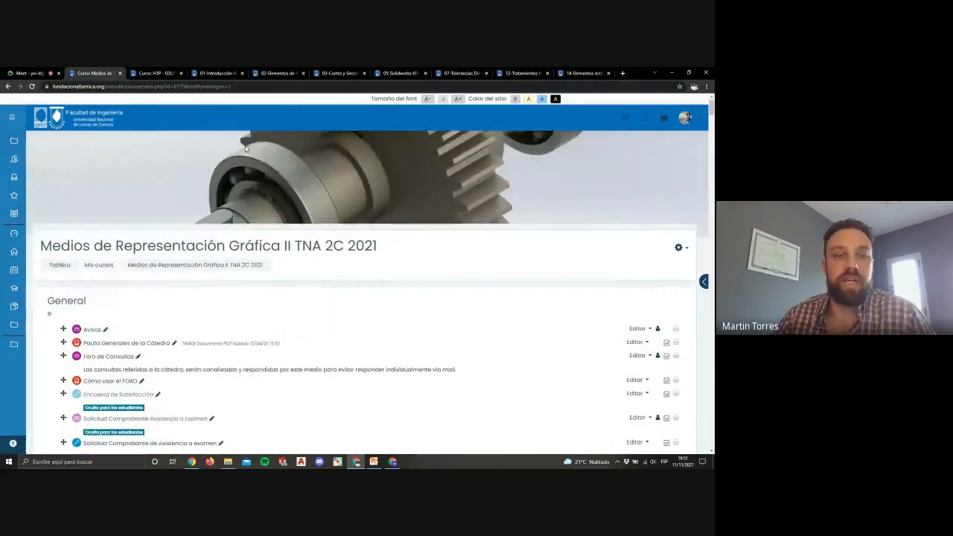
scroll(245, 148, "down", 3)
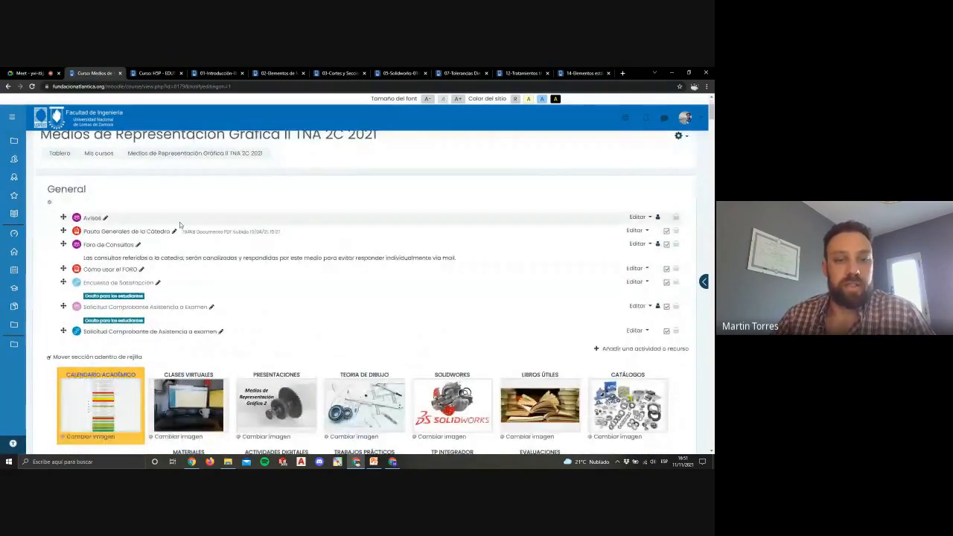
scroll(180, 225, "down", 3)
scroll(180, 225, "down", 1)
scroll(440, 174, "up", 4)
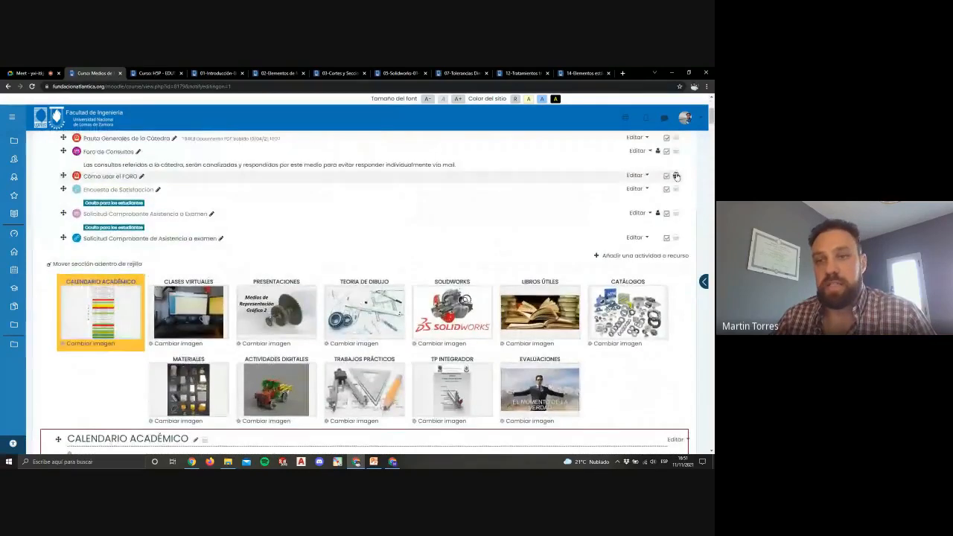
Turn off editing mode for the Medios de Representación Gráfica II TNA 2C 2021 course
left_click(683, 250)
left_click(574, 268)
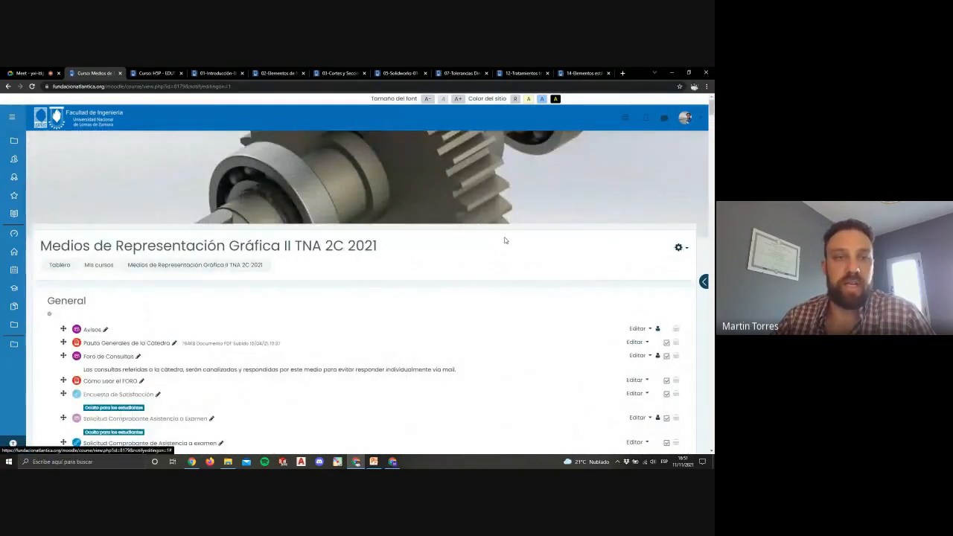
scroll(504, 239, "down", 3)
scroll(490, 237, "up", 4)
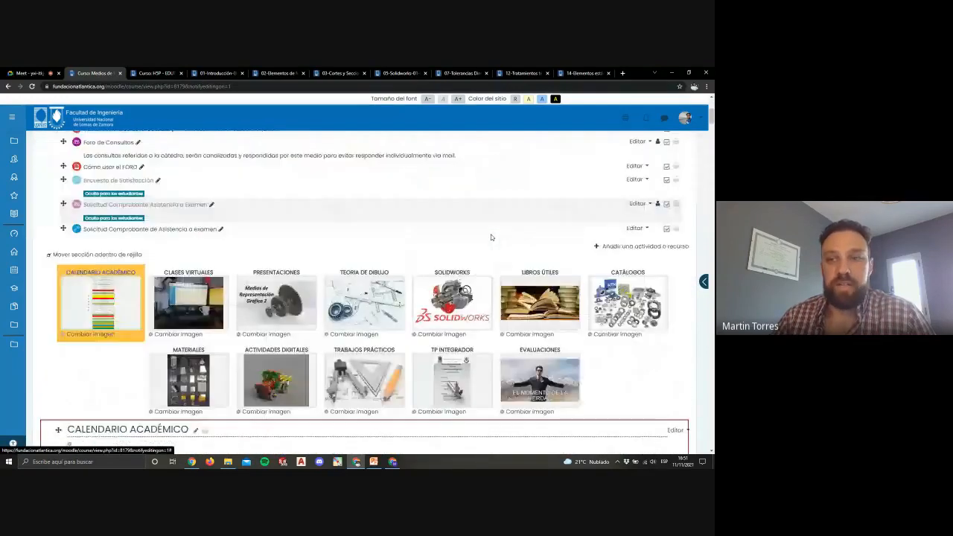
left_click(678, 173)
left_click(589, 198)
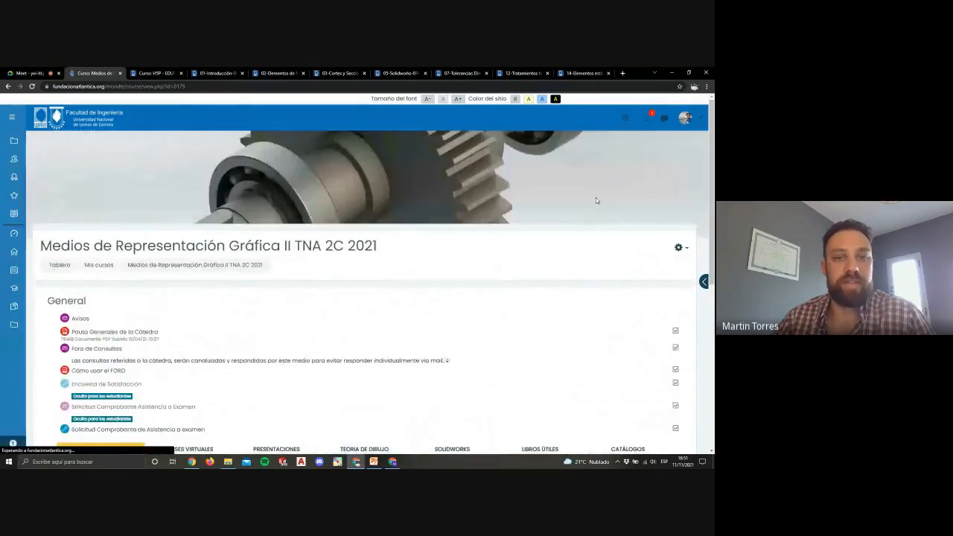
View the contents of the Calendario Académico and Clases Virtuales sections and return to the course's section grid
scroll(519, 244, "down", 2)
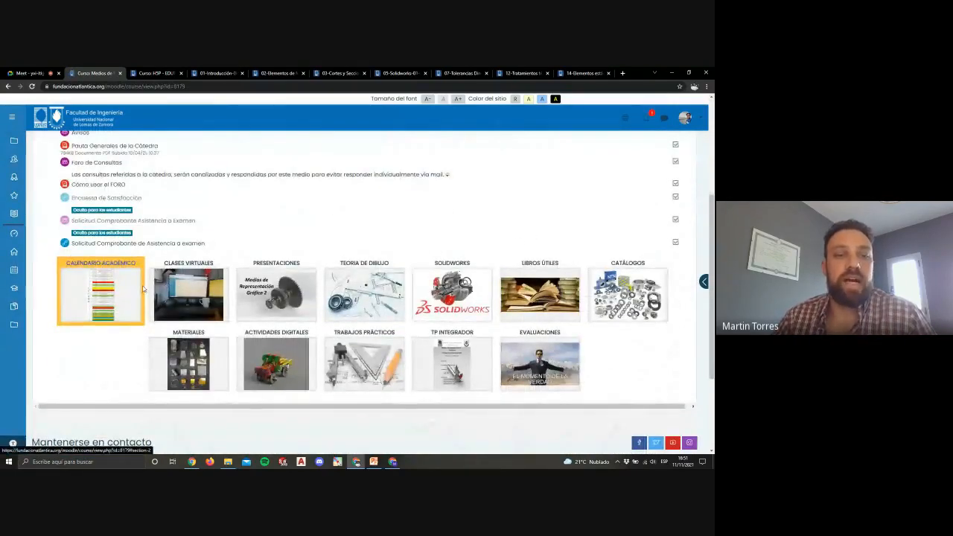
left_click(102, 287)
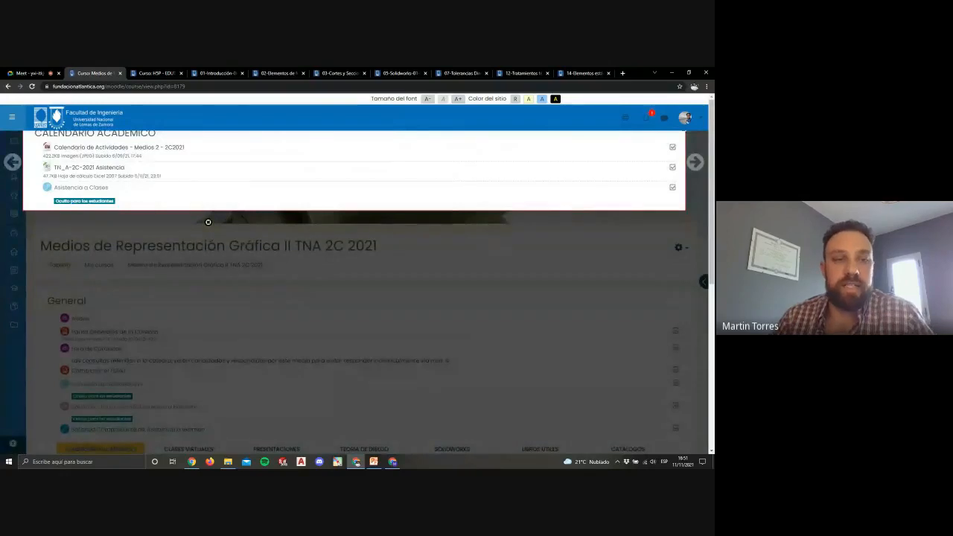
left_click(188, 343)
scroll(188, 340, "down", 3)
left_click(190, 328)
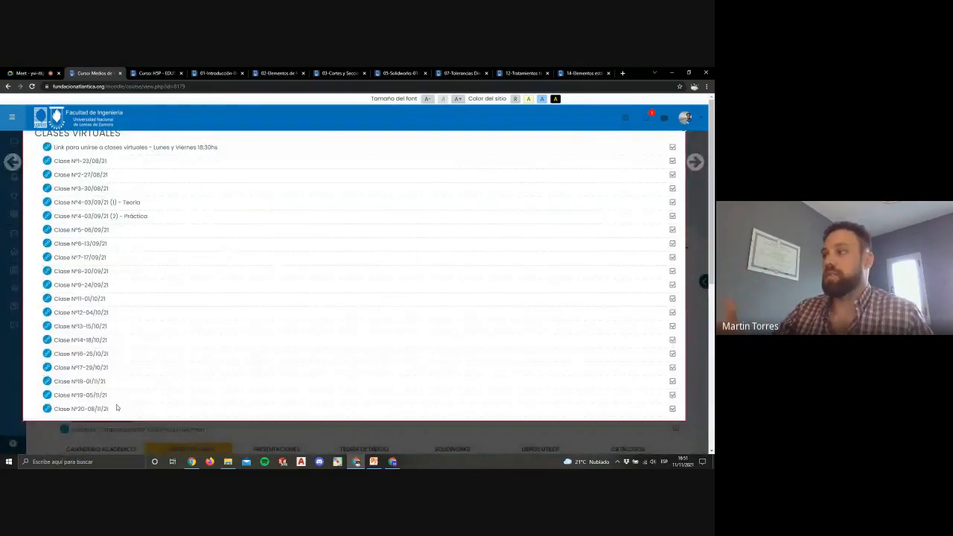
key("Escape")
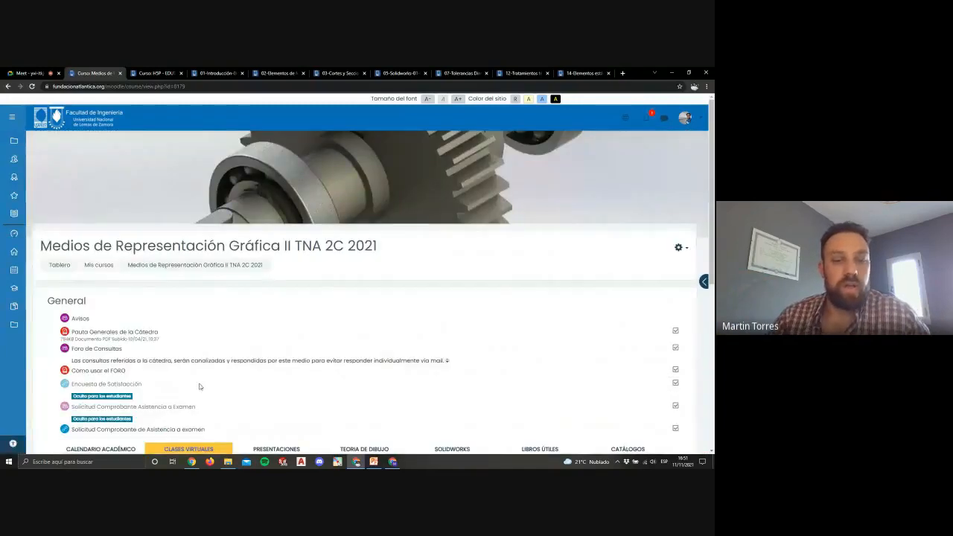
scroll(201, 387, "down", 3)
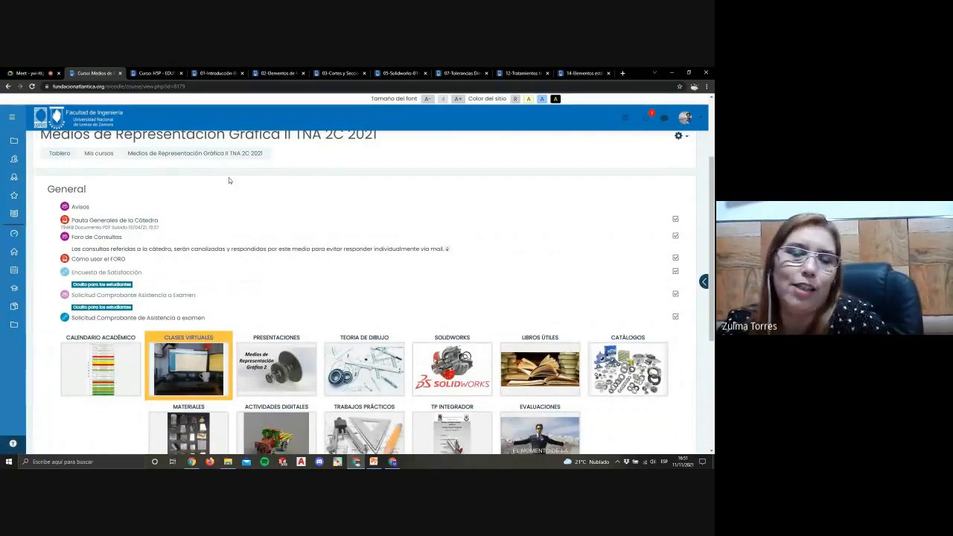
Open the settings of the H5P activity 01-Introducción-06-TP Integrador - Nombre de Archivos and show its Drag the Words text
left_click(216, 73)
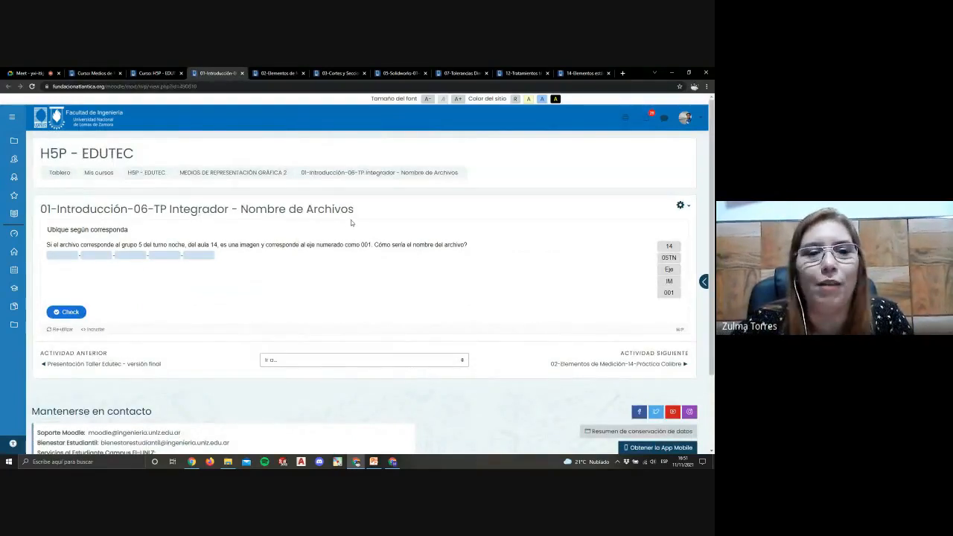
left_click(679, 206)
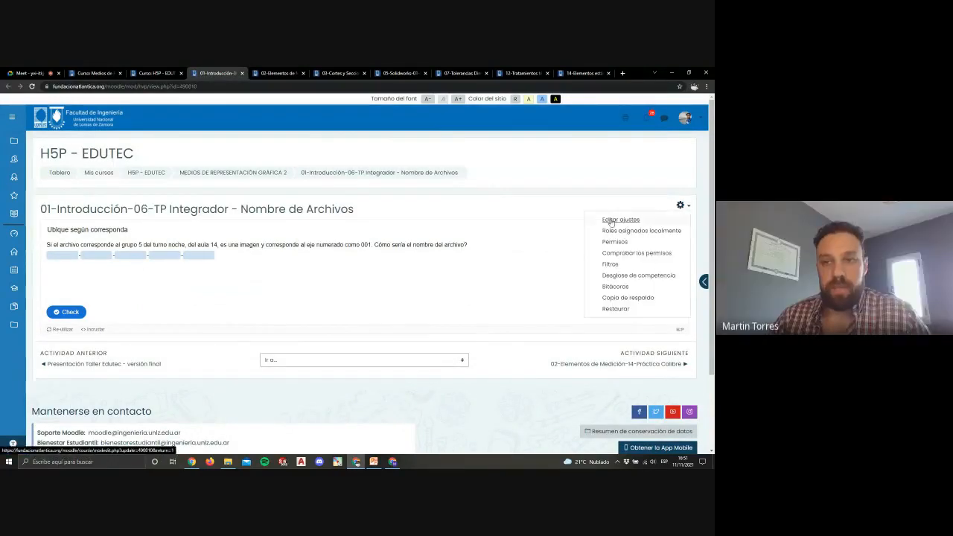
left_click(620, 220)
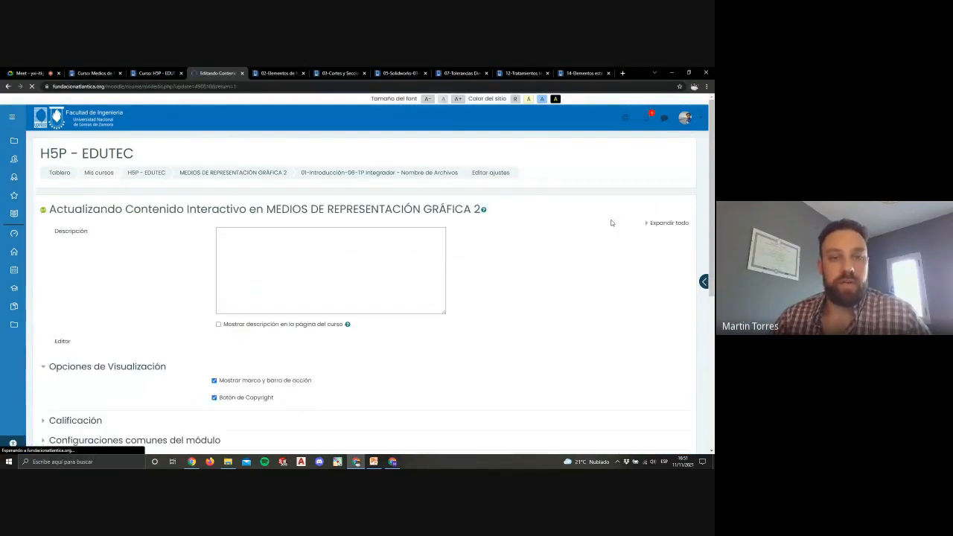
scroll(183, 254, "down", 2)
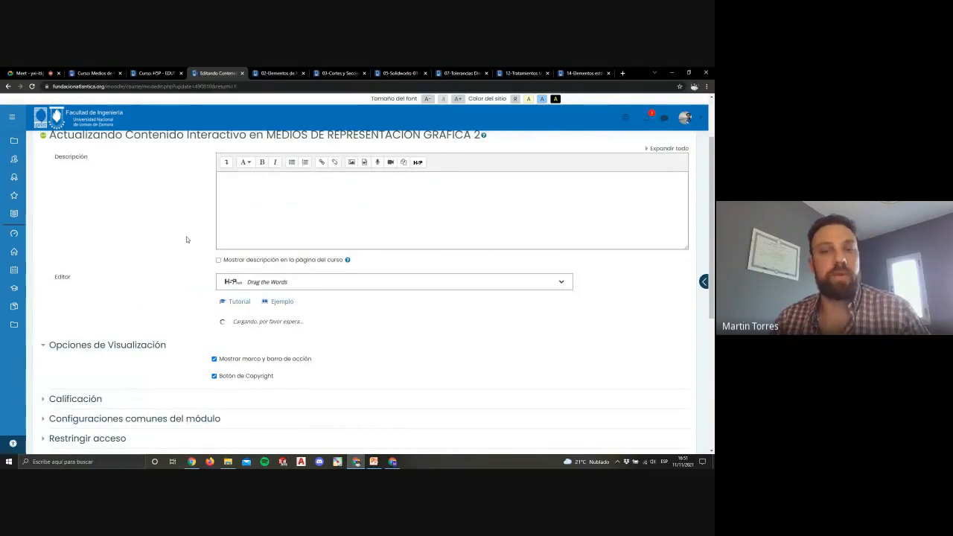
scroll(175, 236, "down", 2)
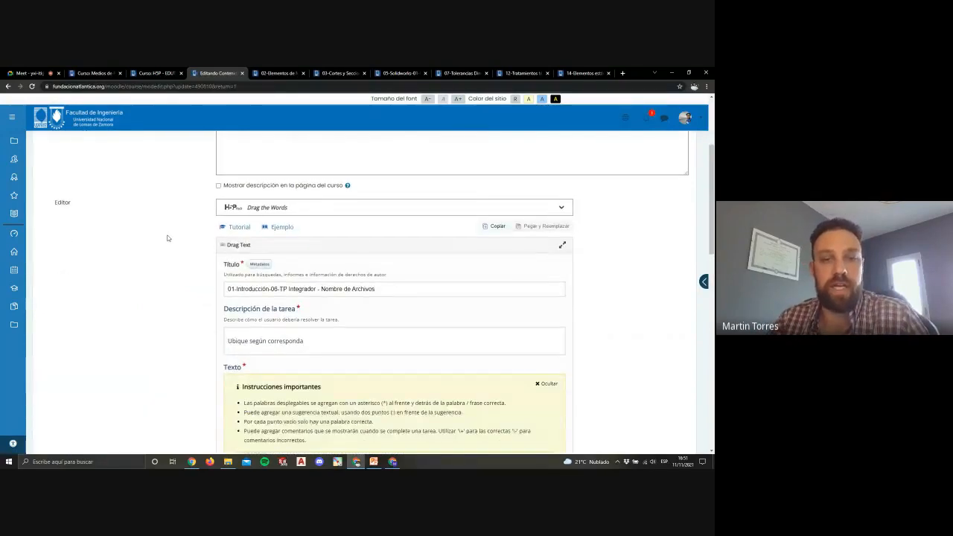
scroll(310, 235, "down", 3)
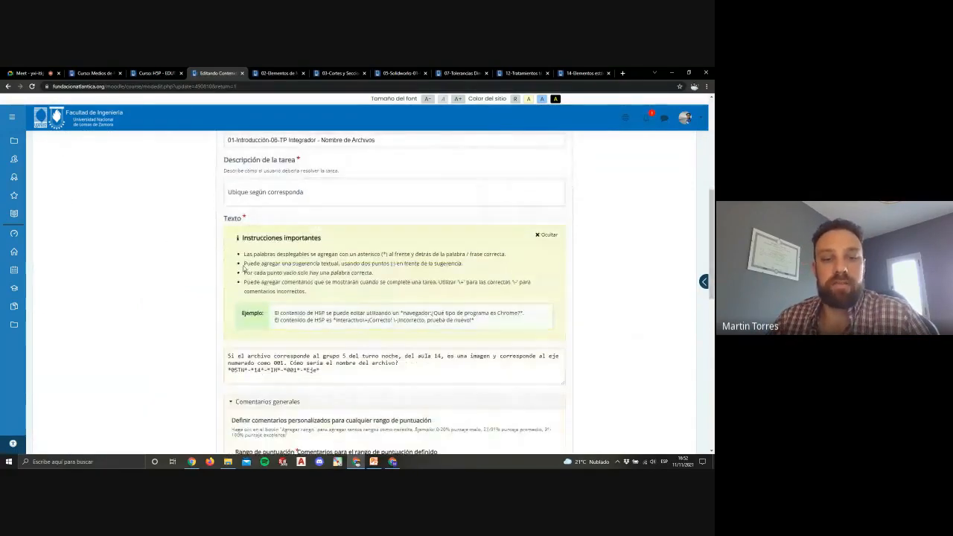
Highlight the question and the asterisk-marked answer words in the activity's text, then clear the selection
left_click_drag(230, 356, 396, 362)
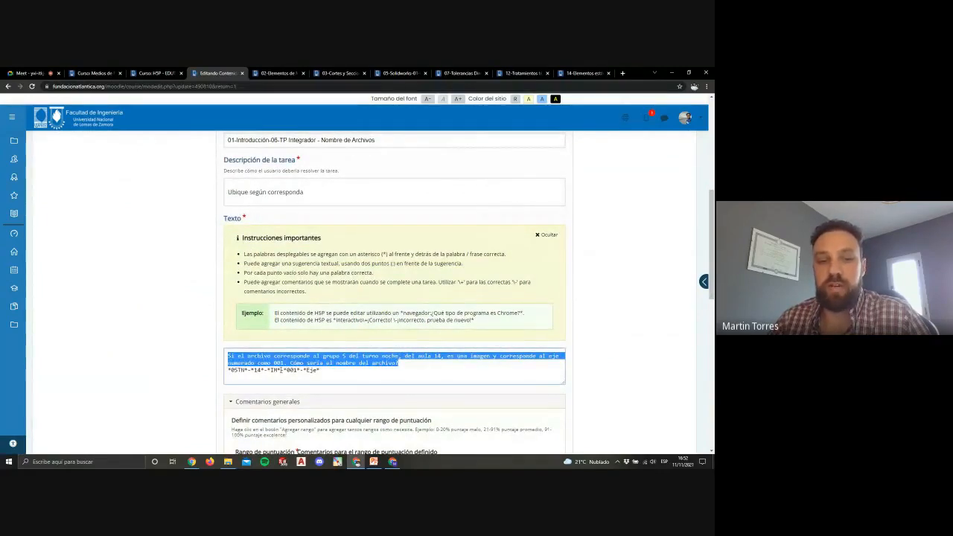
double_click(239, 370)
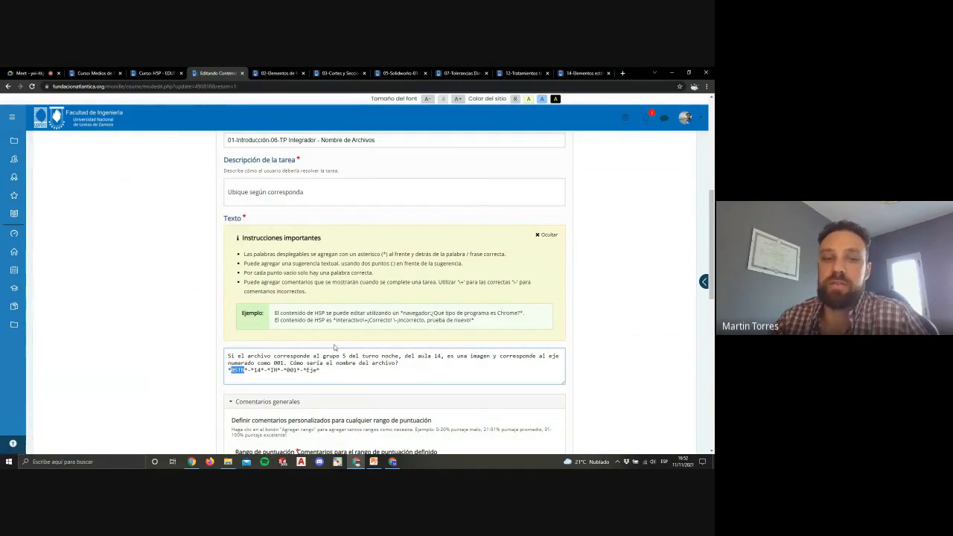
left_click_drag(345, 370, 229, 355)
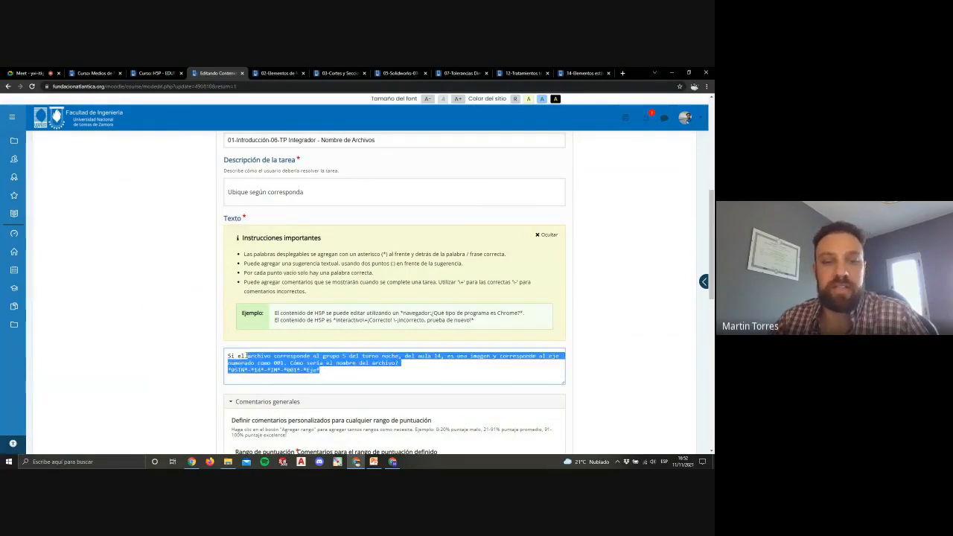
left_click(176, 319)
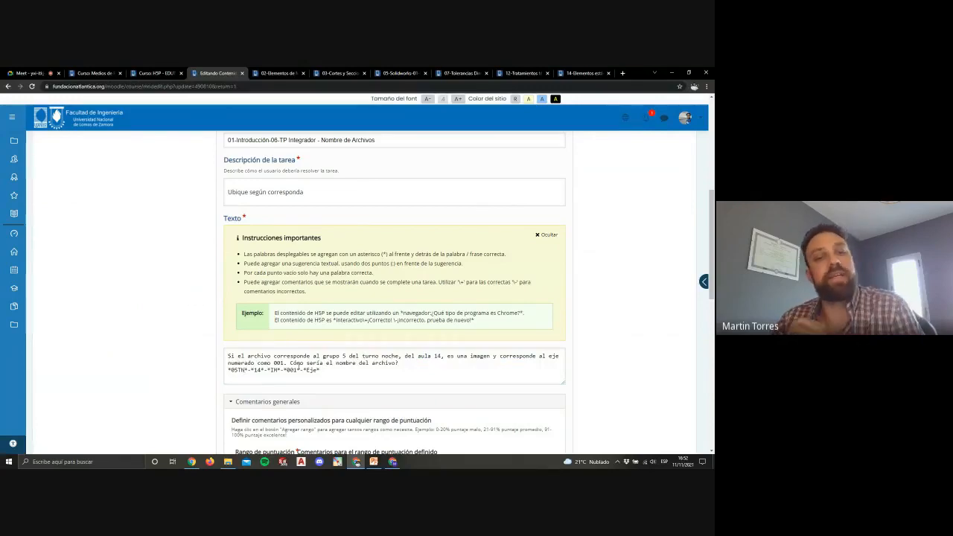
Examine the activity's general comments and expand its Configuraciones de comportamiento options
scroll(327, 358, "down", 1)
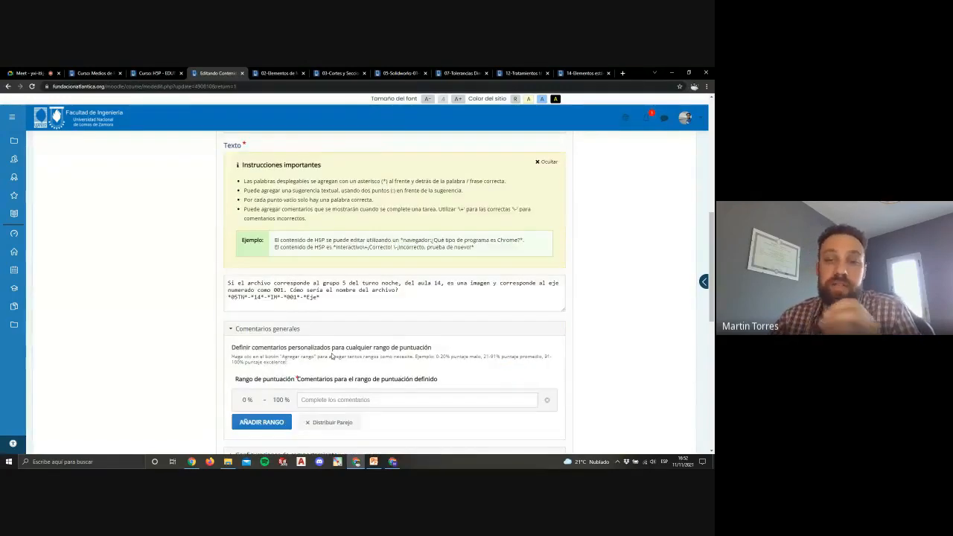
scroll(330, 356, "down", 1)
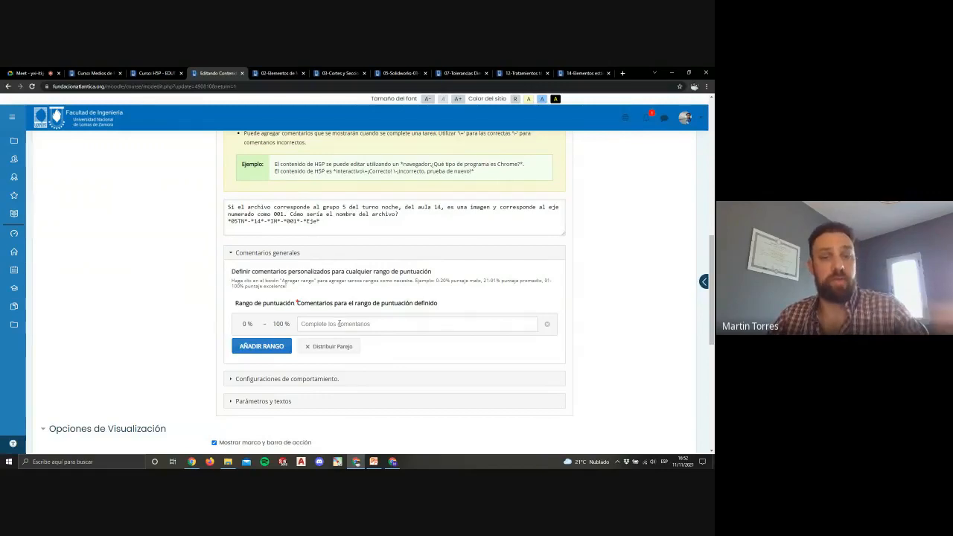
left_click(273, 380)
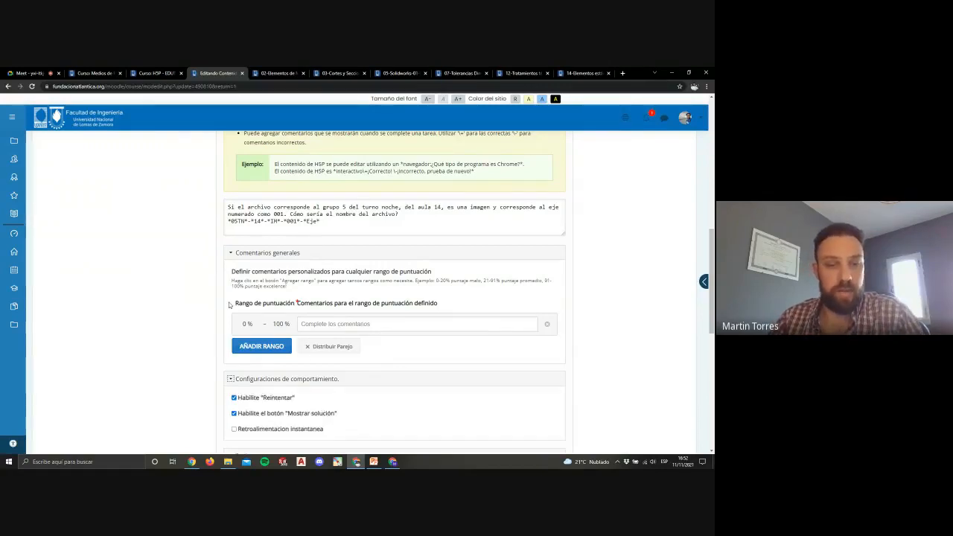
scroll(189, 304, "down", 1)
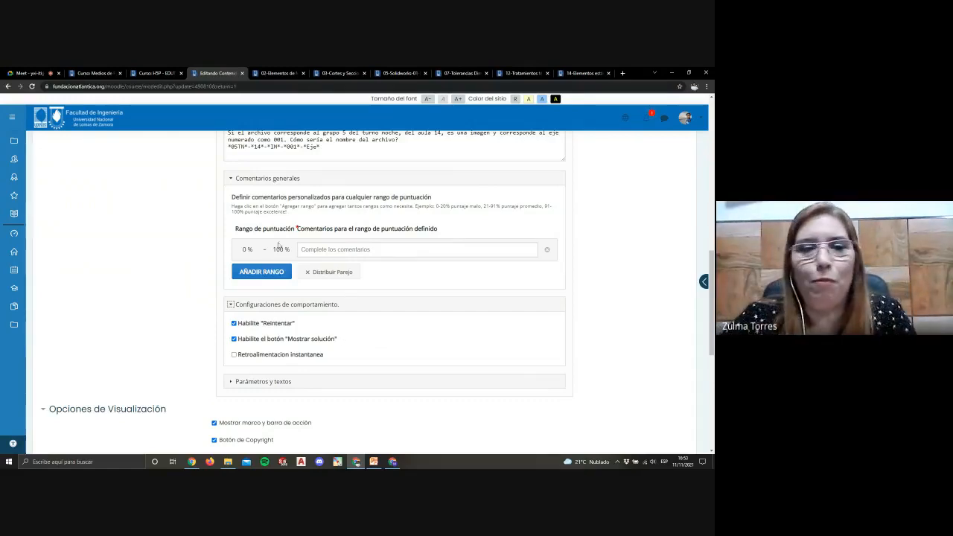
Go to the H5P - EDUTEC course page and turn on editing mode
left_click(154, 75)
scroll(409, 274, "up", 6)
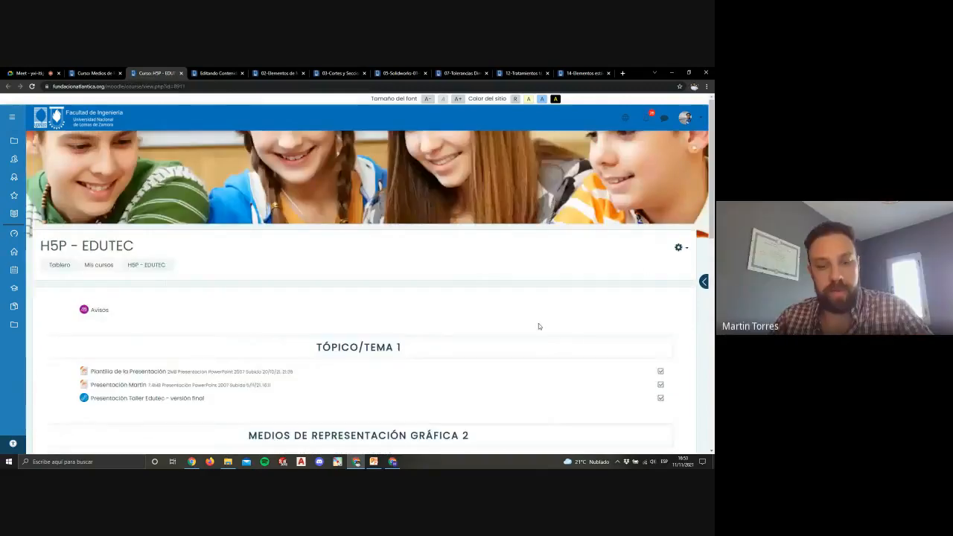
scroll(514, 270, "down", 5)
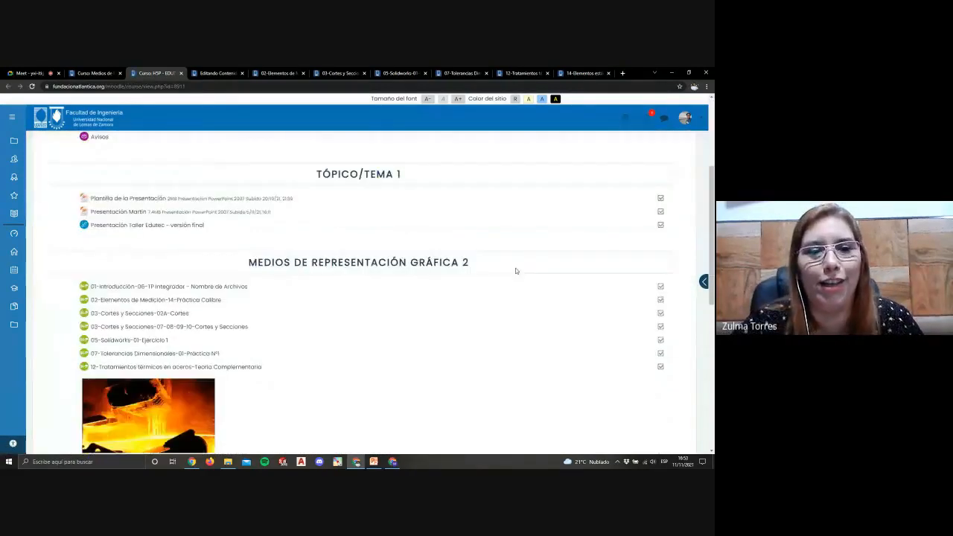
scroll(617, 206, "up", 3)
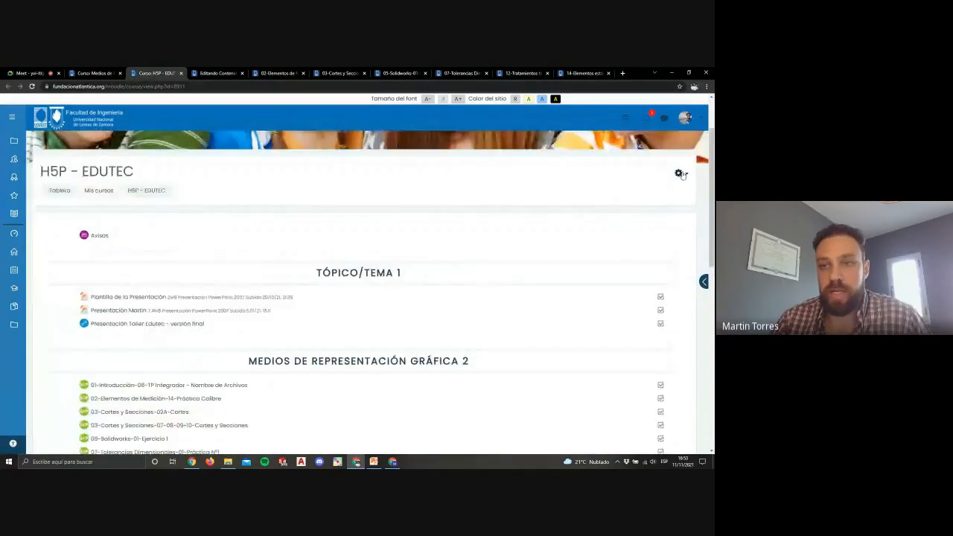
left_click(683, 174)
left_click(588, 200)
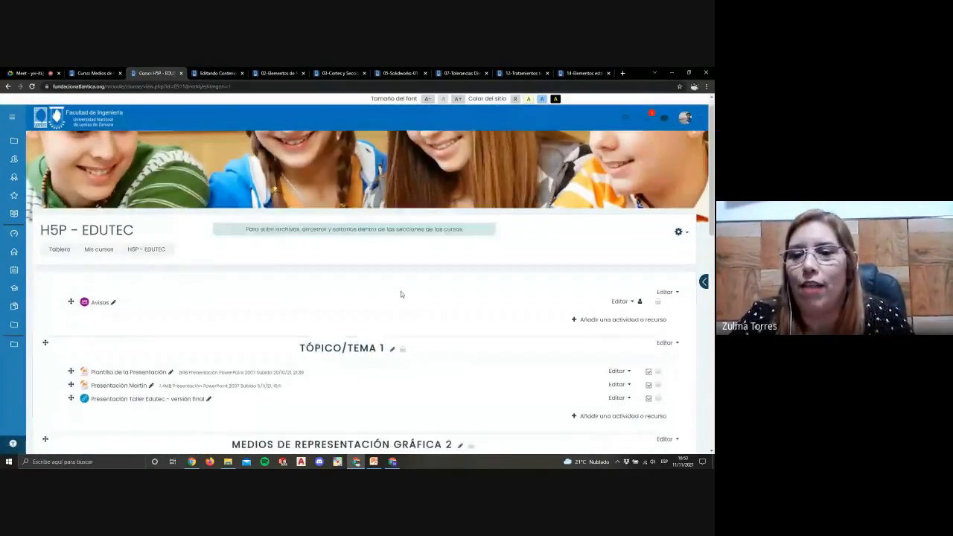
Look over the H5P - EDUTEC course sections in editing mode and briefly view the course administration options
scroll(401, 294, "down", 5)
scroll(401, 294, "up", 10)
left_click(678, 249)
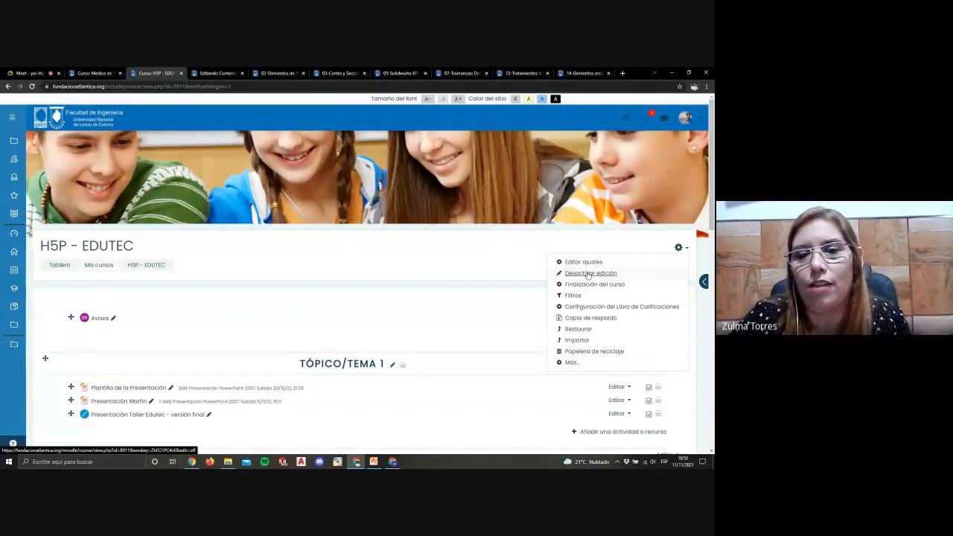
left_click(507, 276)
scroll(507, 277, "down", 2)
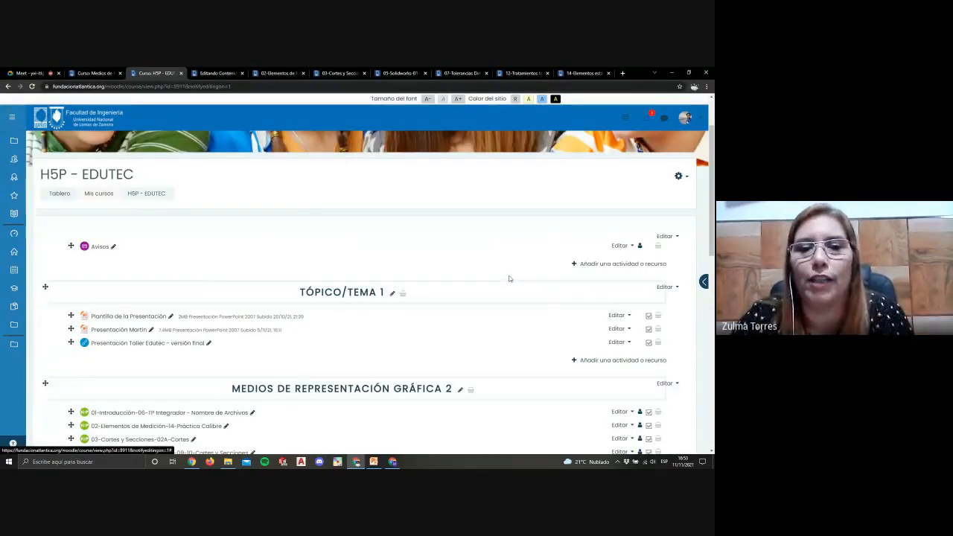
Open the activity and resource chooser for the MEDIOS DE REPRESENTACIÓN GRÁFICA 2 section and look through its full list
scroll(506, 278, "down", 3)
scroll(507, 278, "down", 2)
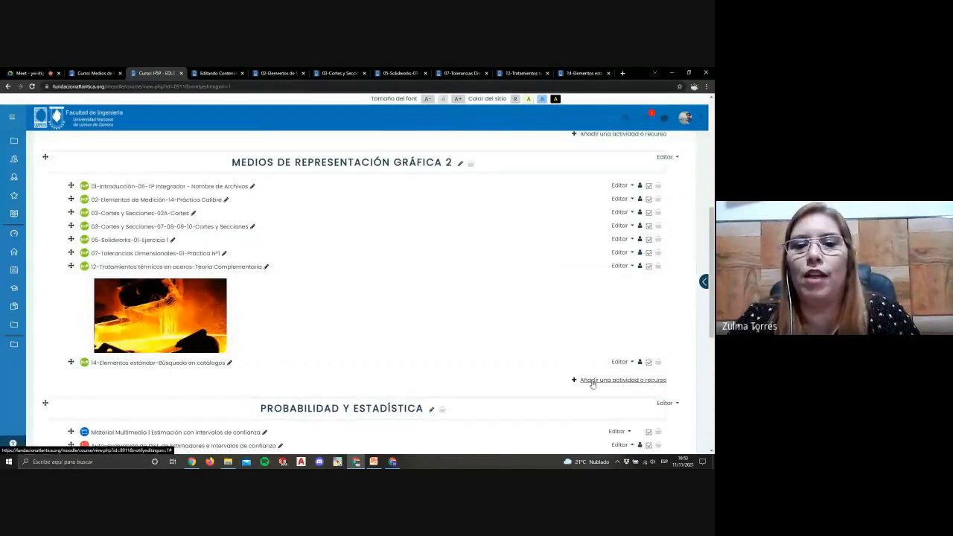
left_click(593, 381)
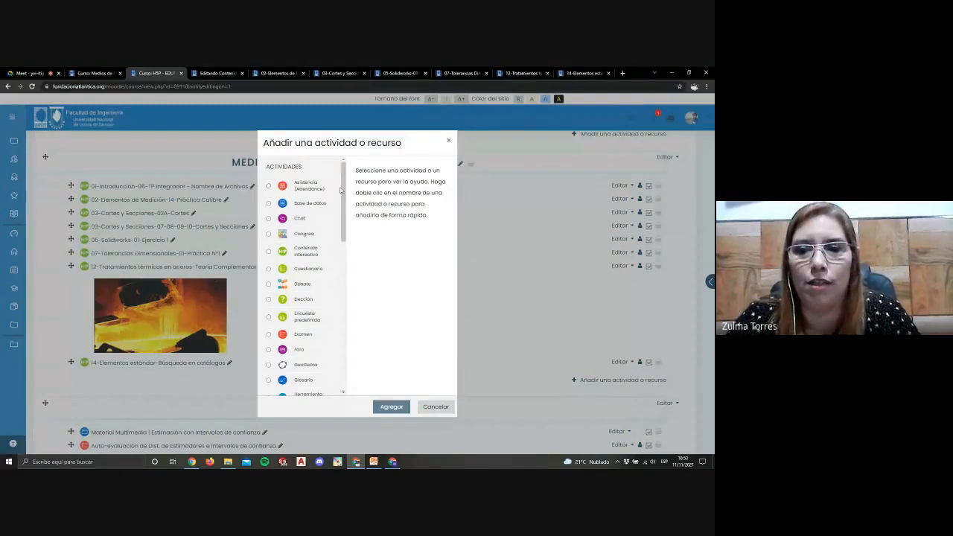
scroll(339, 218, "down", 2)
scroll(339, 218, "down", 3)
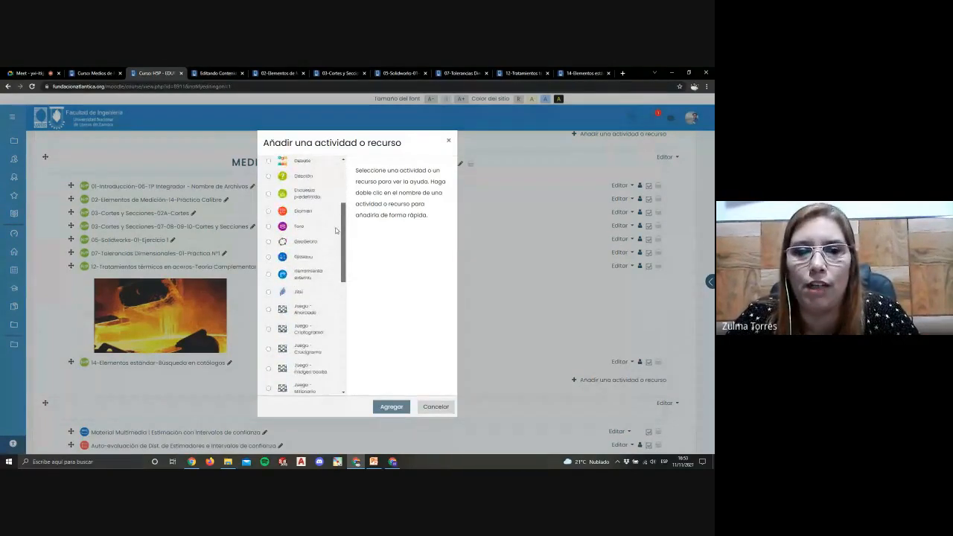
scroll(334, 267, "down", 4)
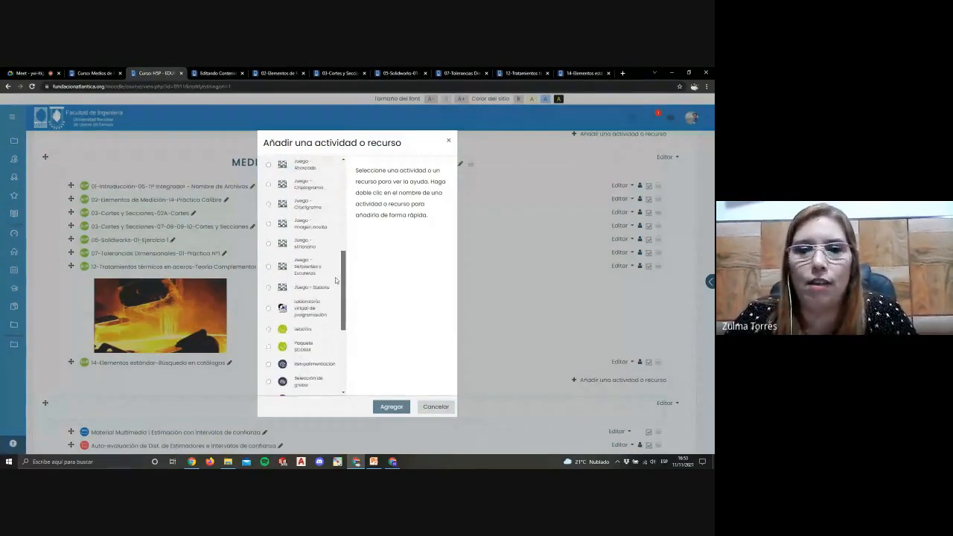
scroll(341, 322, "down", 1)
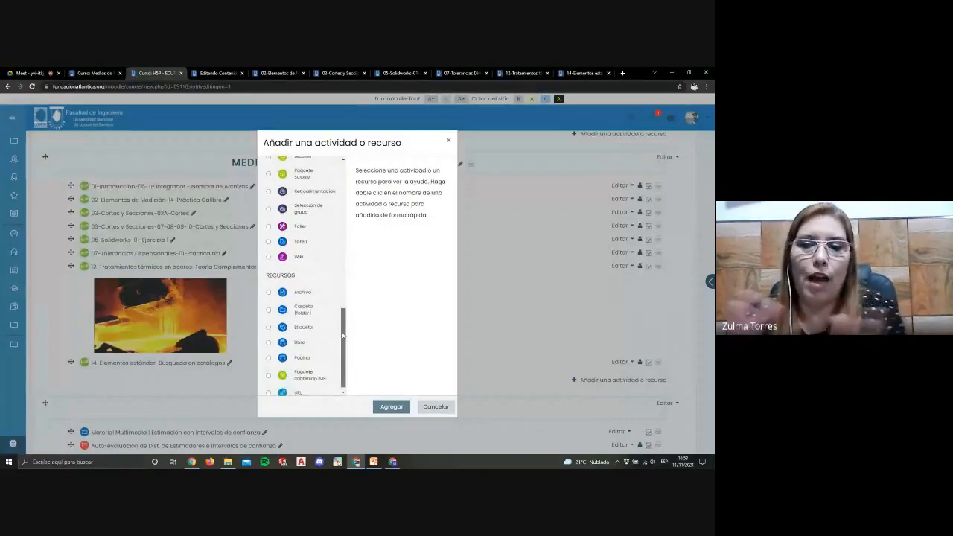
left_click_drag(344, 333, 354, 185)
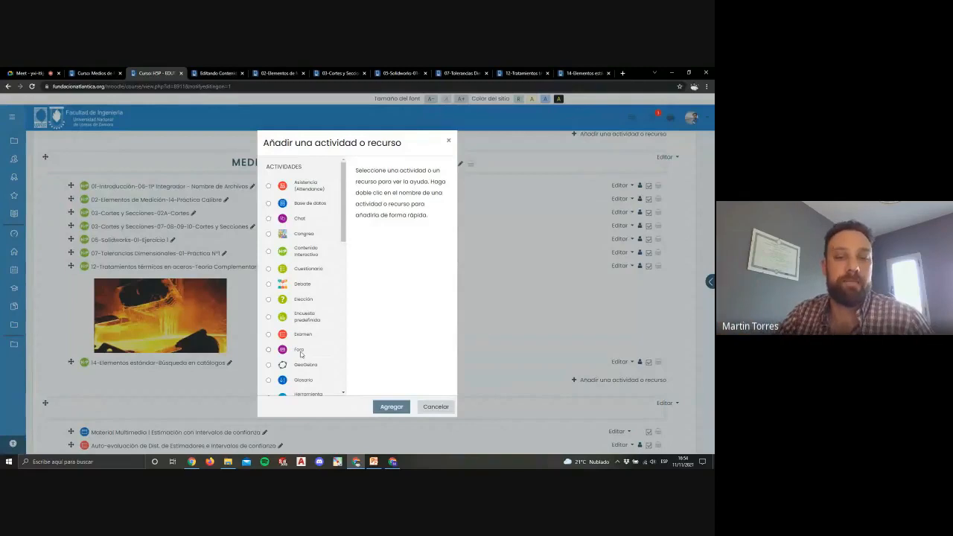
Review the available activities and resources and add a Contenido Interactivo activity to the MEDIOS DE REPRESENTACIÓN GRÁFICA 2 section
scroll(302, 351, "down", 2)
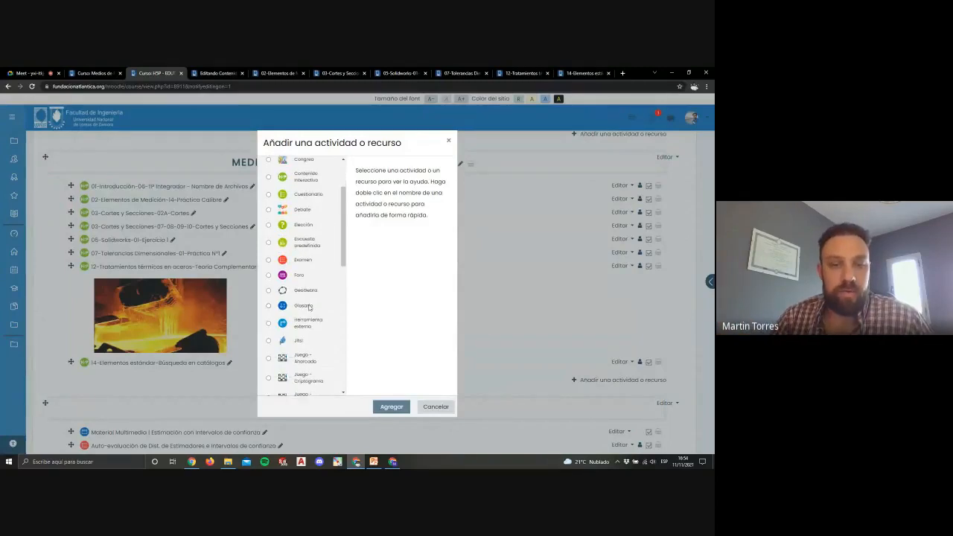
scroll(305, 279, "down", 2)
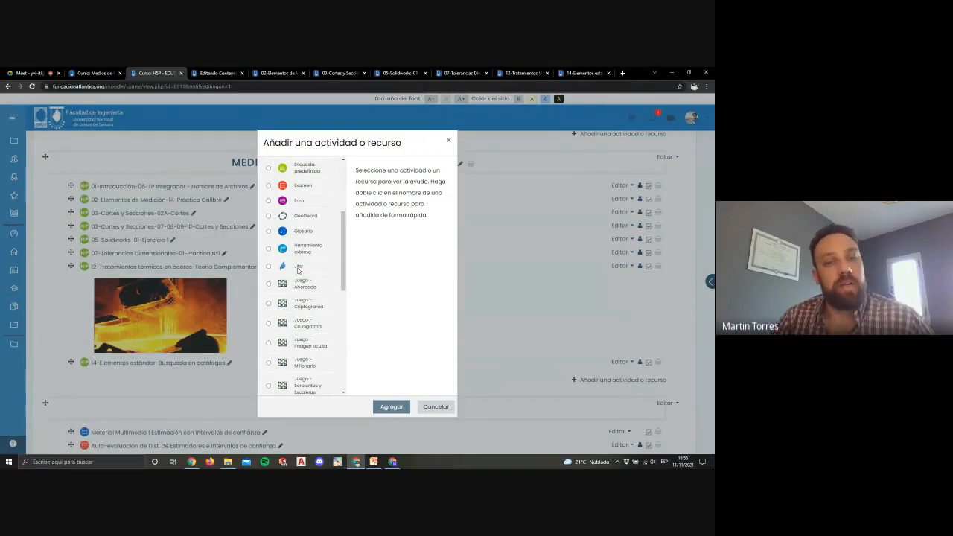
scroll(298, 269, "down", 3)
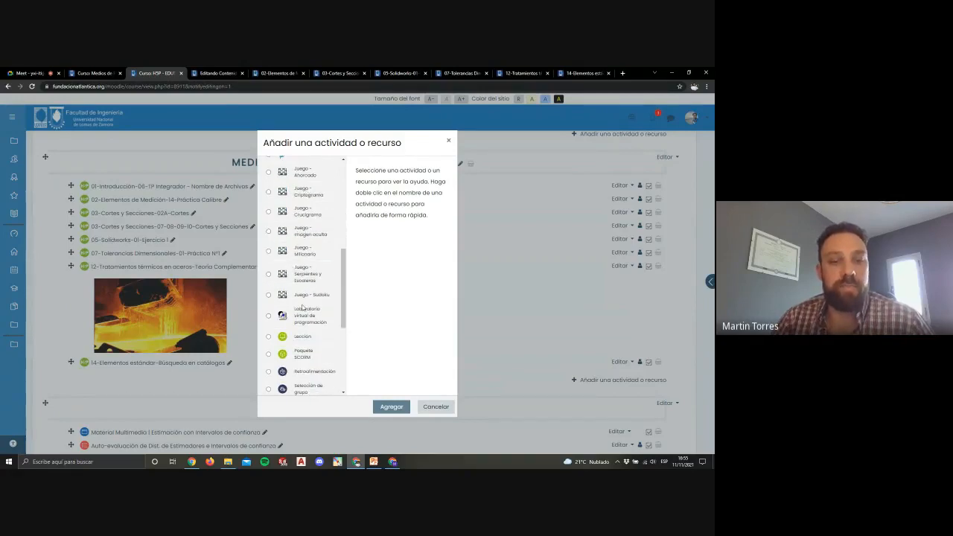
scroll(293, 237, "down", 2)
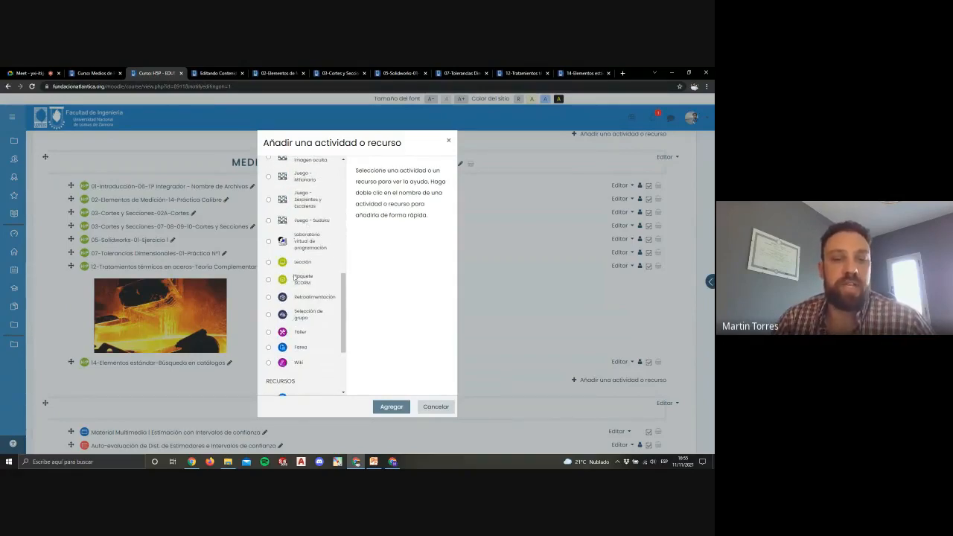
scroll(313, 341, "down", 2)
scroll(312, 333, "down", 1)
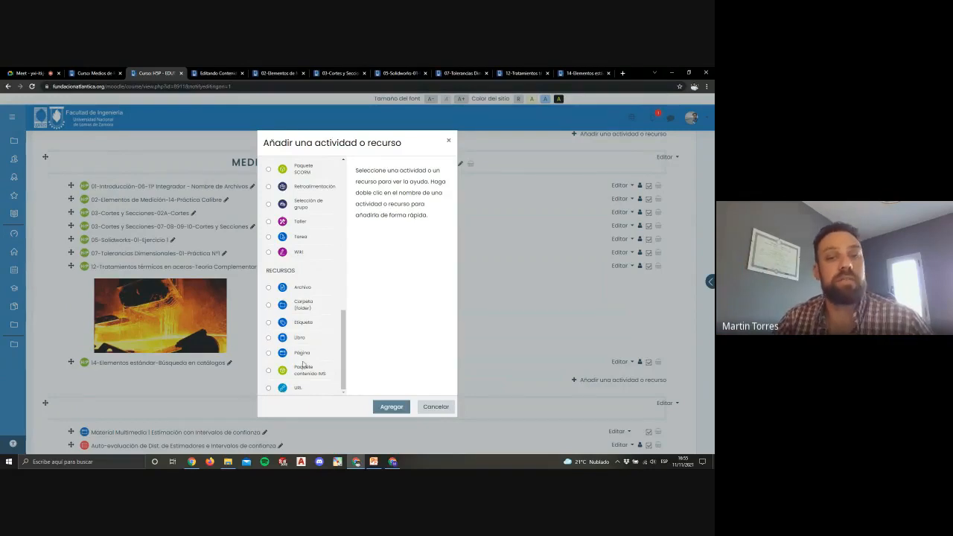
scroll(327, 332, "up", 10)
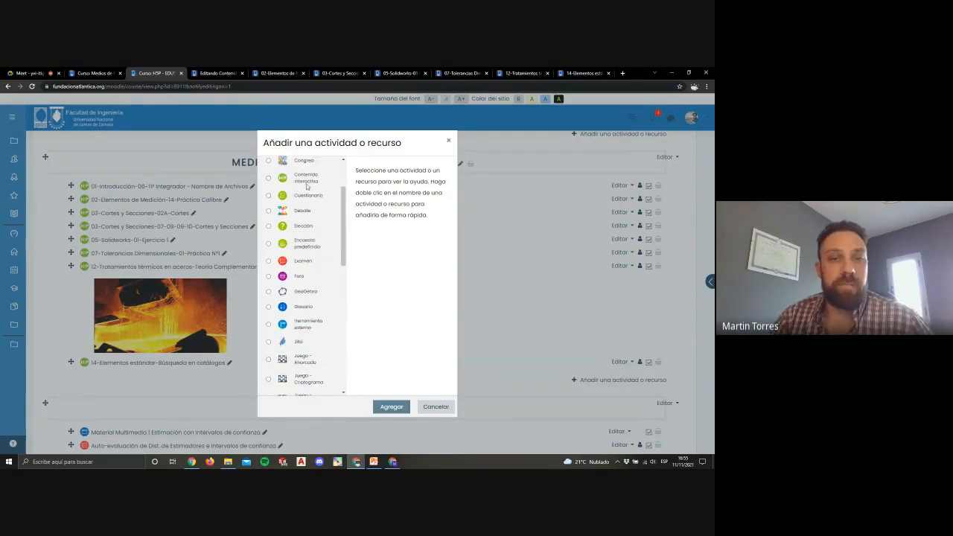
left_click(304, 182)
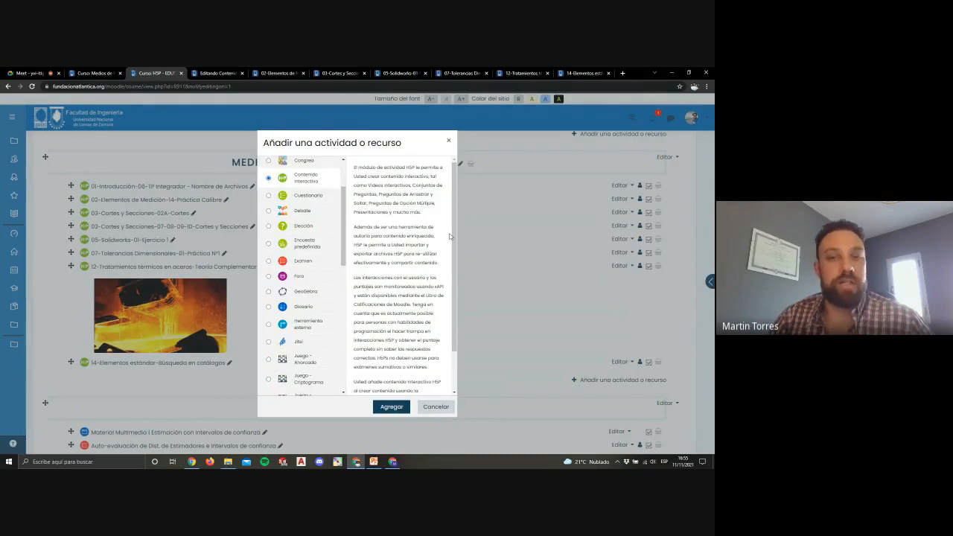
left_click(382, 407)
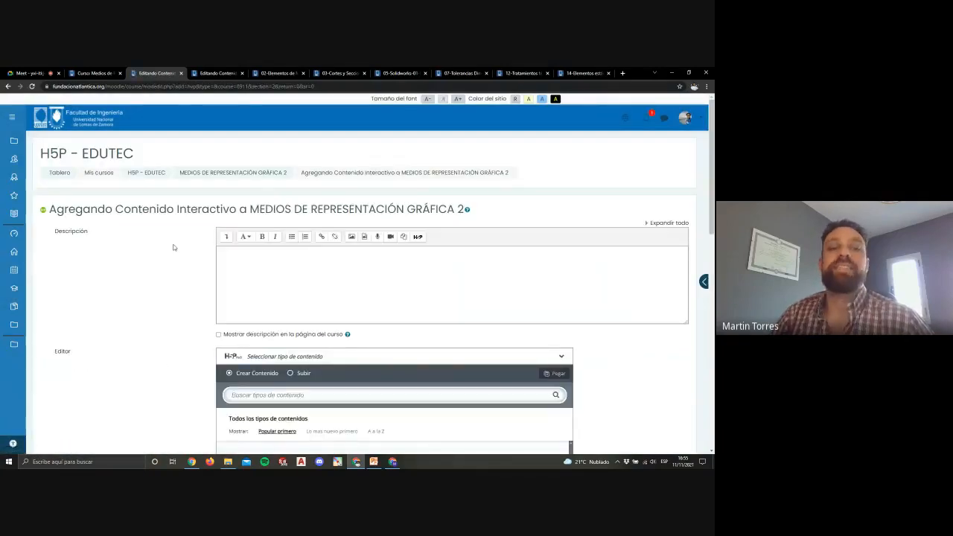
Examine the H5P content types offered for the new activity, from Interactive Video through to Twitter User Feed
scroll(173, 247, "down", 3)
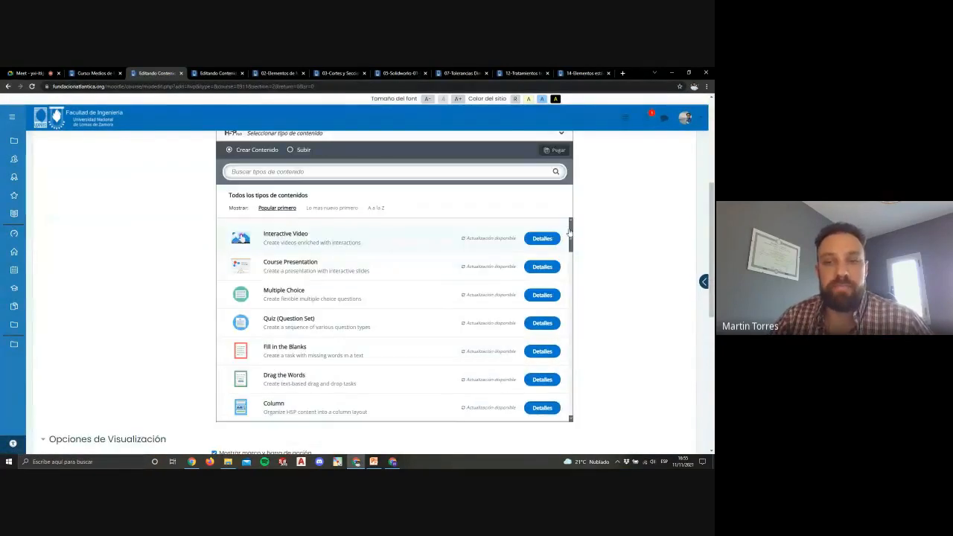
left_click_drag(571, 239, 554, 410)
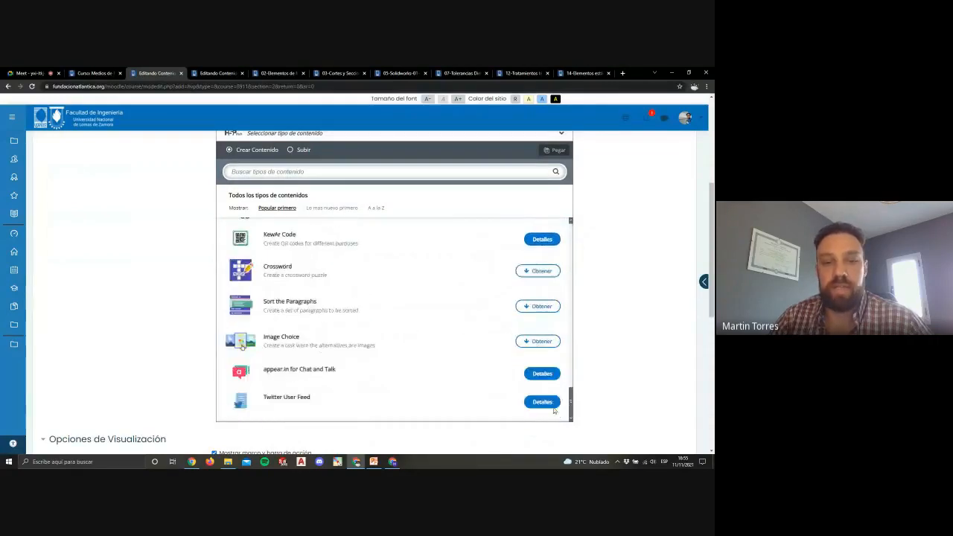
scroll(554, 411, "up", 15)
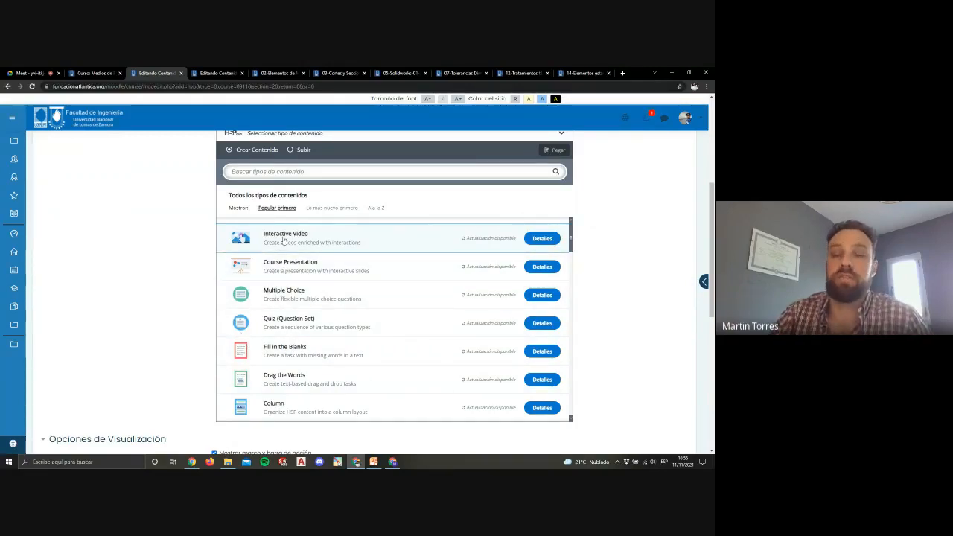
left_click_drag(571, 238, 571, 260)
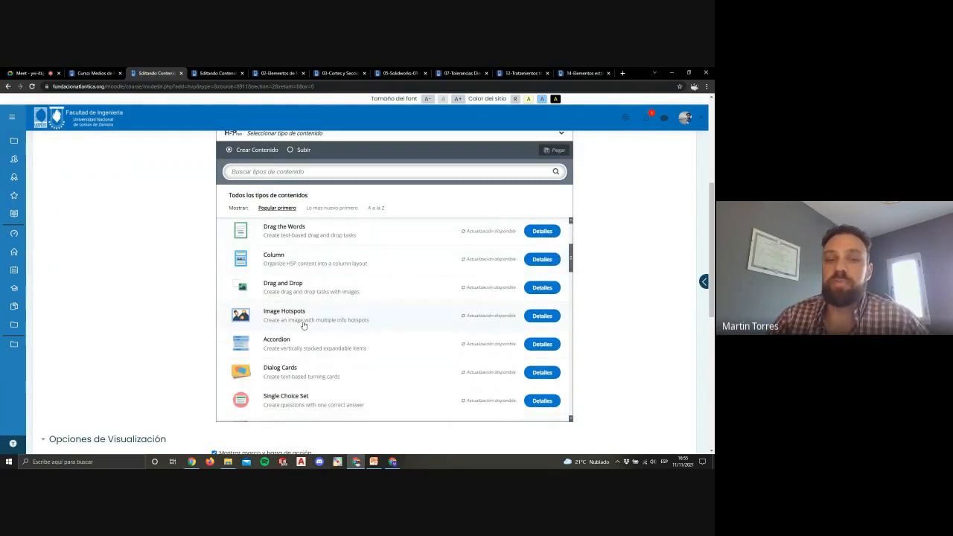
left_click_drag(571, 255, 572, 400)
right_click(565, 387)
left_click(612, 395)
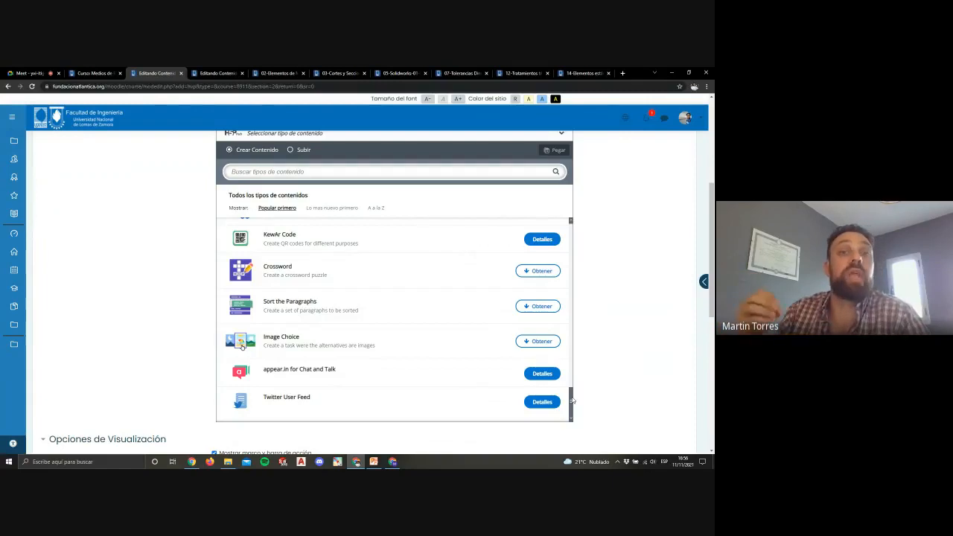
left_click_drag(572, 402, 570, 379)
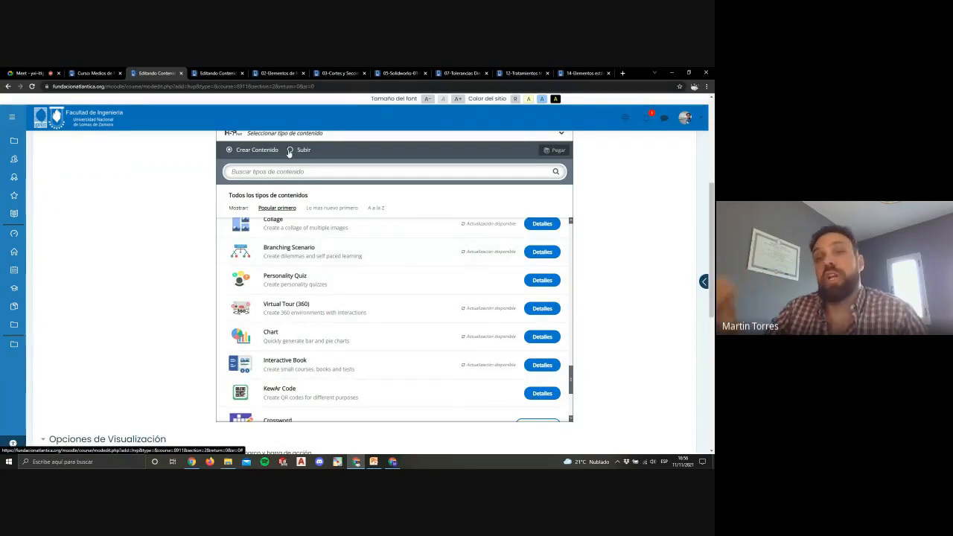
left_click_drag(572, 376, 566, 227)
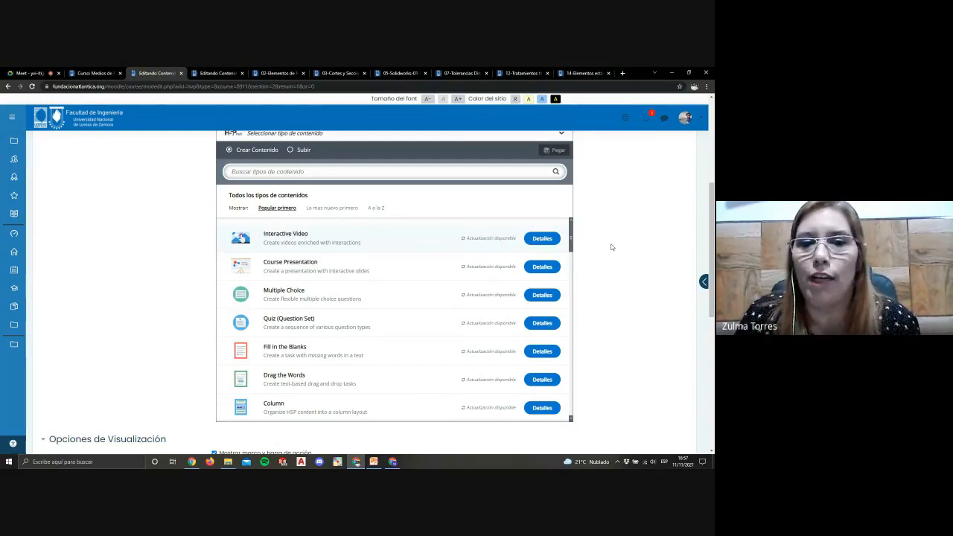
Copy the link of the video in the 05-Solidworks-01-Ejercicio 1 activity and choose Interactive Video as the new activity's content type
left_click(542, 239)
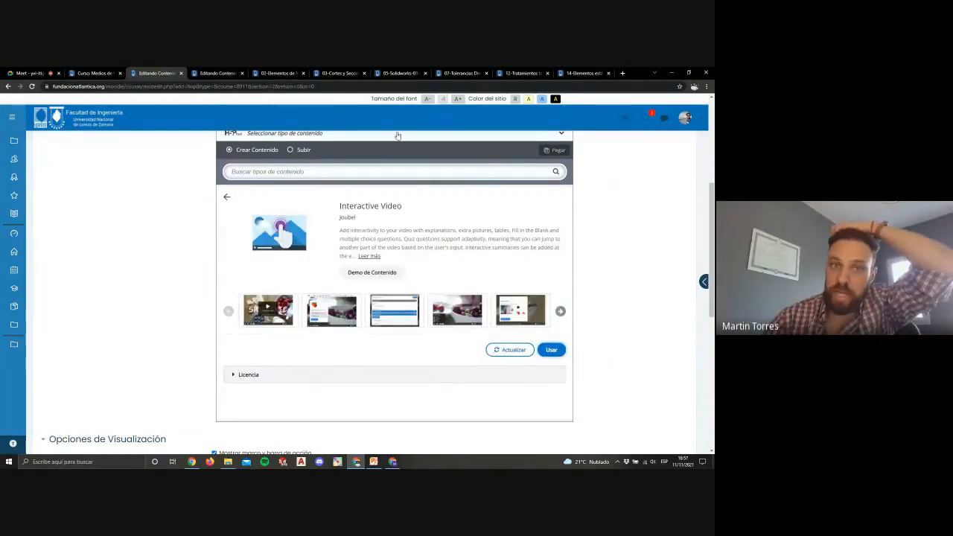
left_click(402, 74)
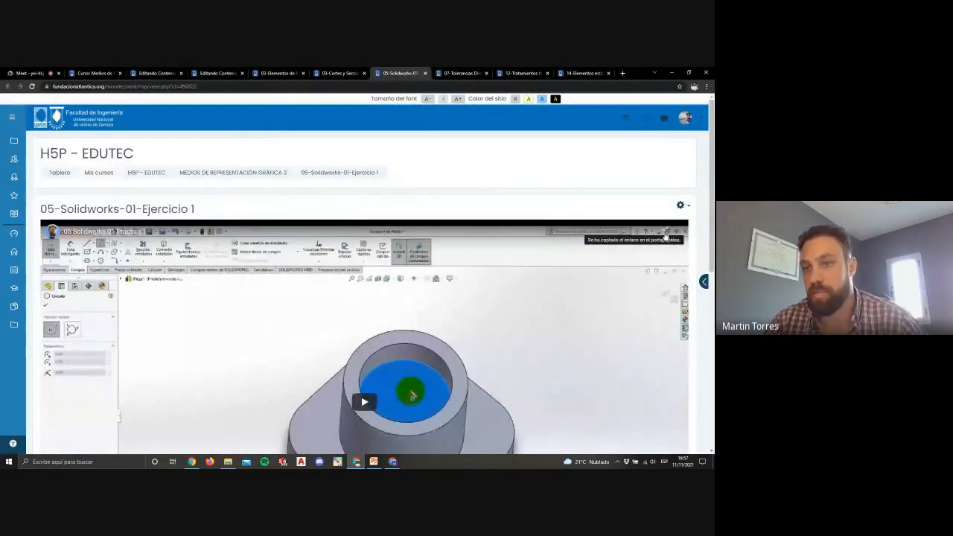
left_click(161, 71)
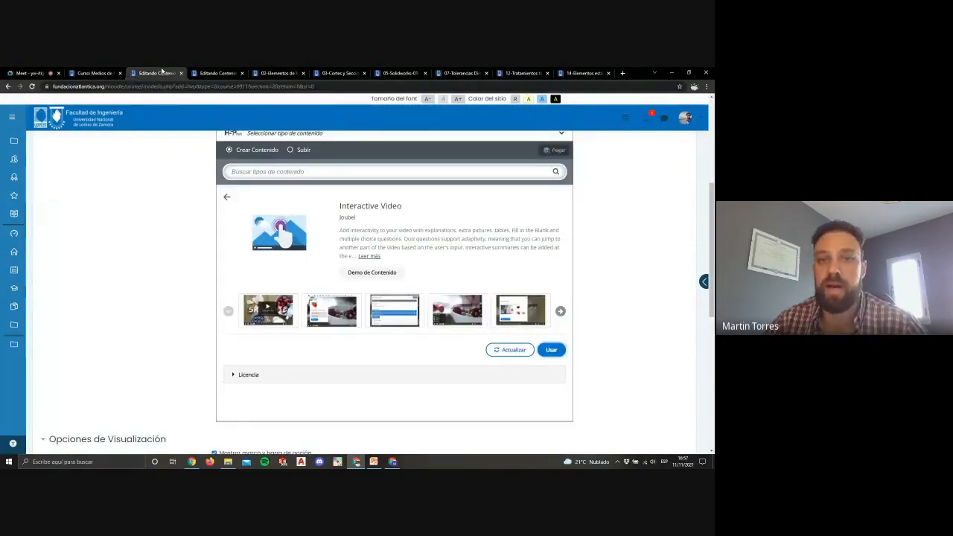
left_click(551, 350)
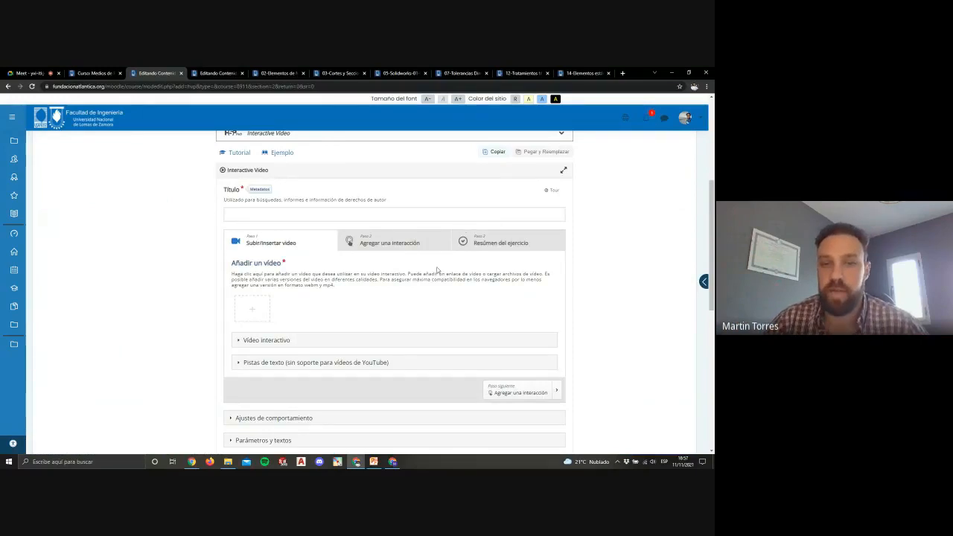
left_click(275, 216)
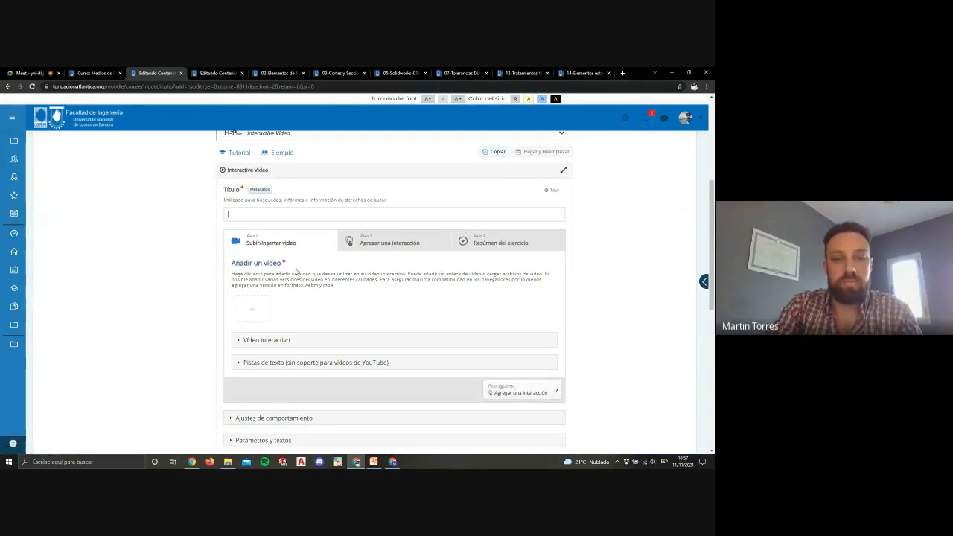
type("Video 1")
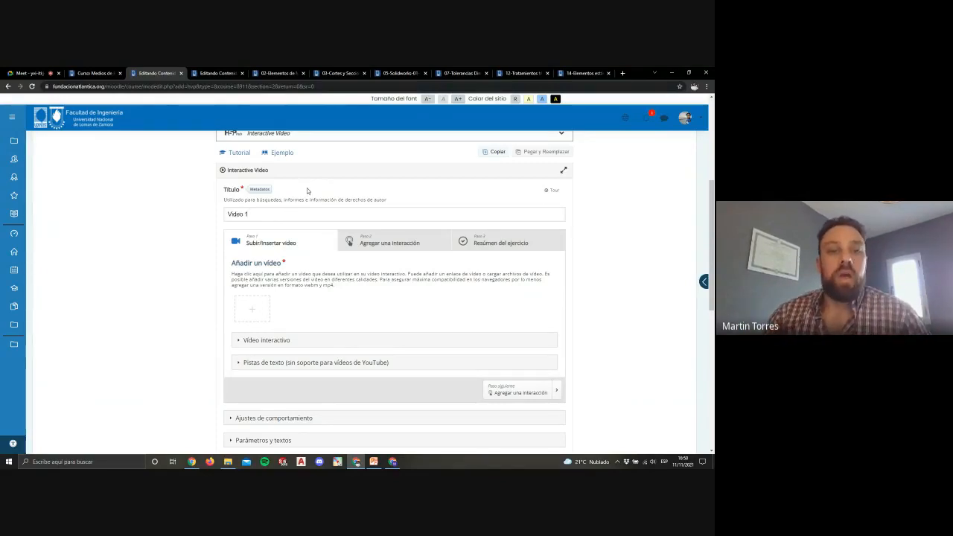
left_click(260, 317)
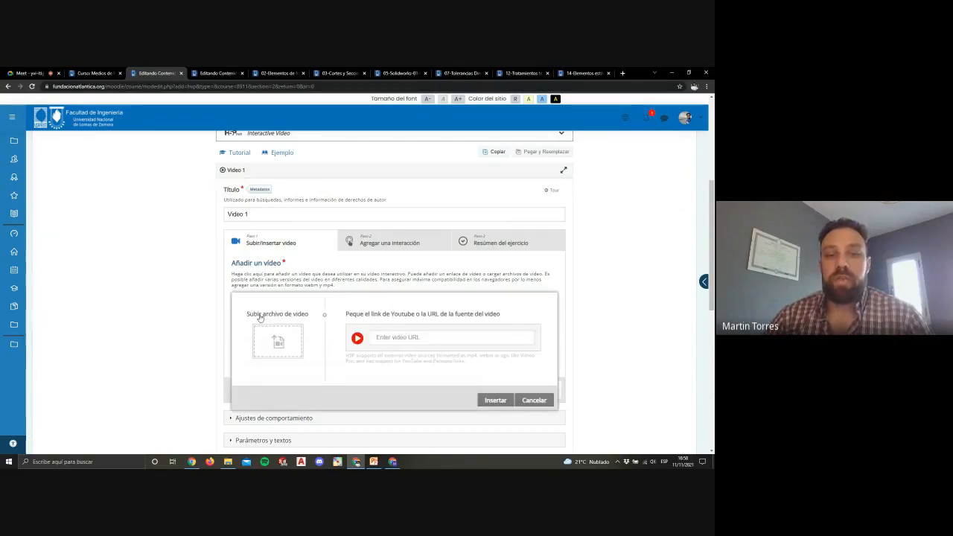
left_click(417, 340)
type("https://youtu.be/_MfVSbIbiFw")
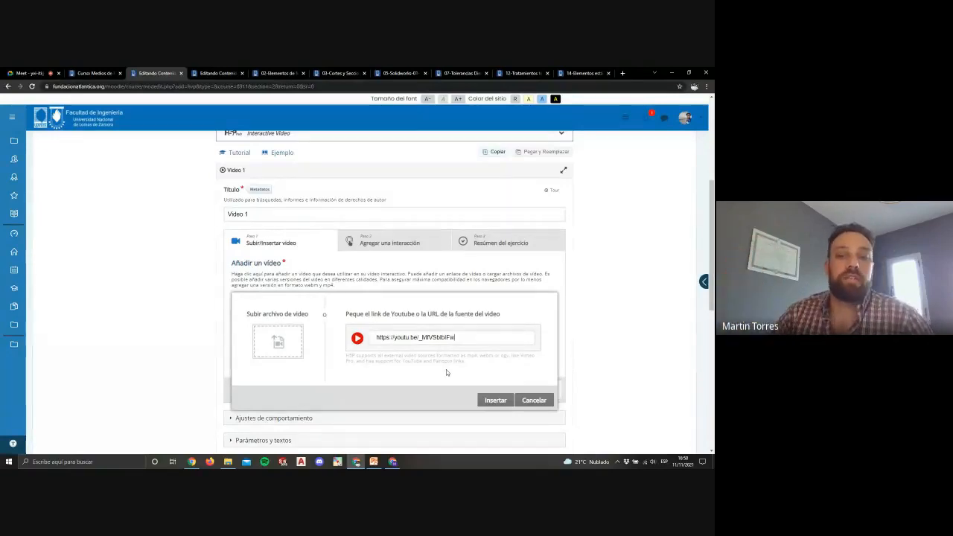
left_click(494, 399)
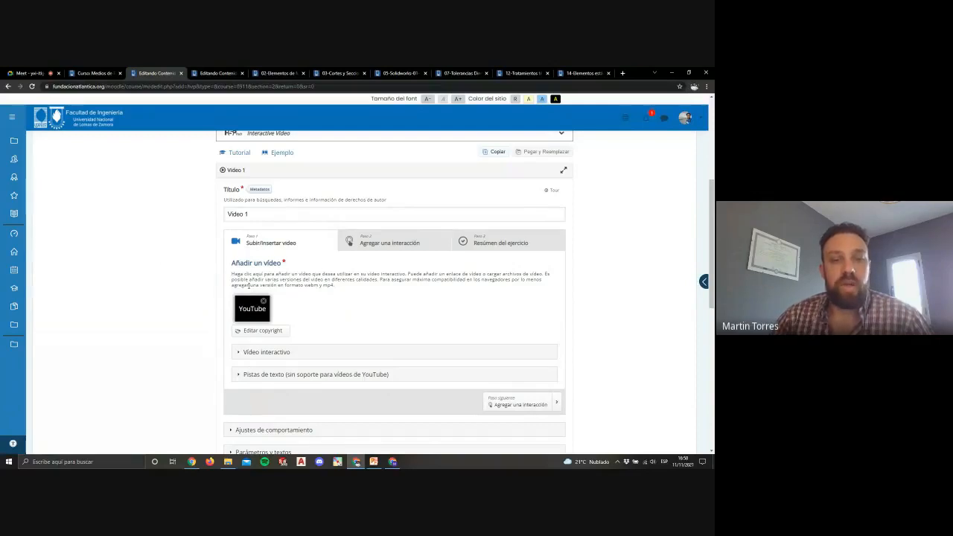
Check the inserted video's copyright fields without filling them in, and expand the Vídeo interactivo settings
left_click(278, 330)
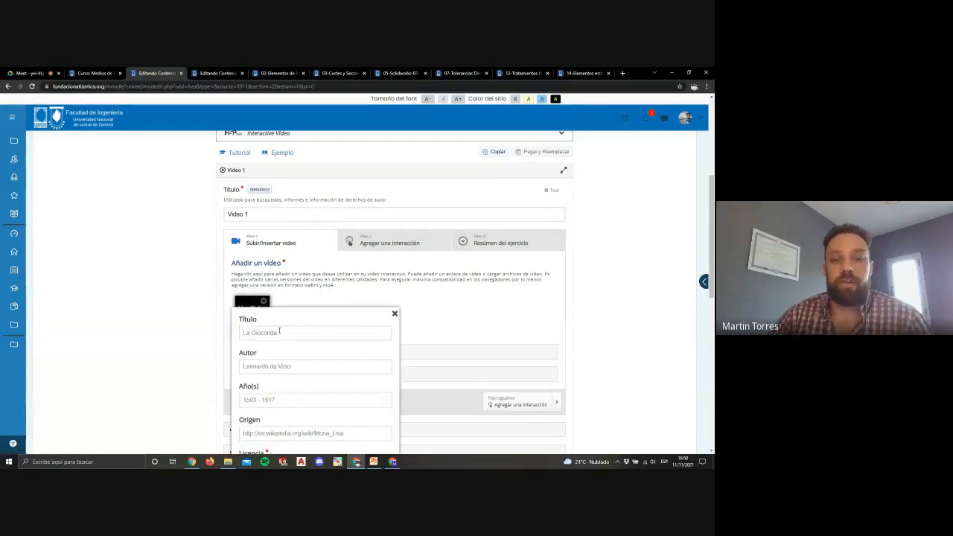
scroll(289, 328, "down", 3)
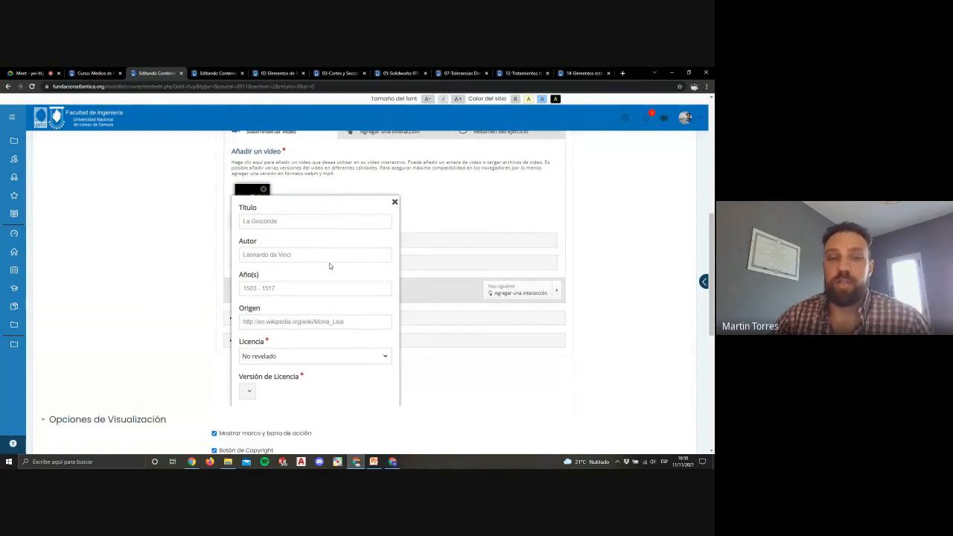
left_click(395, 203)
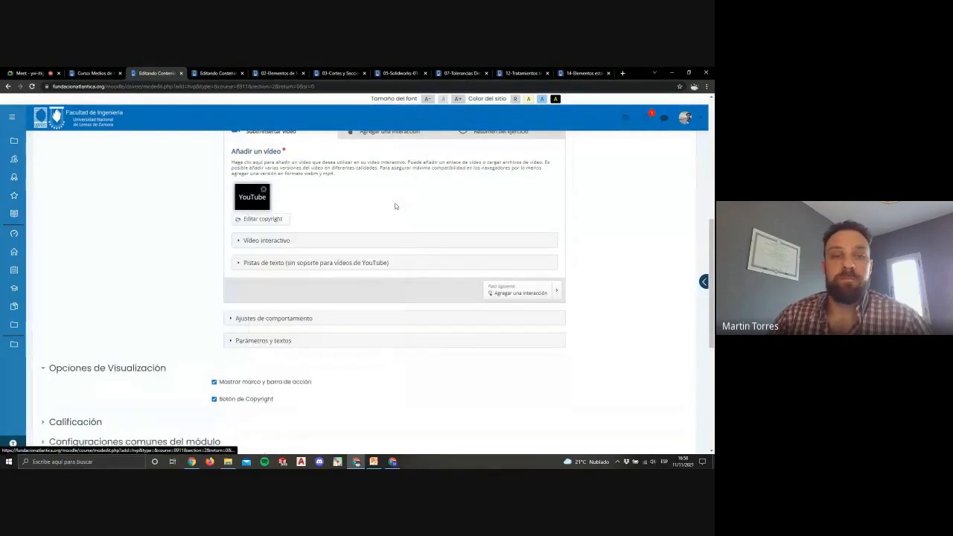
scroll(262, 248, "up", 2)
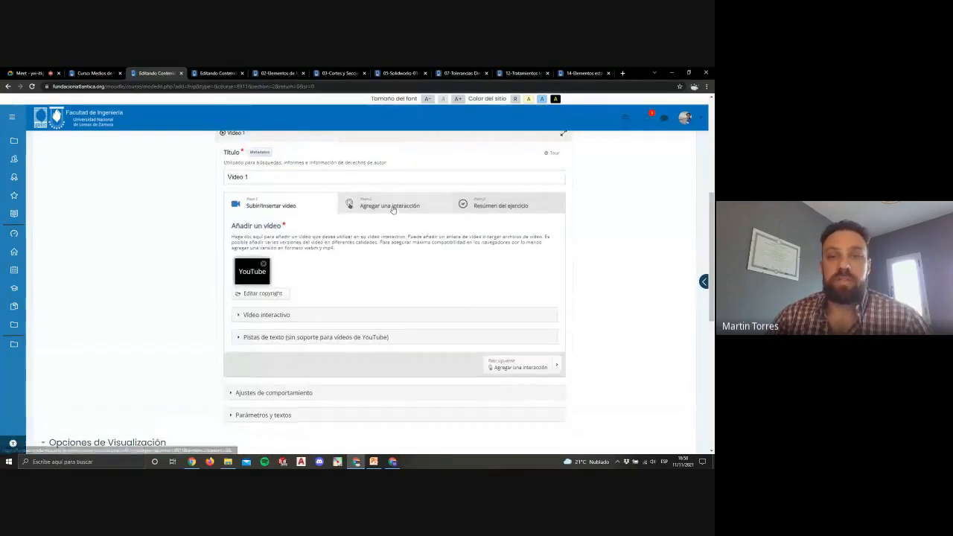
left_click(259, 315)
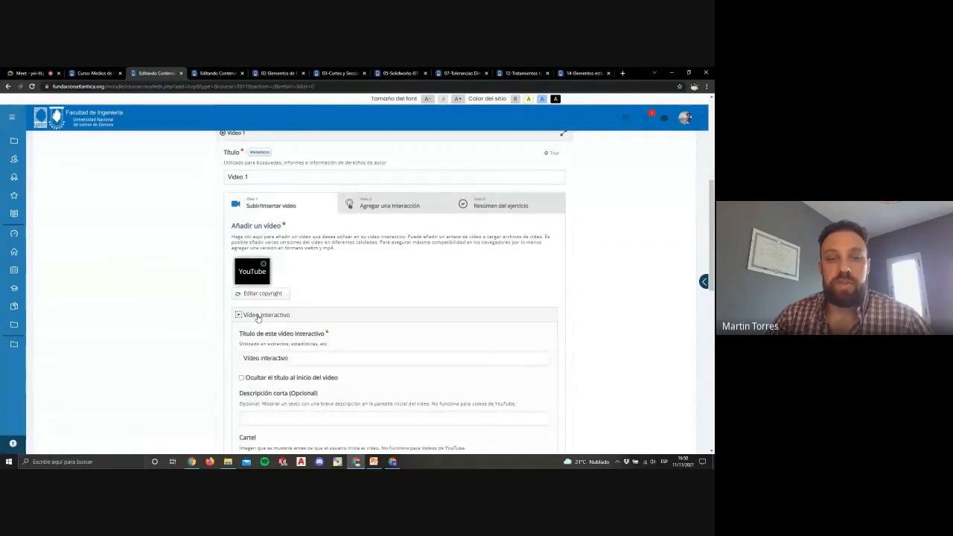
Review the interactive video's title, description and poster settings, and expand the text tracks section to check its subtitle options
scroll(256, 280, "down", 2)
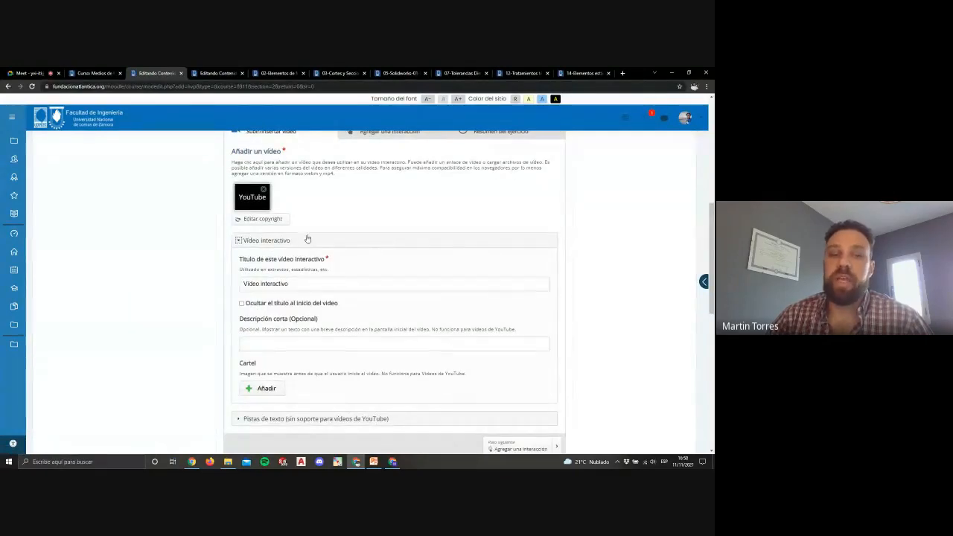
scroll(305, 237, "down", 2)
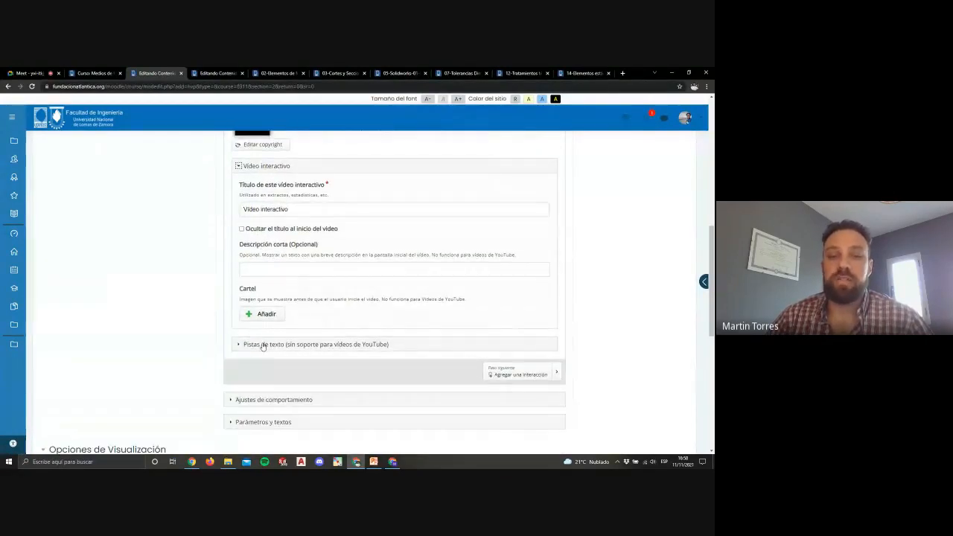
left_click(263, 344)
scroll(297, 346, "down", 2)
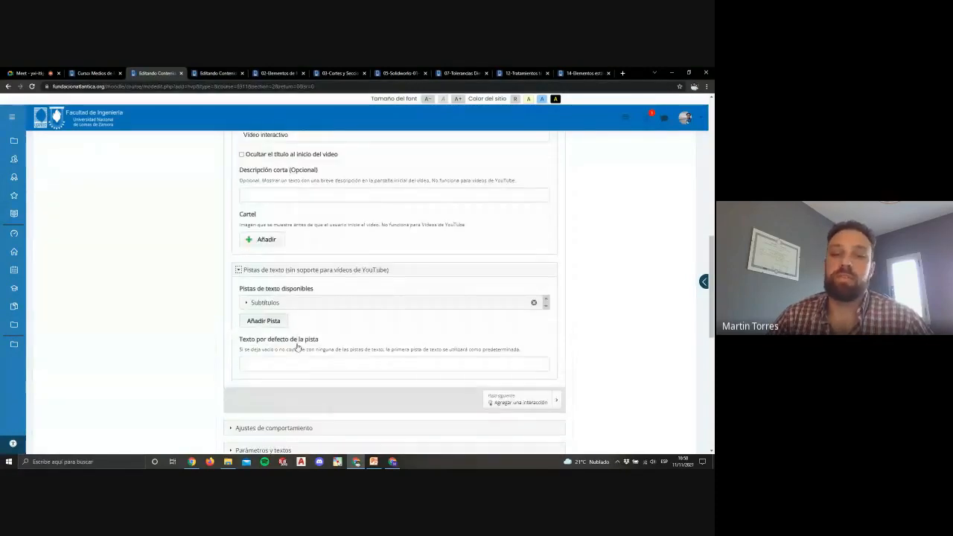
scroll(327, 297, "up", 4)
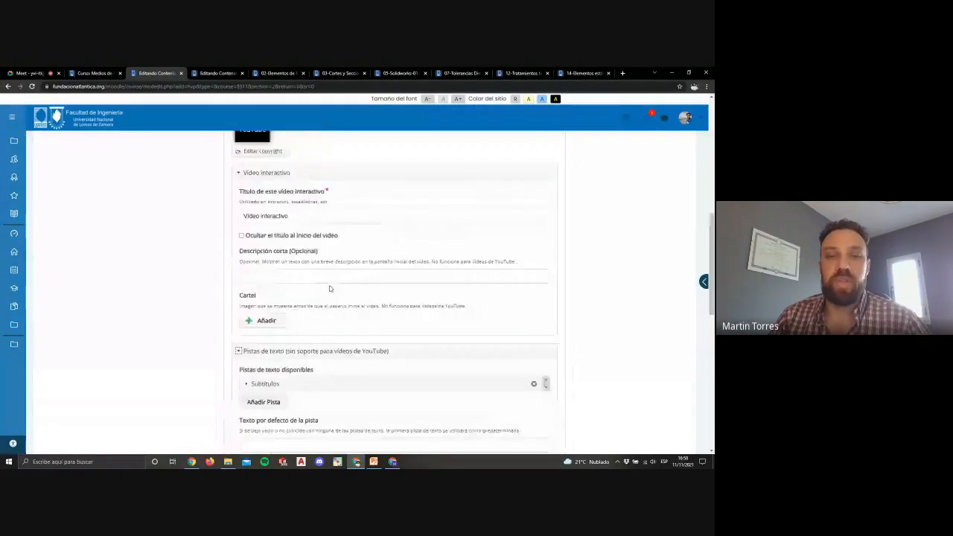
Go to the add-interaction stage, play the video up to about 0:18, pause it and insert a Single Choice Set there
left_click(371, 244)
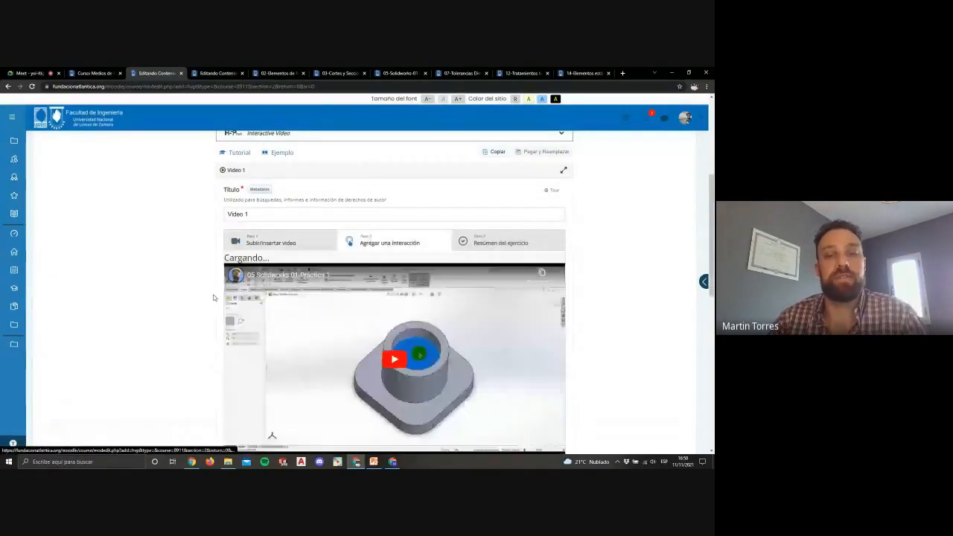
scroll(166, 282, "down", 1)
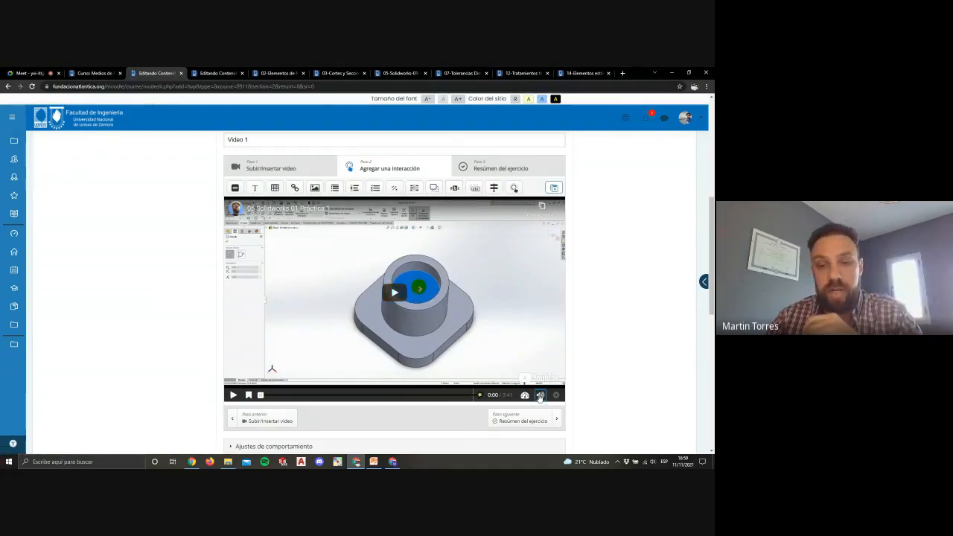
left_click(232, 395)
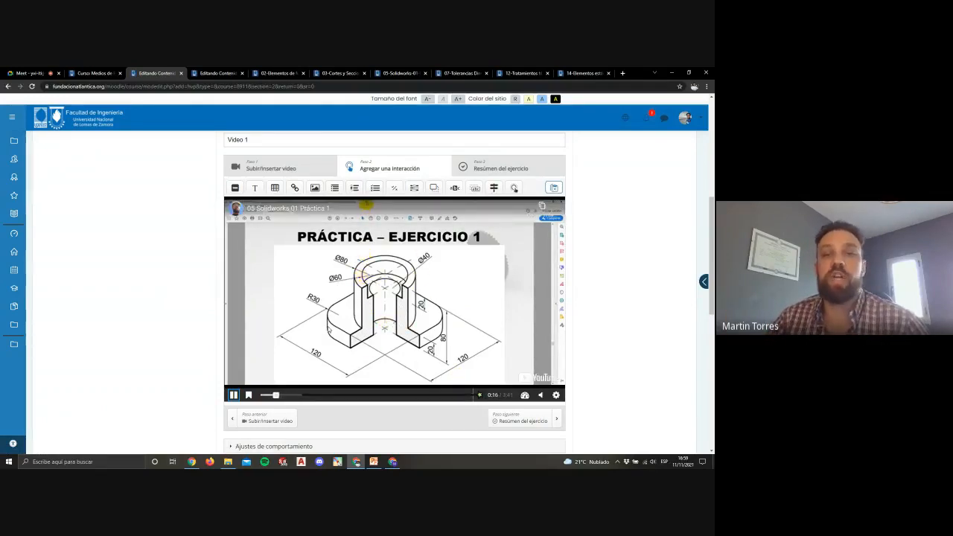
left_click(233, 394)
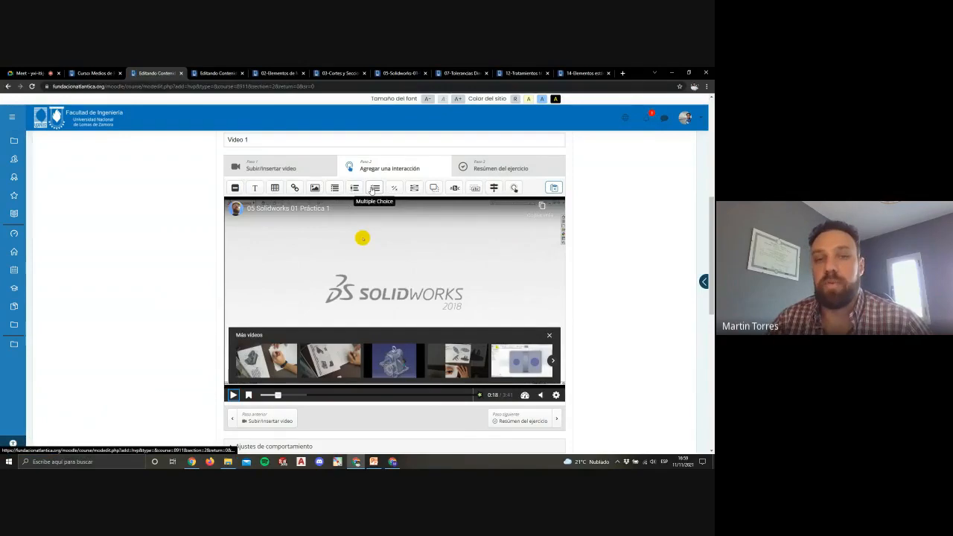
left_click(354, 188)
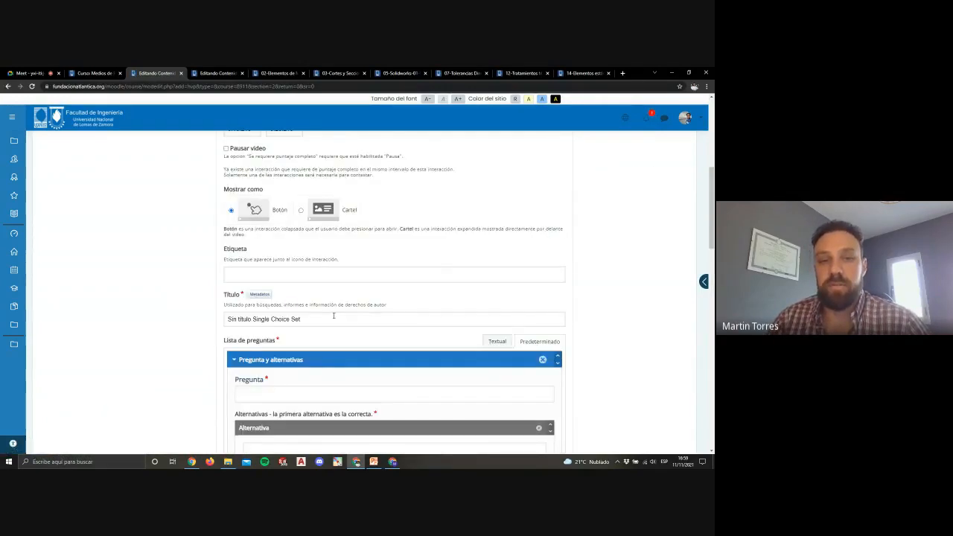
Make the Single Choice Set pause the video and display as Cartel, and title it "Pregunta 1"
scroll(239, 266, "up", 1)
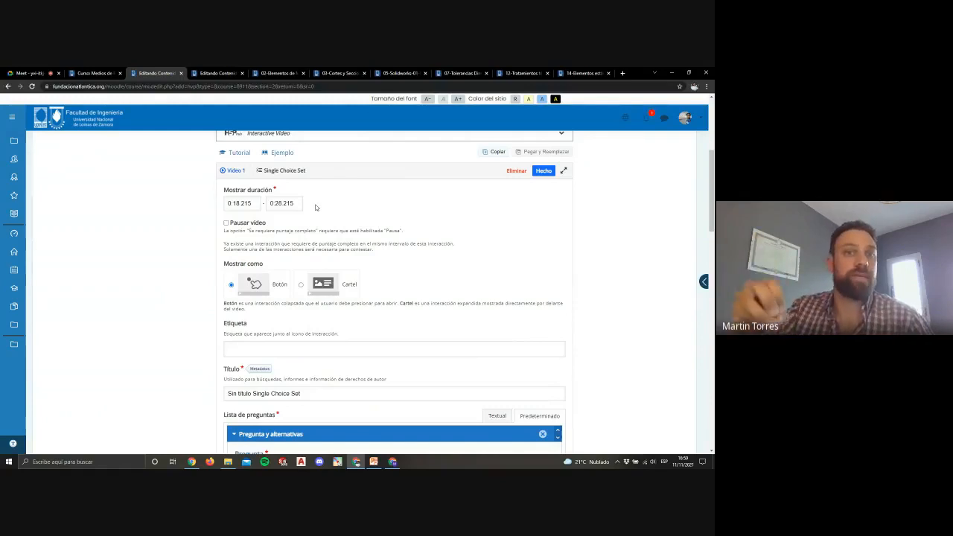
left_click(226, 223)
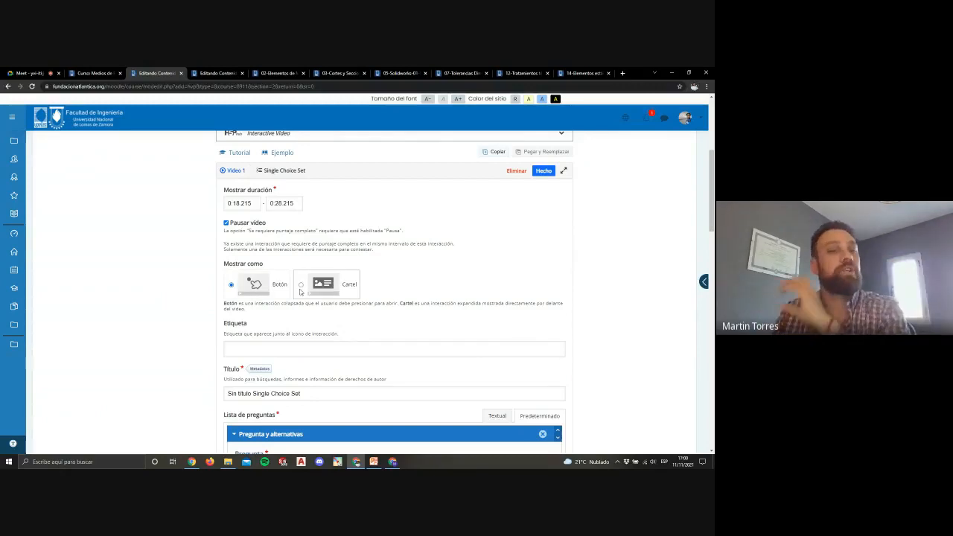
left_click(301, 285)
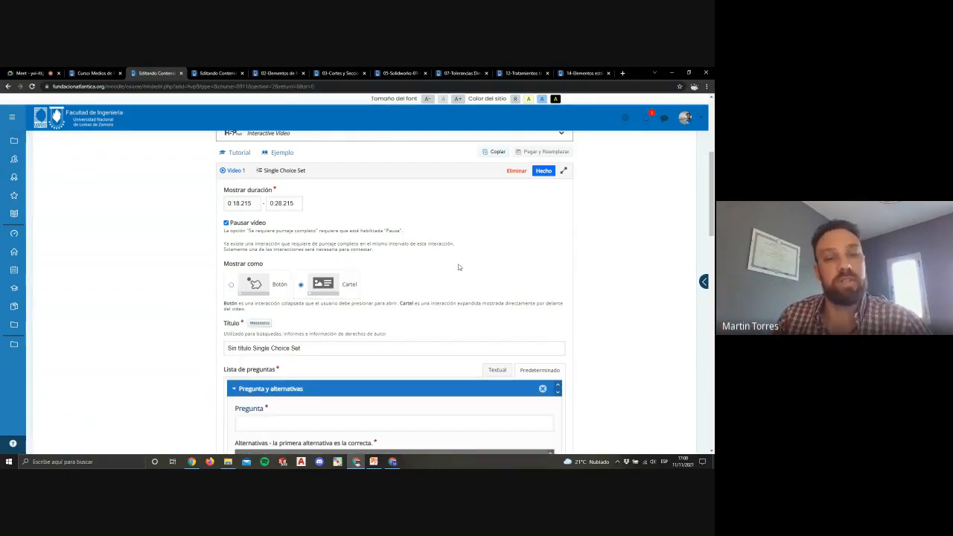
scroll(428, 282, "down", 1)
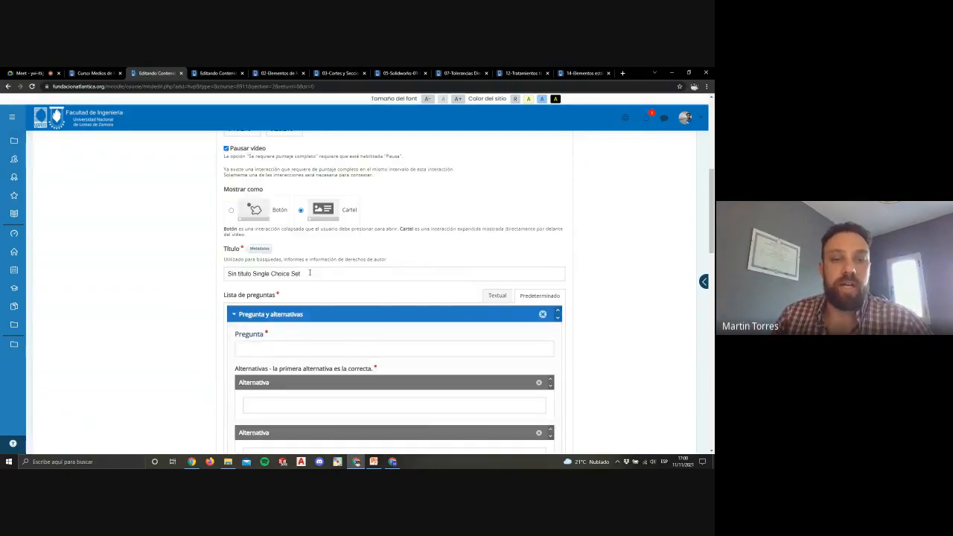
left_click_drag(309, 273, 167, 280)
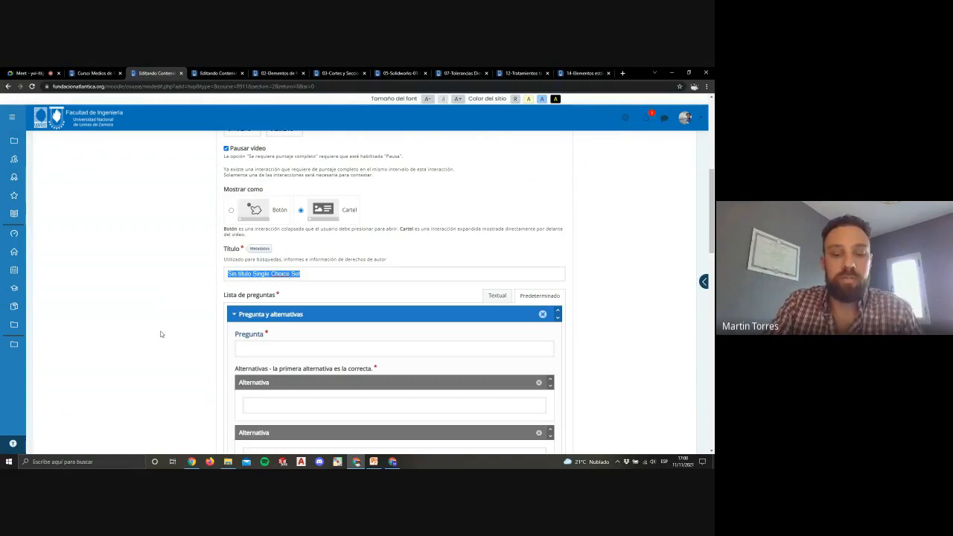
type("Pregunta 1")
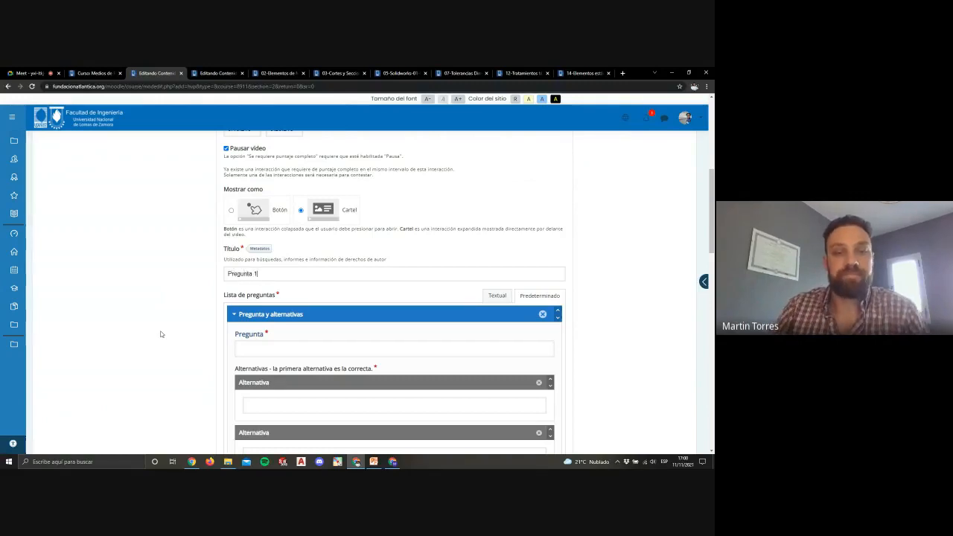
Enter "Qué tipo de archivo debemos abrir?" as the text of the first question in the set
scroll(164, 290, "down", 1)
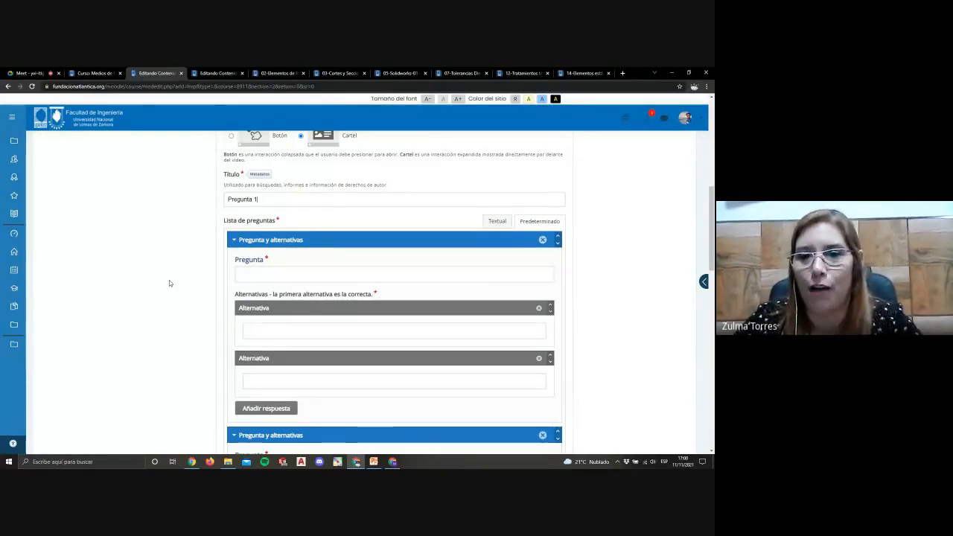
left_click(298, 278)
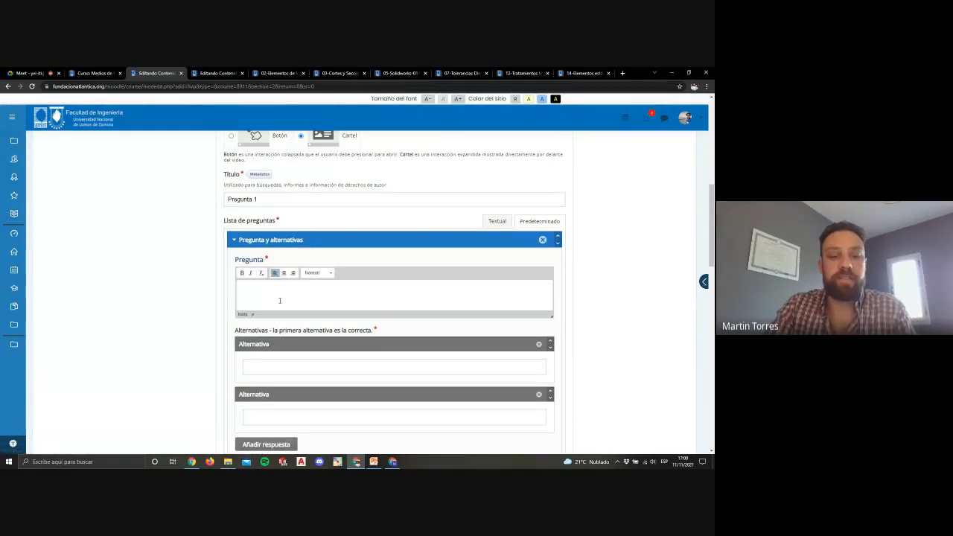
type("Qué tipo")
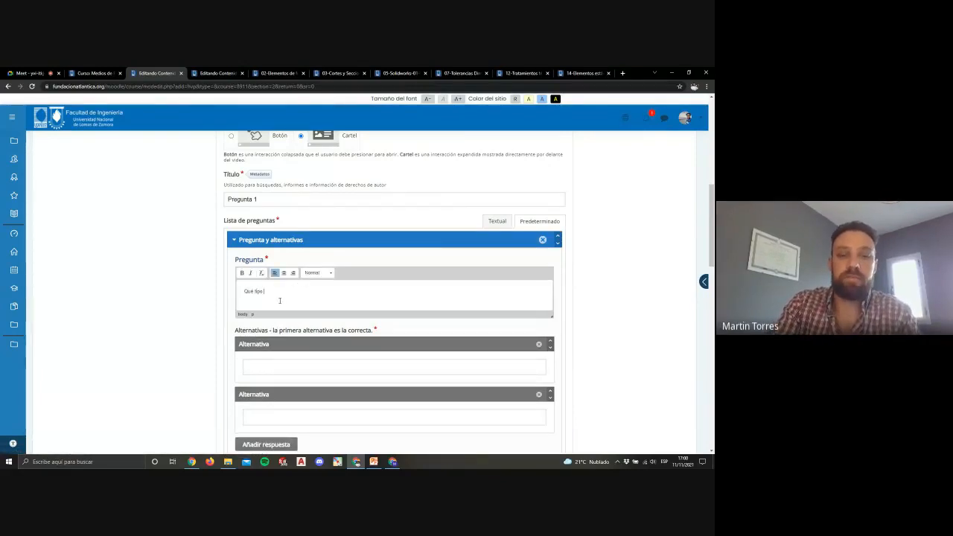
type(" de archivo debemos")
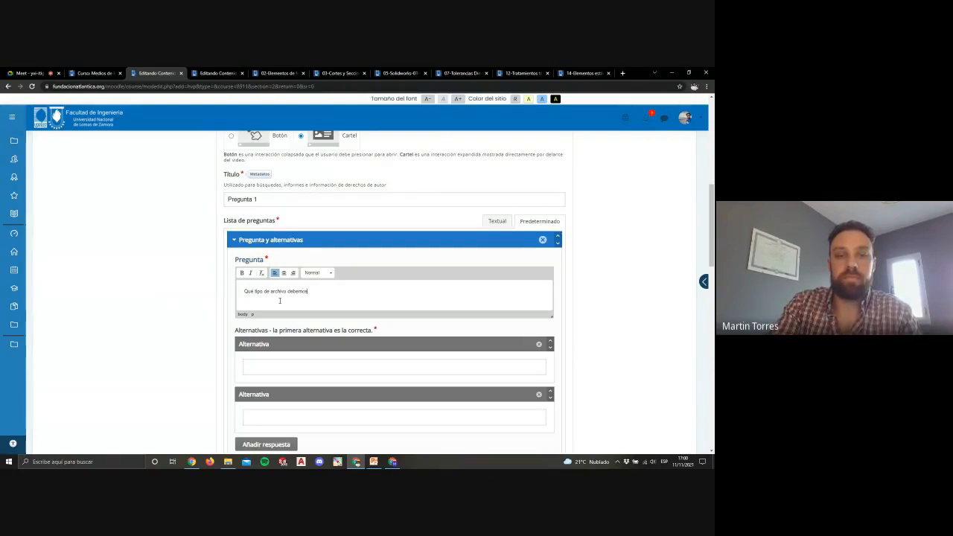
type(" abrir")
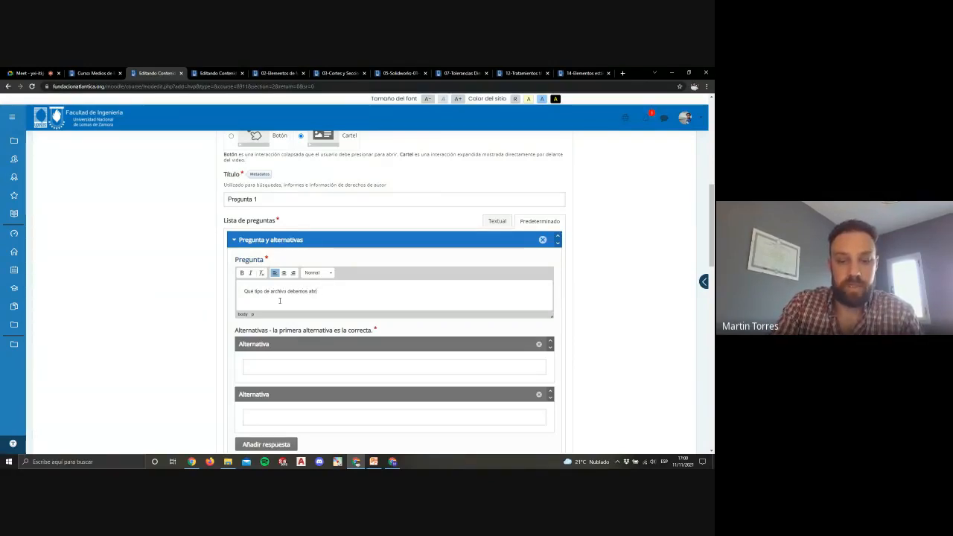
type("?")
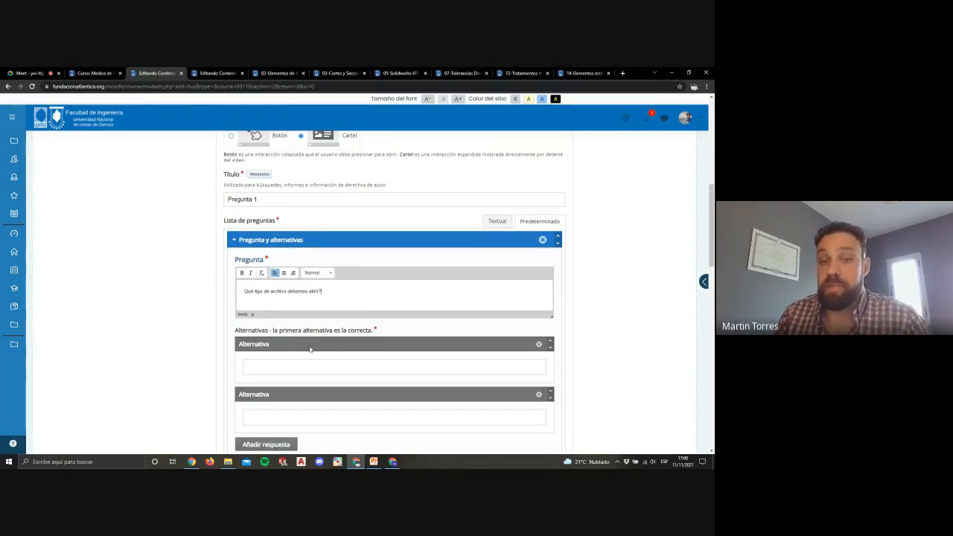
Give the question the correct alternative "Pieza" and the wrong ones "Dibujo" and "Ensamble", adding a third answer
left_click(299, 366)
type("Pieza")
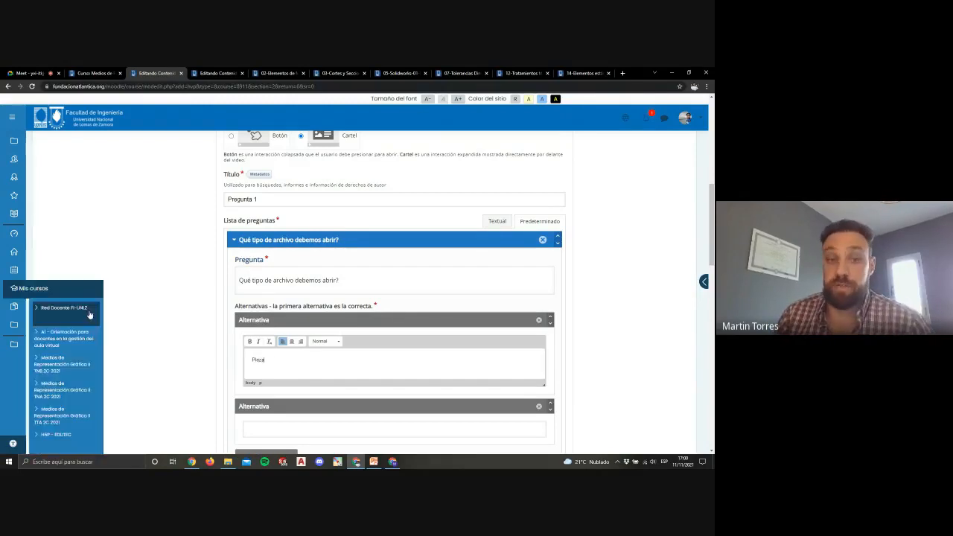
scroll(187, 274, "down", 1)
left_click(276, 359)
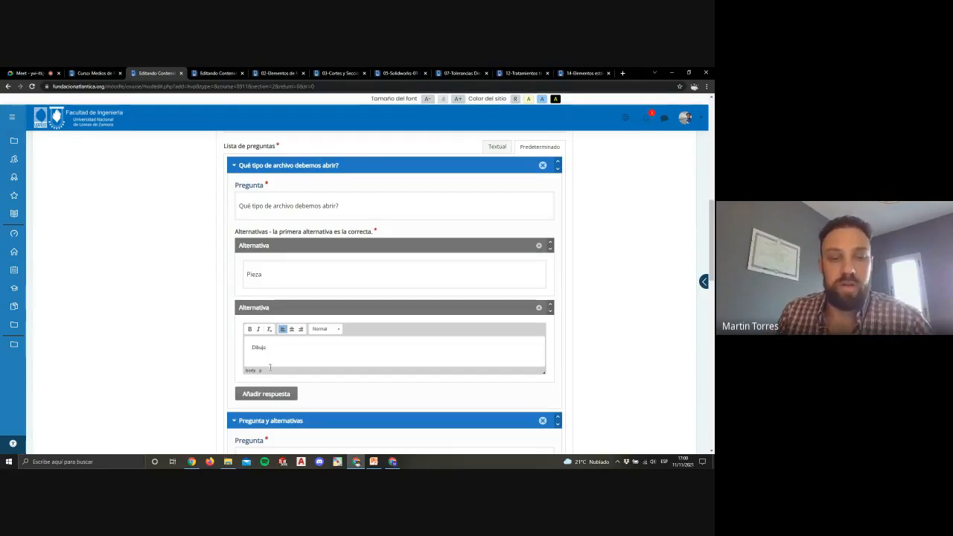
left_click(266, 397)
left_click(266, 420)
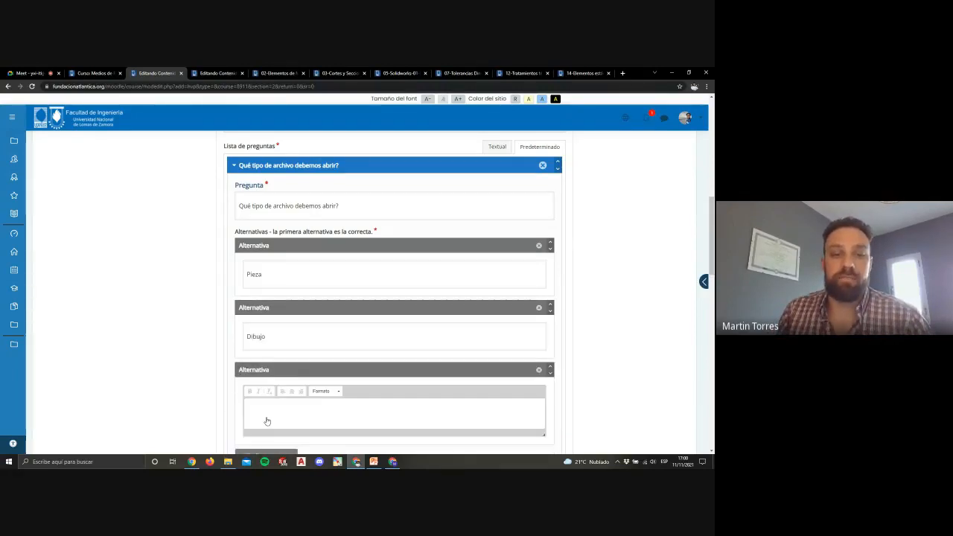
type("Ensamble")
Delete the empty second question from the Single Choice Set's question list
scroll(163, 312, "down", 3)
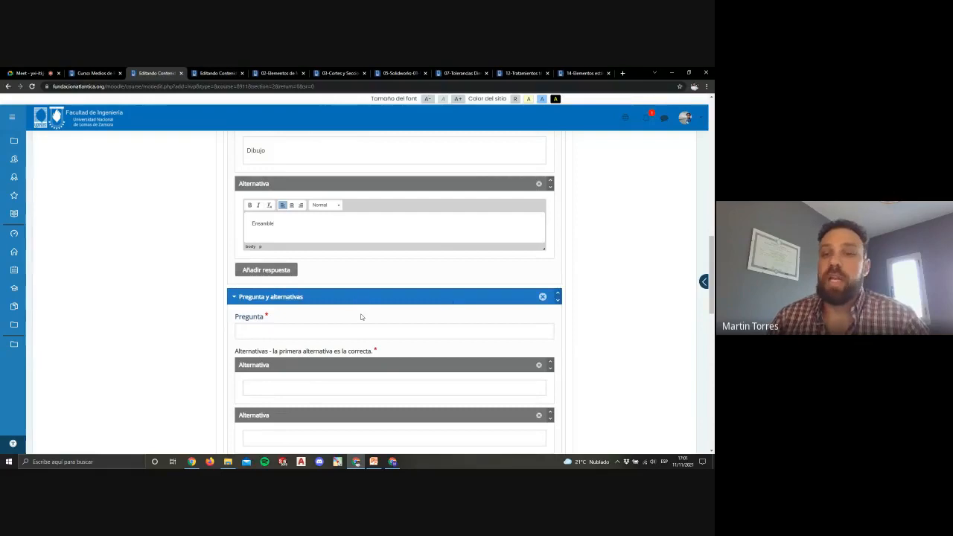
left_click(543, 299)
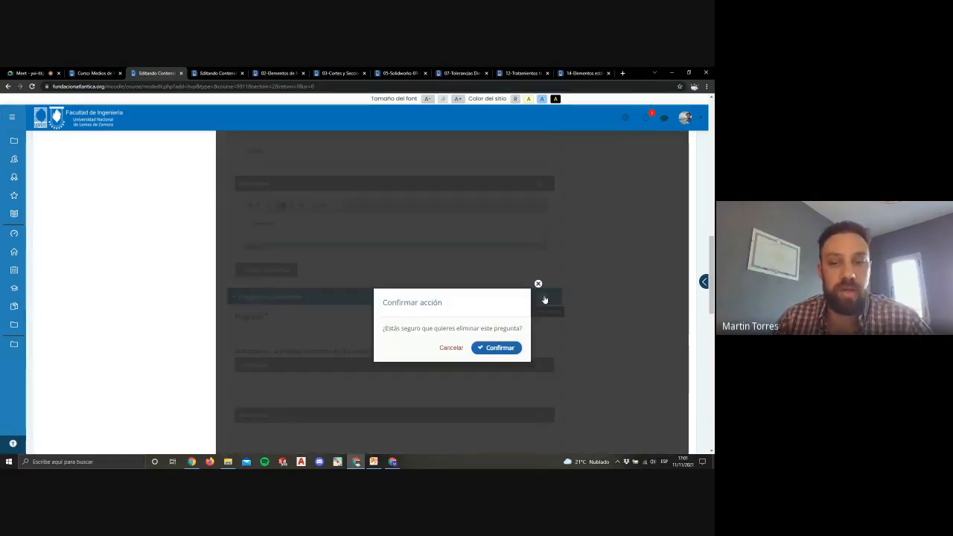
left_click(497, 347)
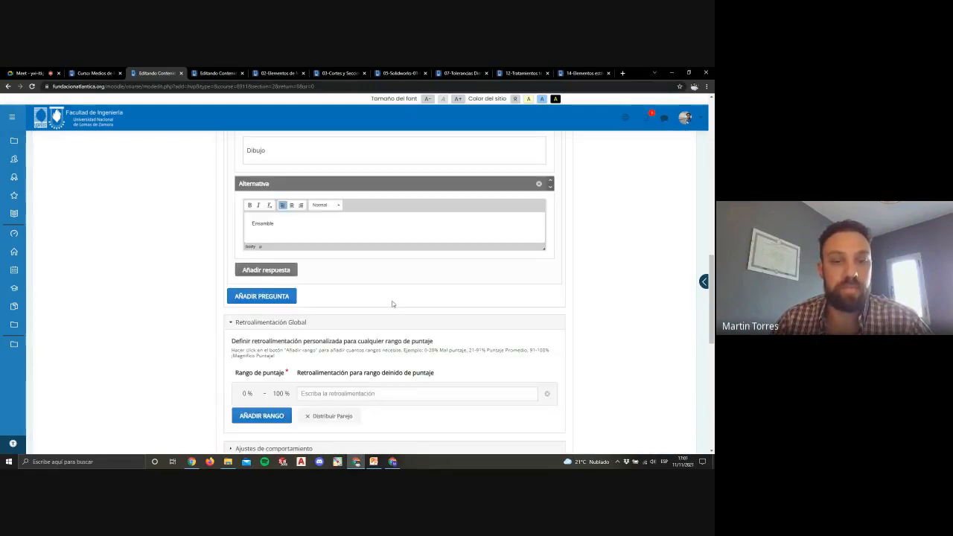
Define global feedback in two score ranges: "Intentá de nuevo" for 0–10 % and "Excelente" for 11–100 %
scroll(389, 301, "down", 2)
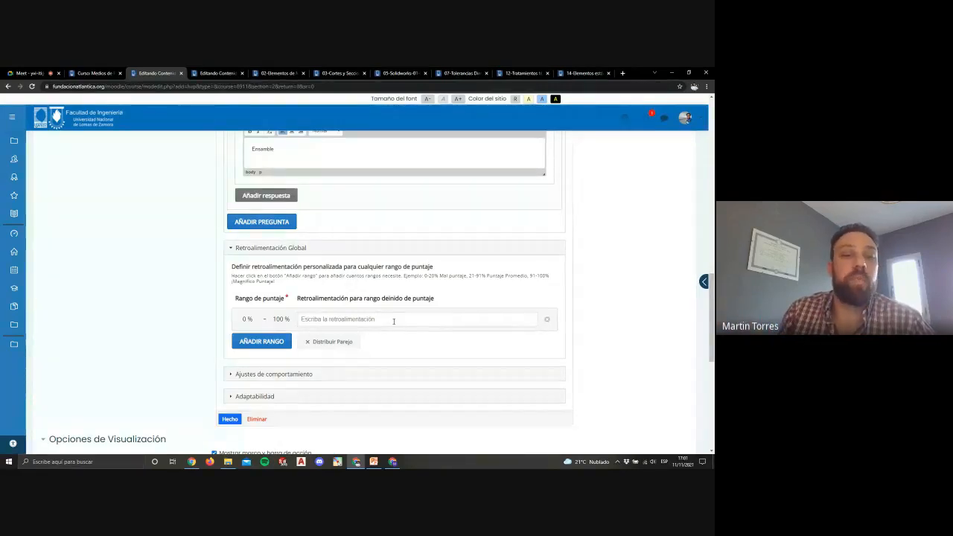
left_click(324, 320)
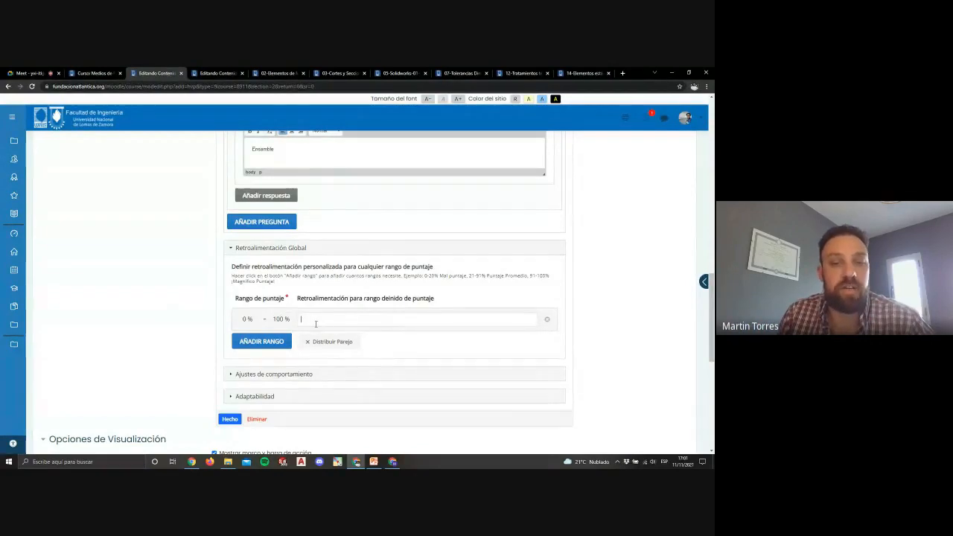
left_click(267, 343)
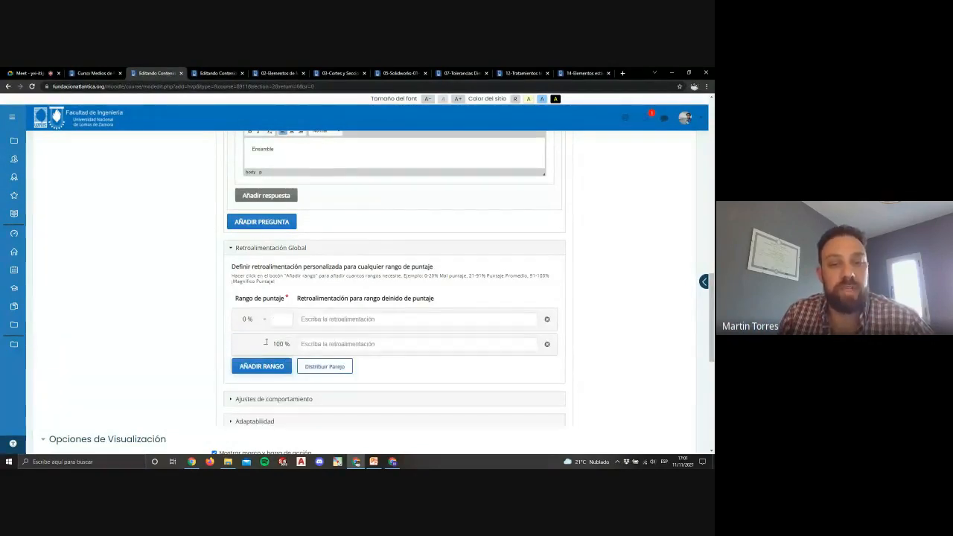
left_click(280, 318)
type("10")
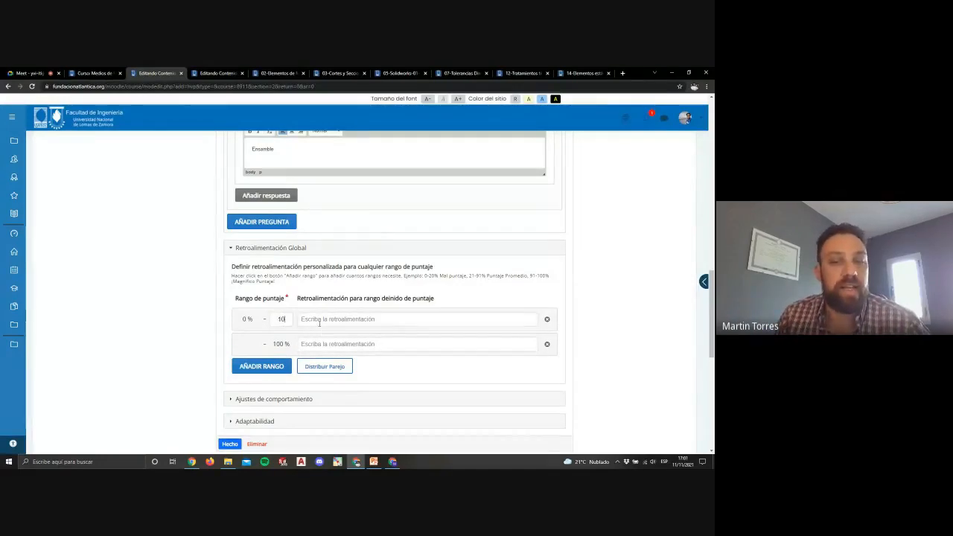
left_click(320, 321)
type("Intentá de nuevo")
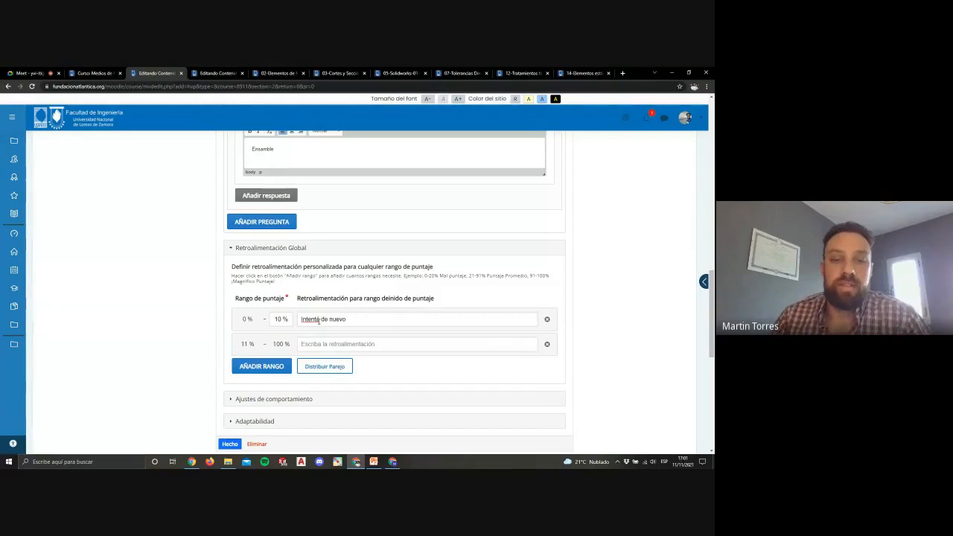
left_click(323, 344)
type("Excelente")
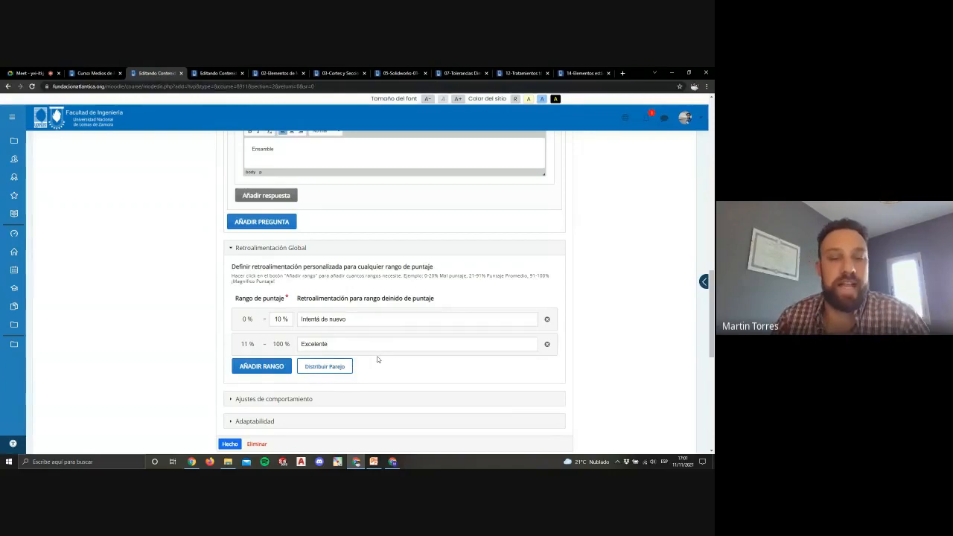
Expand the Single Choice Set's behaviour settings and review the auto-continue, timeout, retry, solution and pass percentage options
scroll(323, 319, "down", 1)
left_click(262, 324)
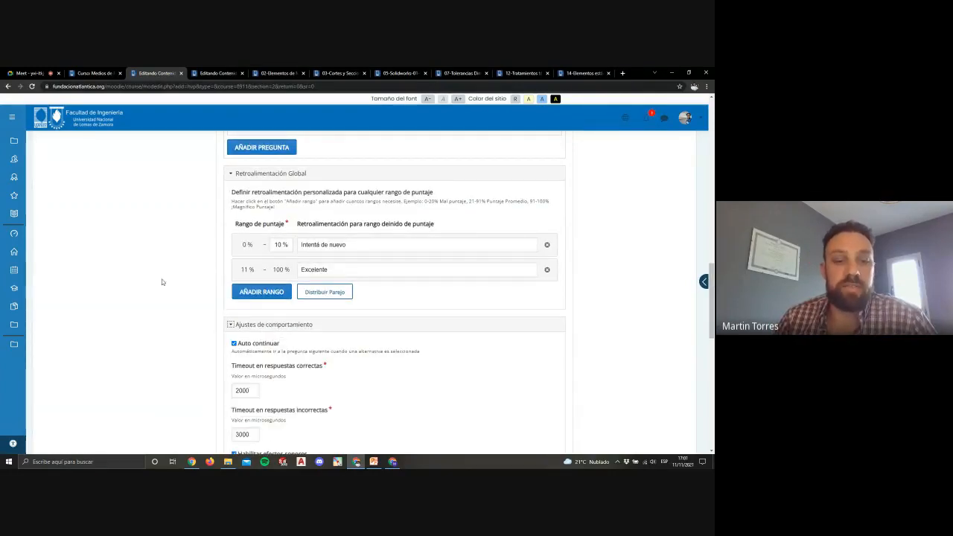
scroll(163, 281, "down", 2)
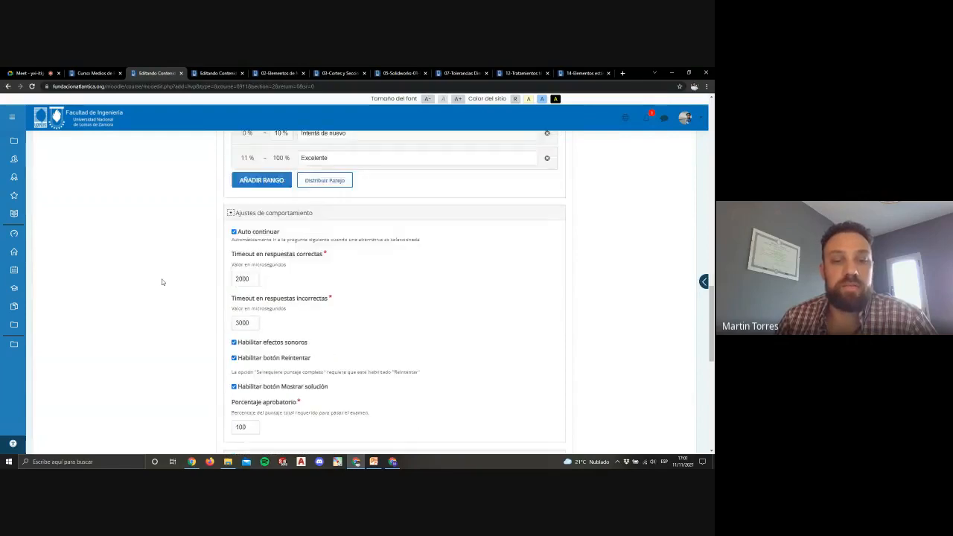
Turn off auto-continue in the Single Choice Set's behaviour settings and finish editing the question
left_click(234, 231)
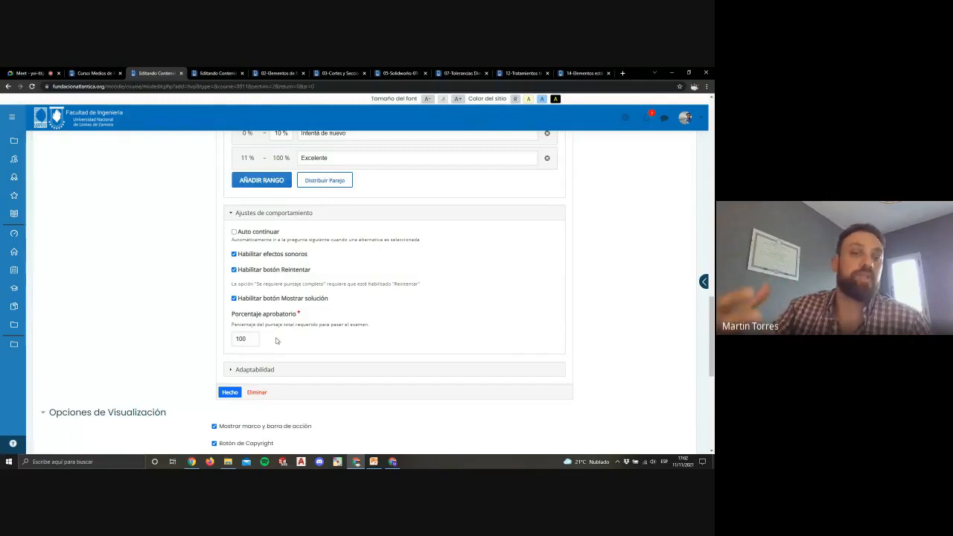
scroll(276, 340, "up", 10)
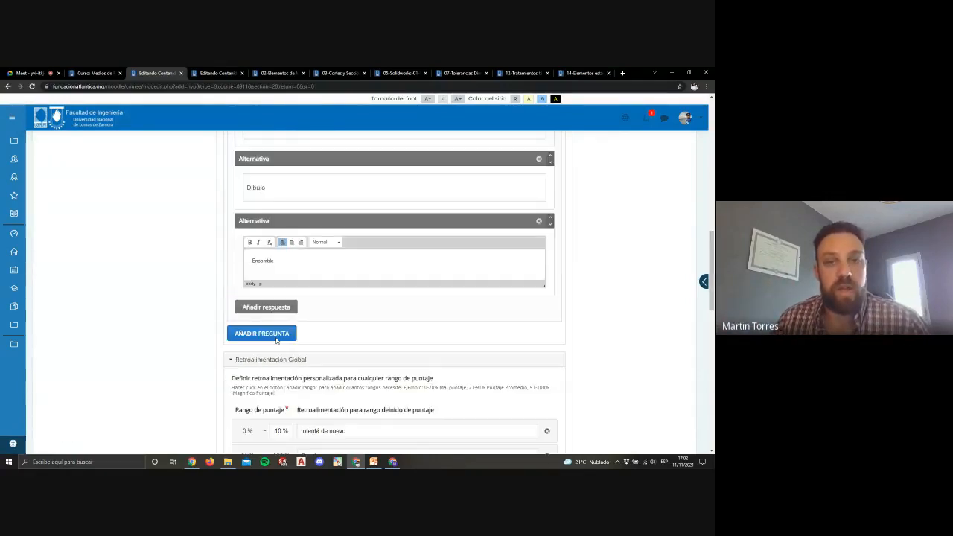
scroll(331, 267, "up", 3)
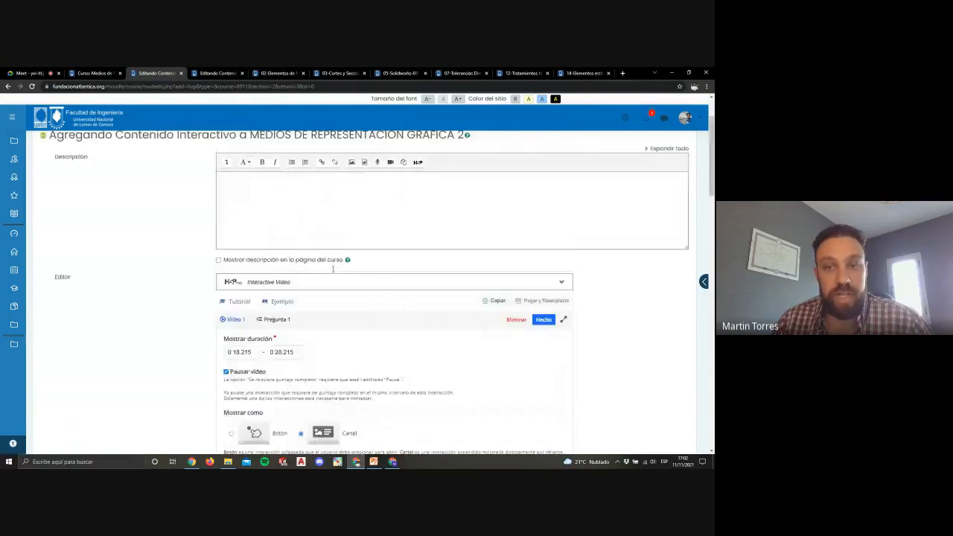
left_click(543, 320)
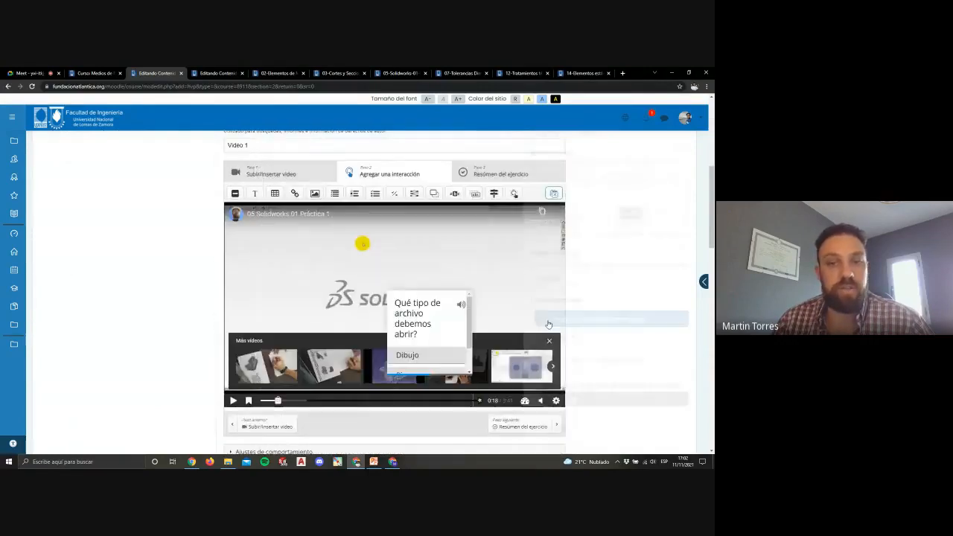
Move the question card towards the video's upper left, enlarge it to fit all three alternatives, and play the video to check it
left_click_drag(443, 328, 310, 265)
left_click_drag(341, 314, 511, 333)
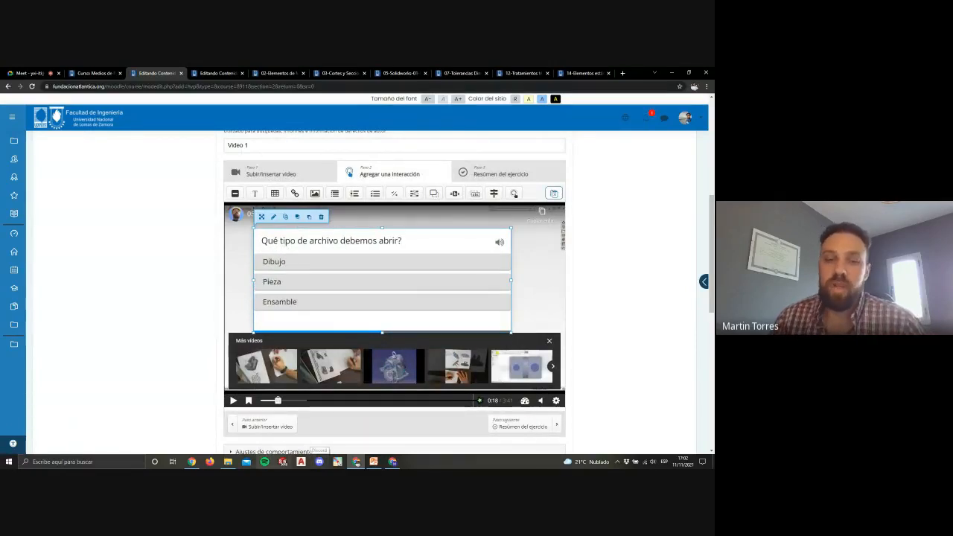
left_click(233, 400)
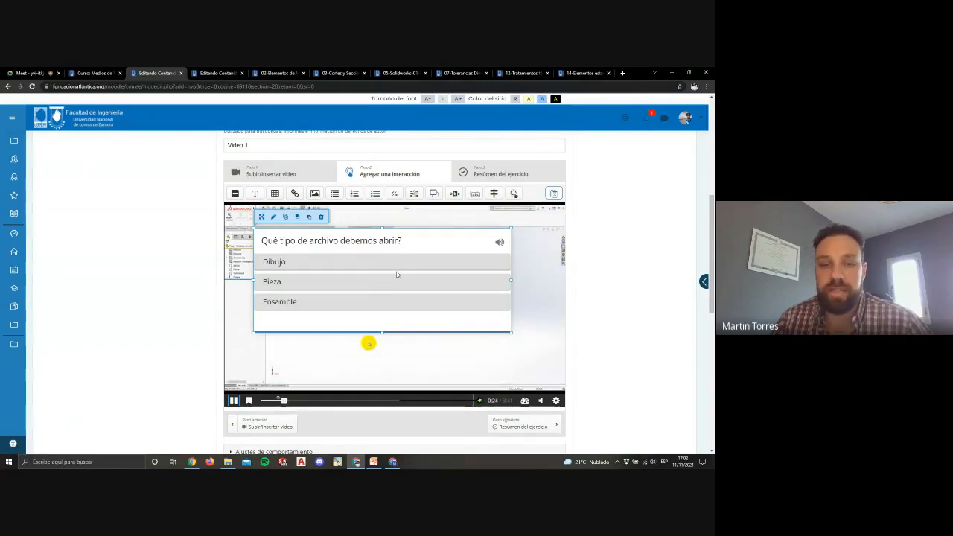
Reopen the question for editing and set its display duration to 0:18.215–0:19.215
left_click(273, 217)
scroll(397, 305, "down", 15)
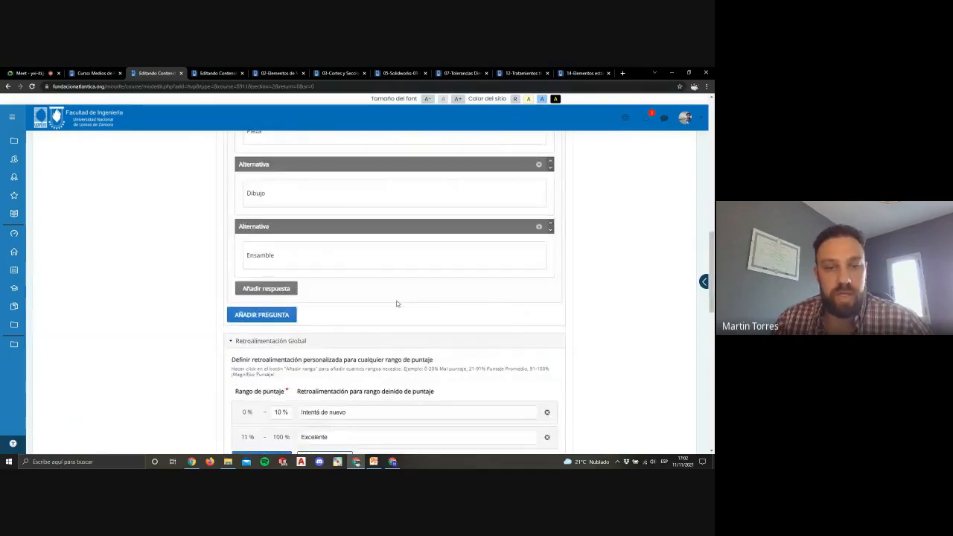
scroll(388, 301, "down", 2)
scroll(272, 281, "up", 5)
scroll(242, 218, "up", 10)
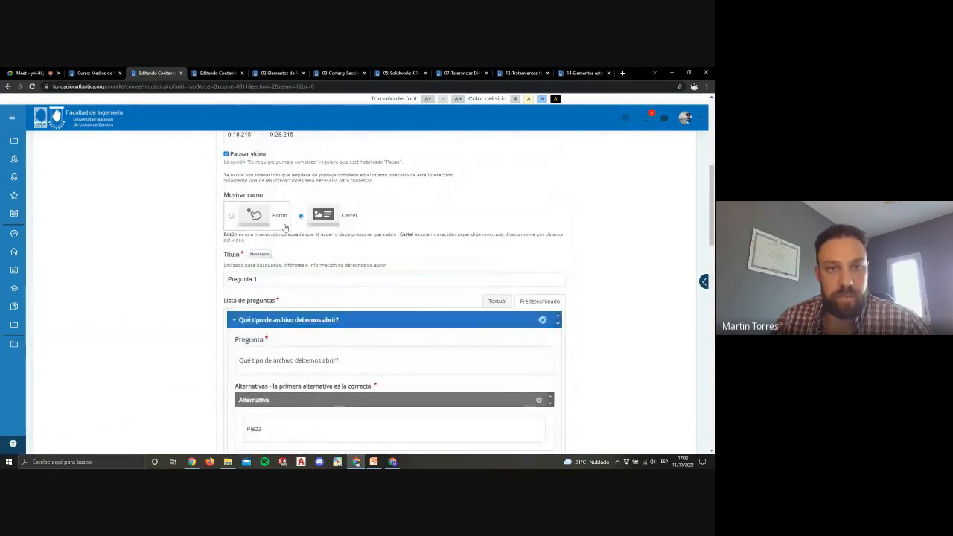
scroll(287, 227, "up", 1)
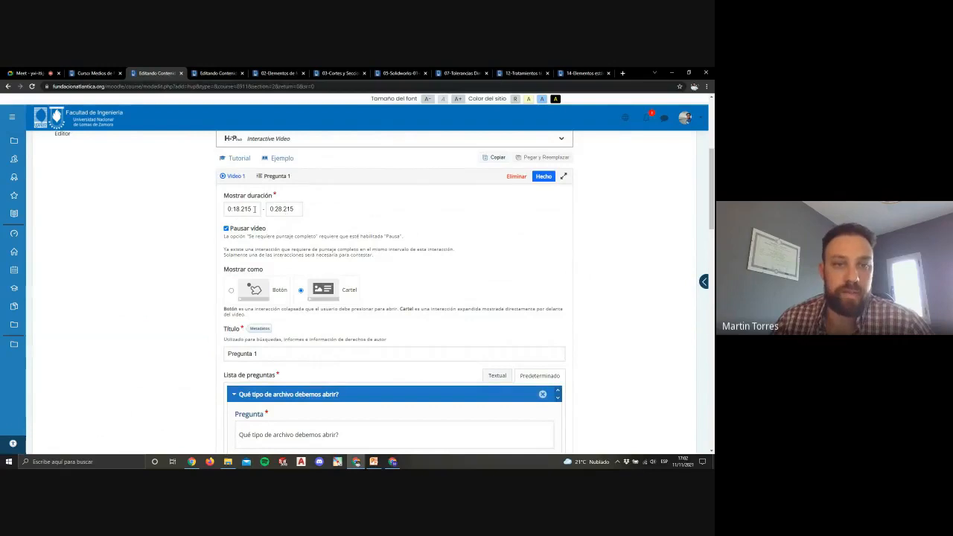
left_click_drag(254, 209, 227, 209)
key("ctrl+c")
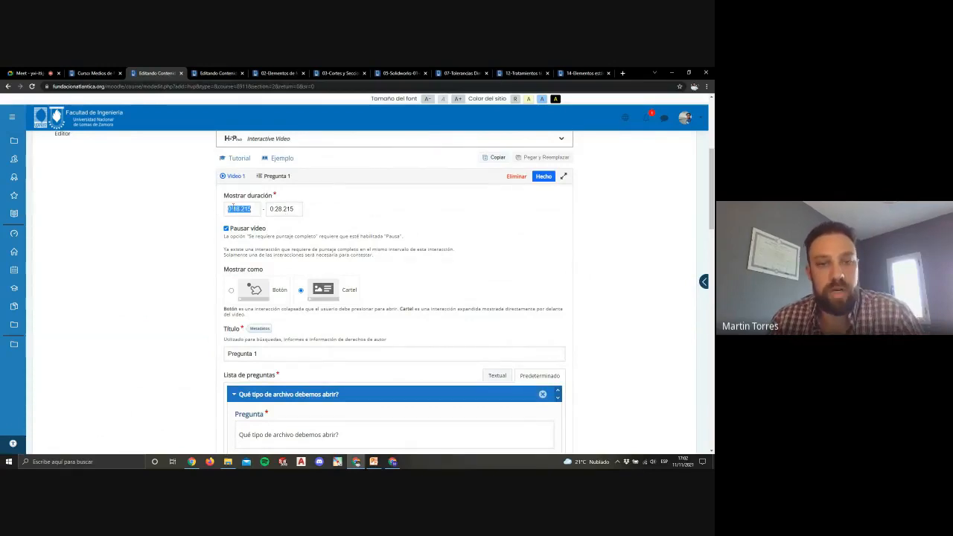
left_click_drag(297, 209, 277, 211)
key("ctrl+v")
type("9")
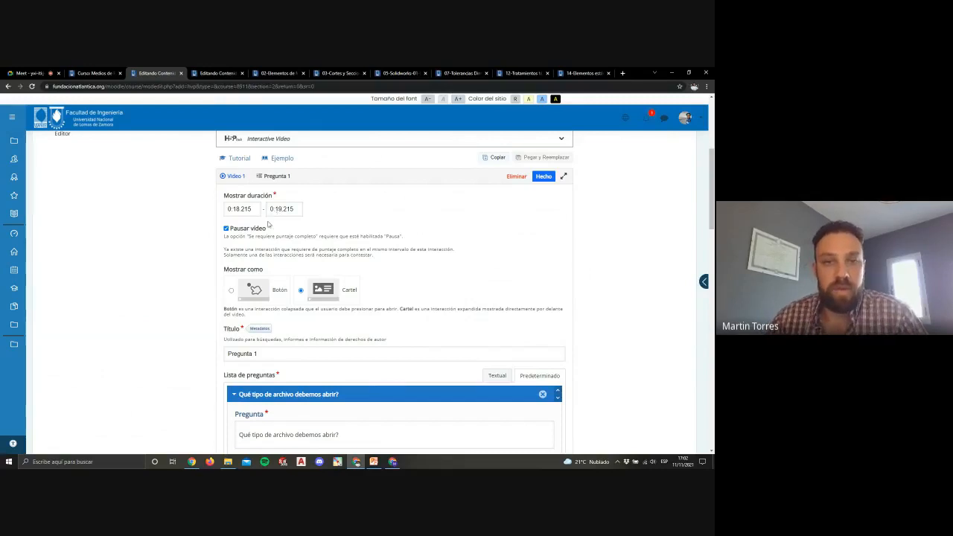
Expand the activity's grading, common module and access restriction settings, and set the passing grade to 4
scroll(142, 210, "down", 10)
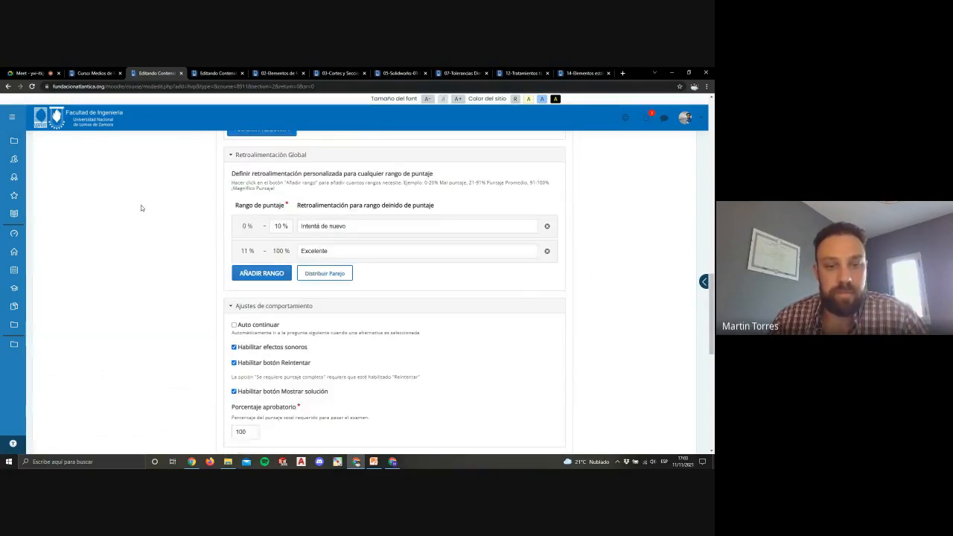
scroll(141, 208, "down", 5)
left_click(75, 299)
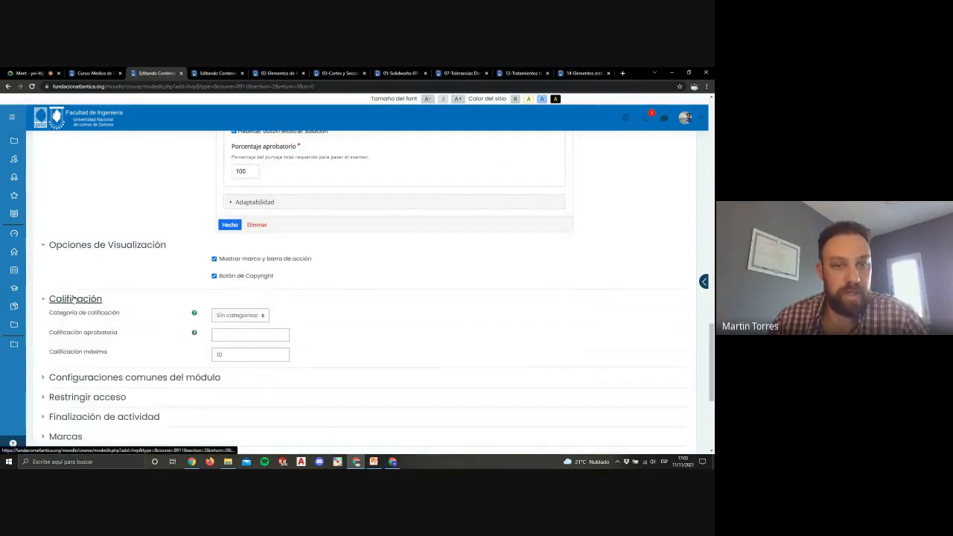
scroll(97, 275, "down", 2)
scroll(131, 266, "up", 5)
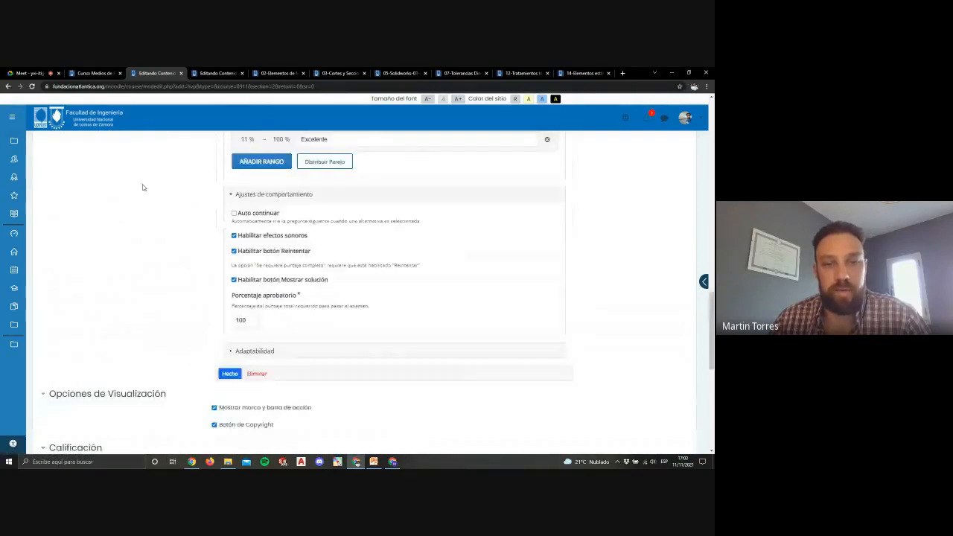
scroll(276, 223, "down", 4)
left_click(122, 302)
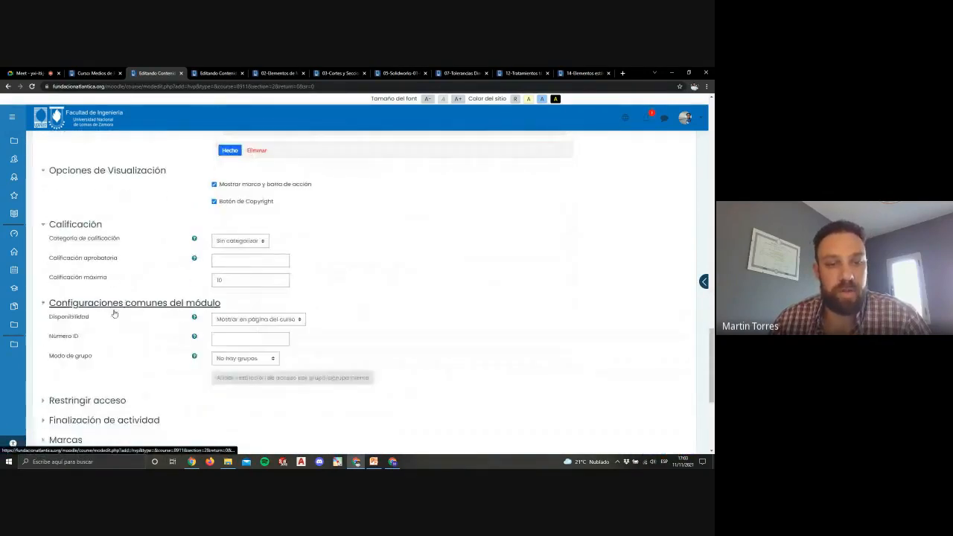
scroll(112, 313, "down", 1)
left_click(97, 326)
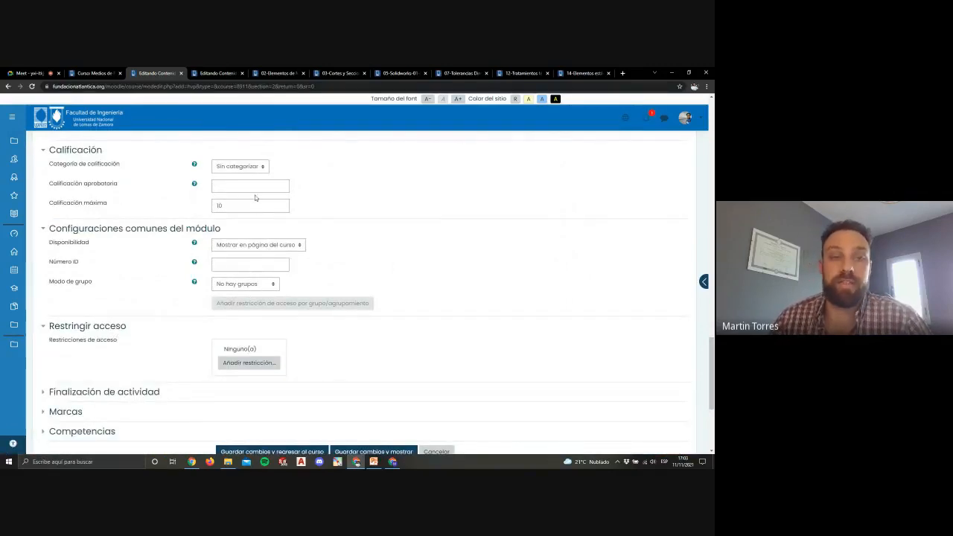
left_click(230, 188)
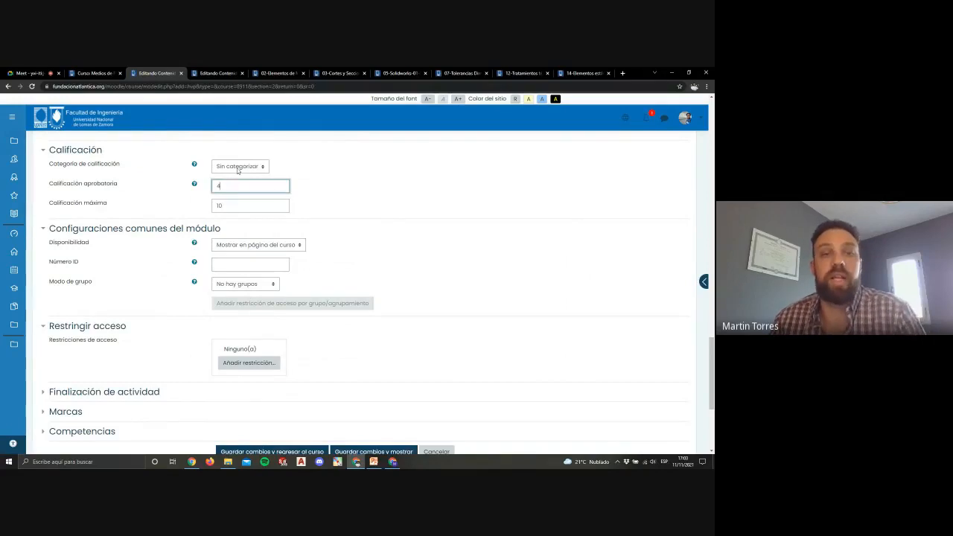
left_click(236, 168)
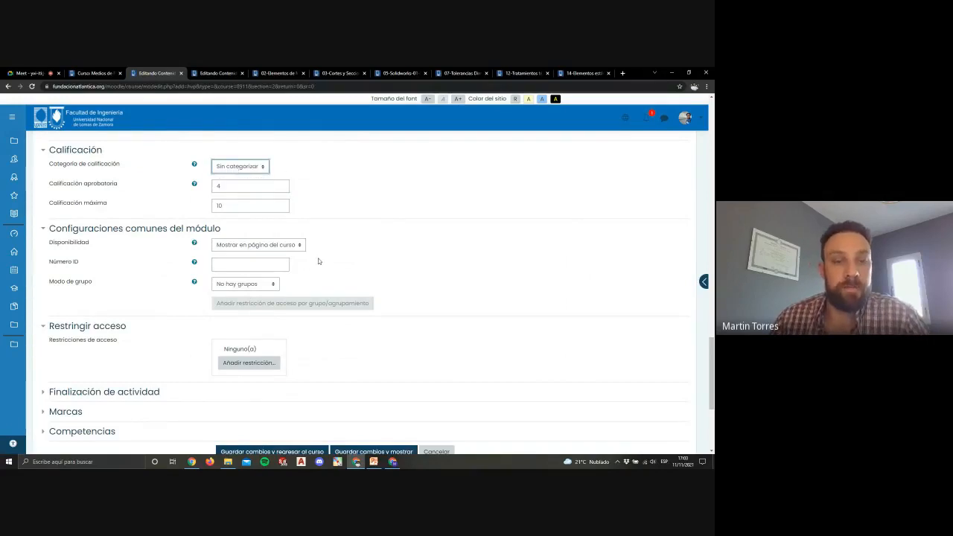
Add a grade restriction requiring at least 40 % in "05-Solidworks-01-Ejercicio 1" to access the activity
scroll(301, 257, "down", 2)
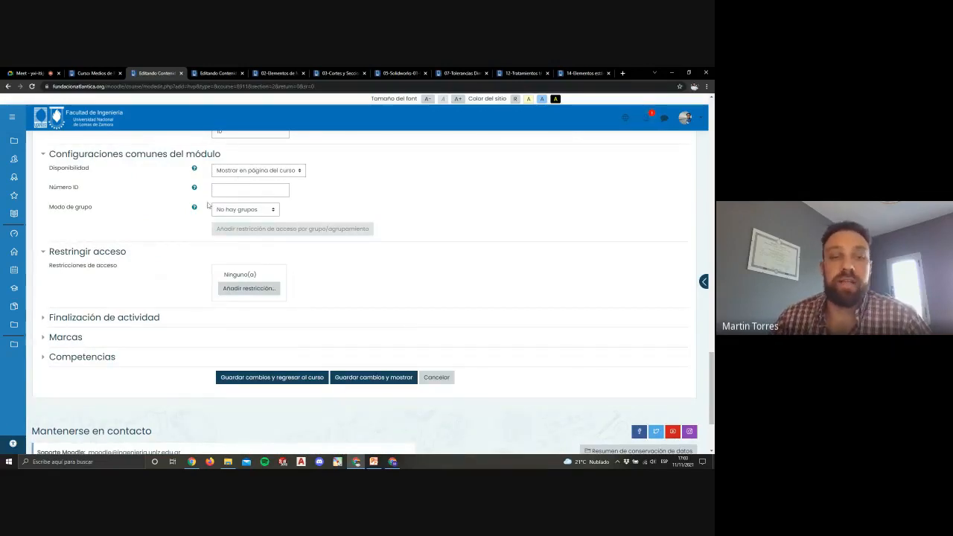
left_click(254, 289)
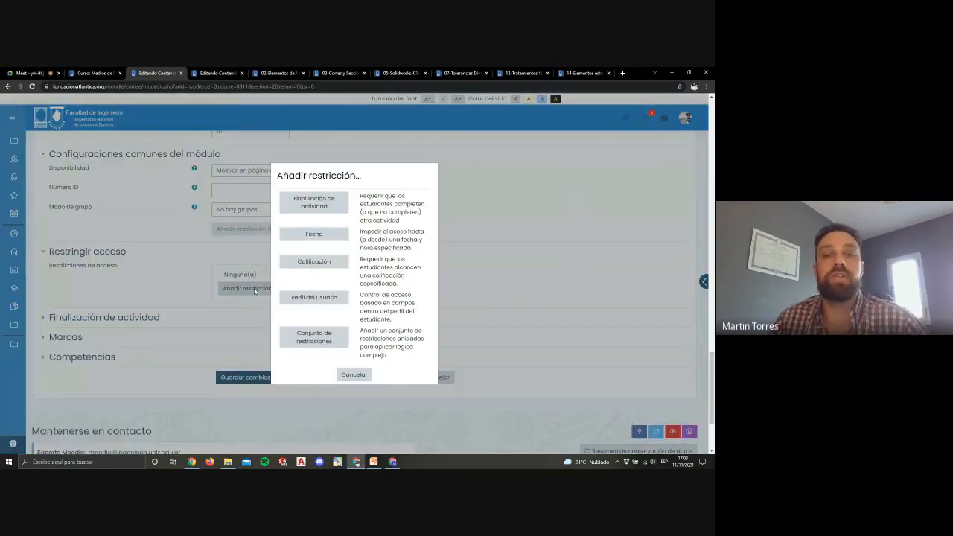
left_click(291, 262)
left_click(308, 304)
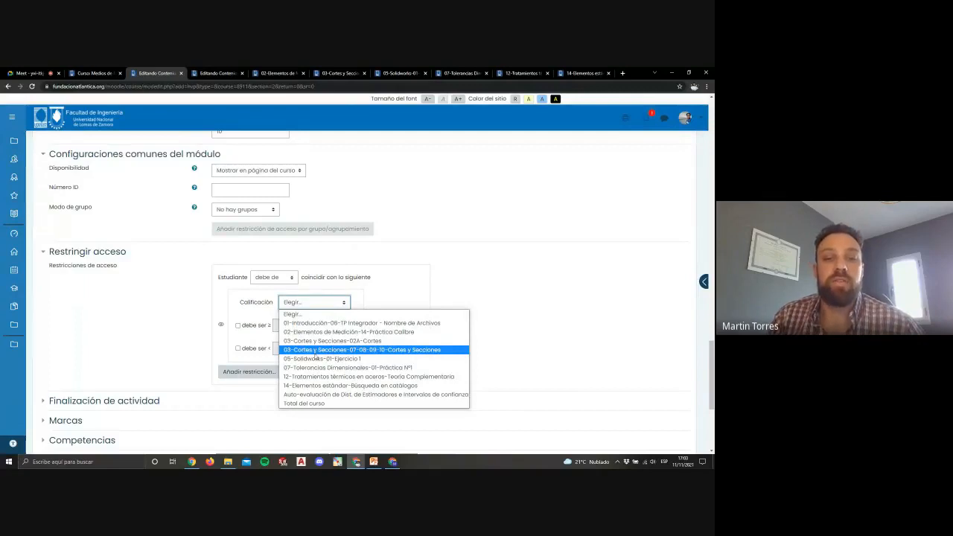
left_click(313, 360)
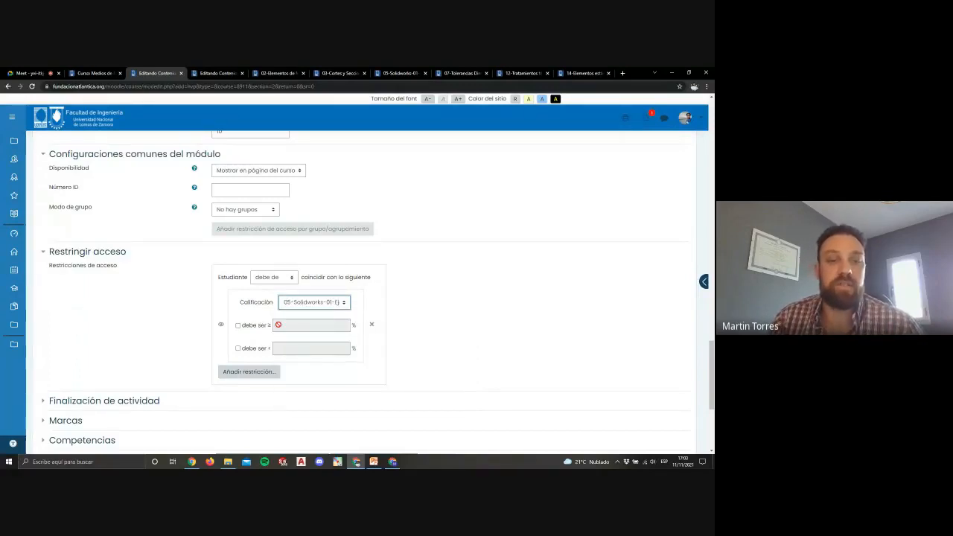
left_click(238, 326)
left_click(290, 325)
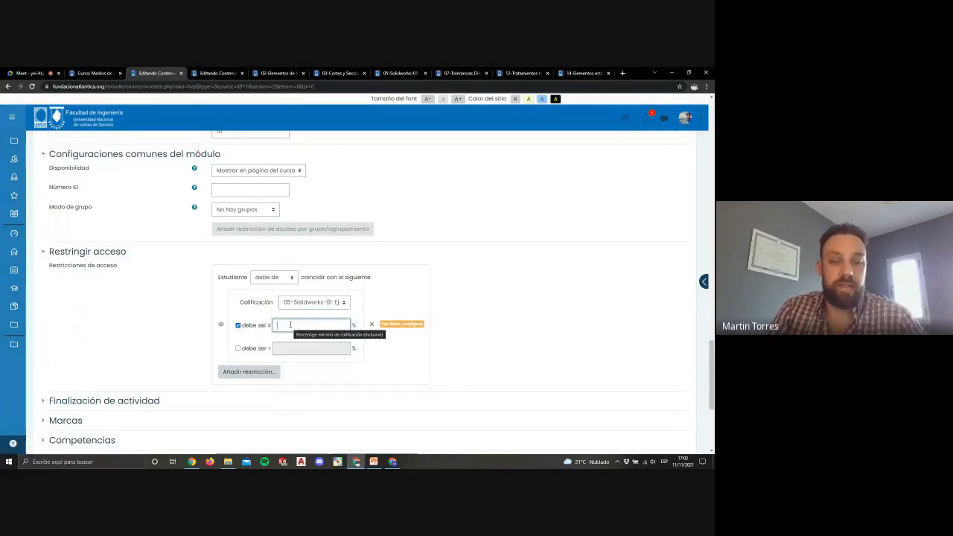
type("40")
left_click(507, 334)
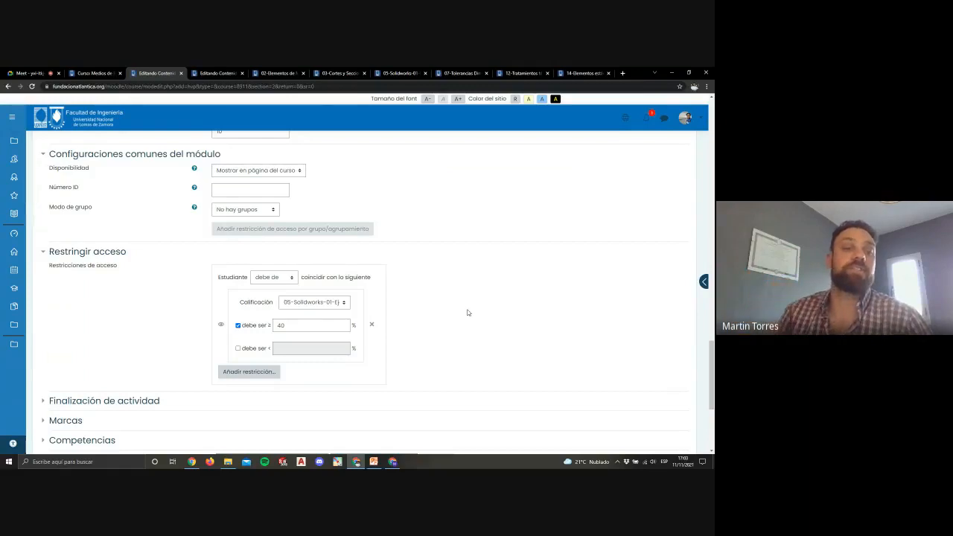
Set completion tracking to mark the activity complete when conditions are met, requiring a view, a grade and a passing grade
scroll(457, 308, "down", 1)
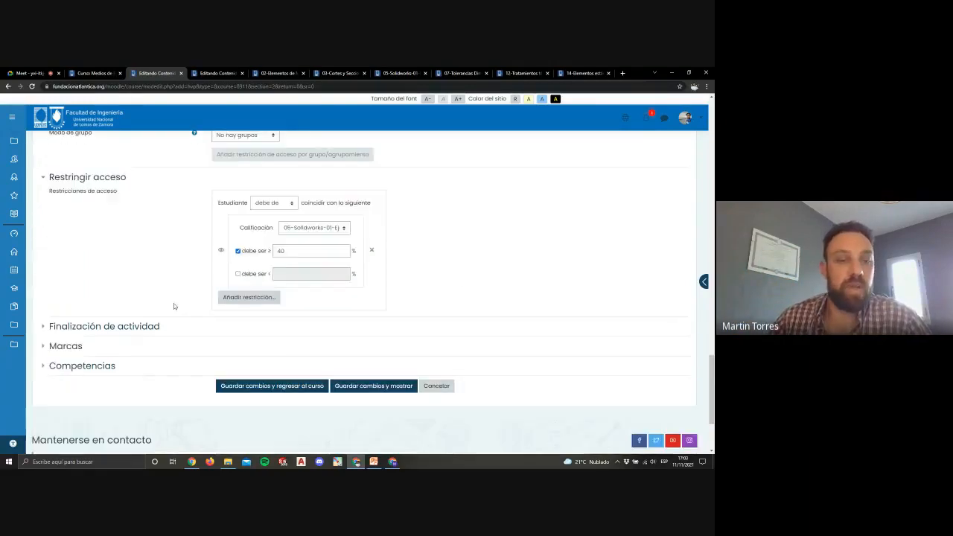
left_click(112, 328)
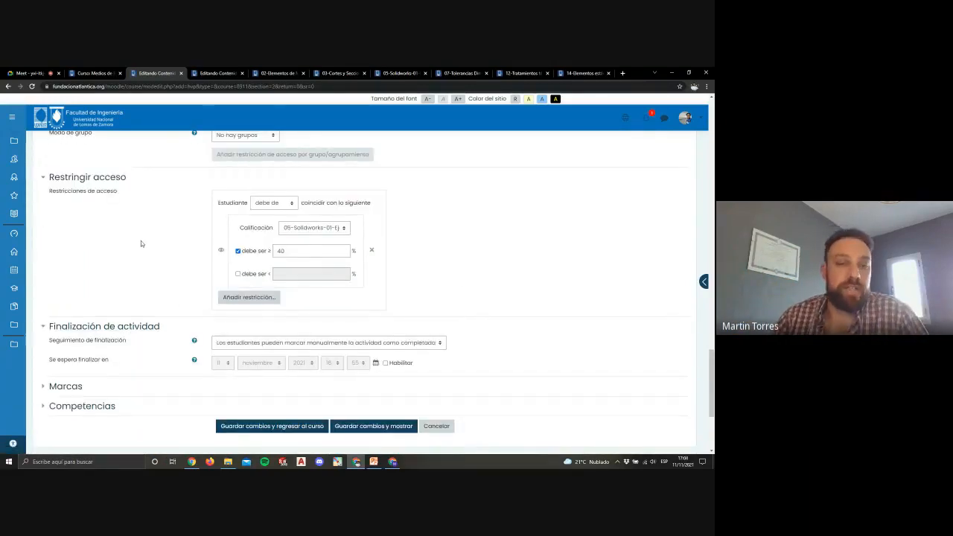
left_click(283, 344)
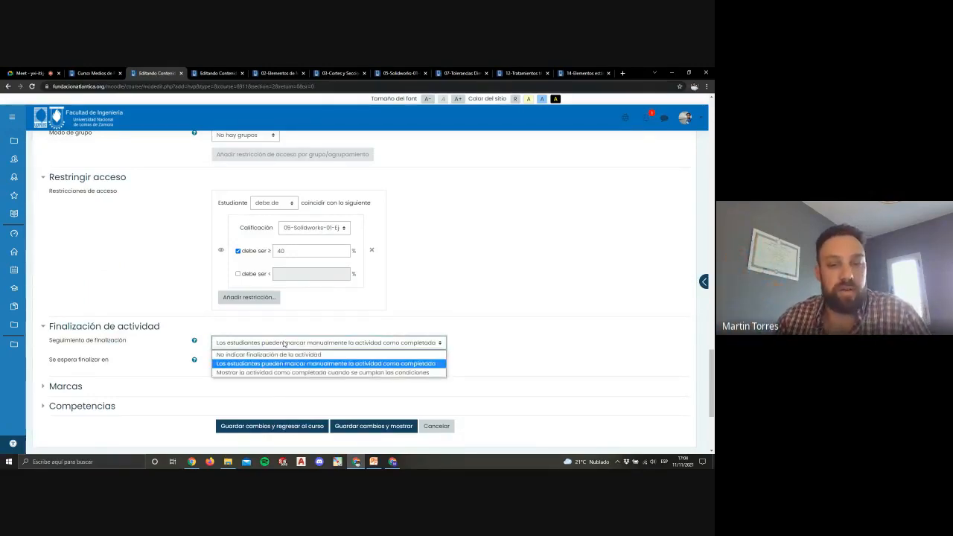
left_click(283, 372)
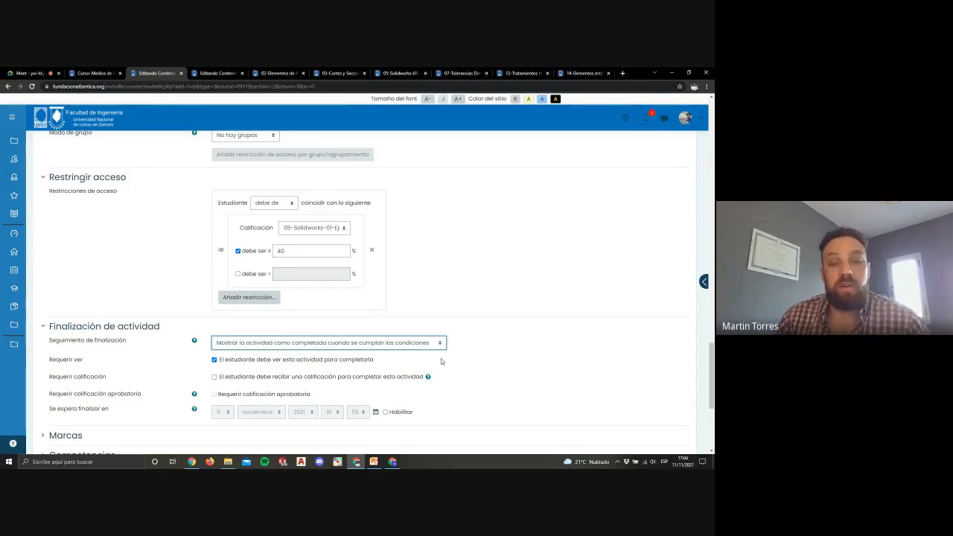
left_click(217, 378)
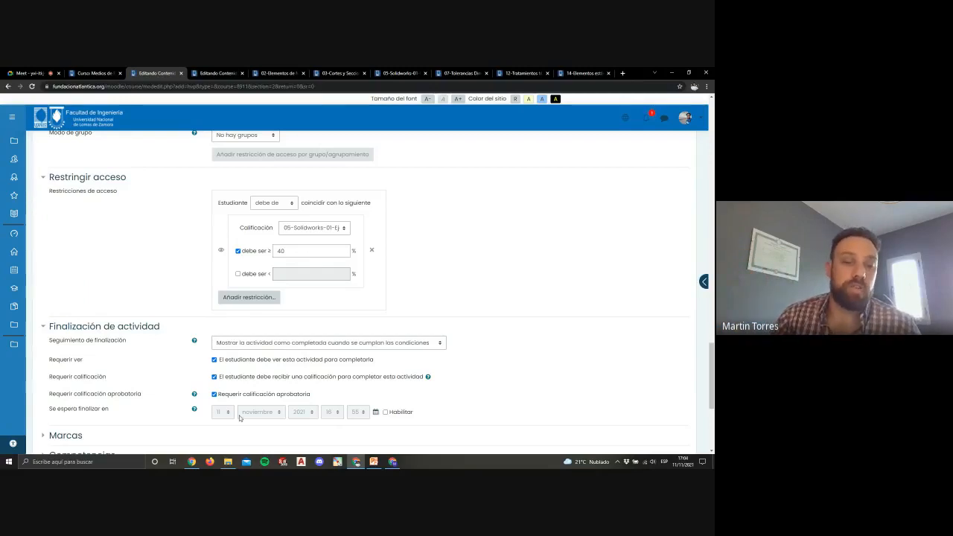
Expand the activity's tags section and look over the remaining settings at the end of the form
scroll(408, 385, "down", 2)
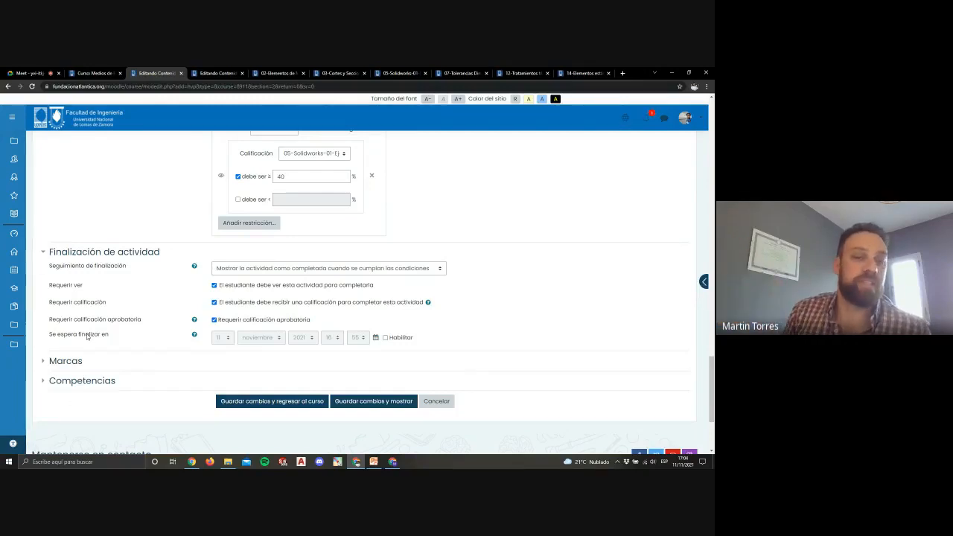
left_click(65, 361)
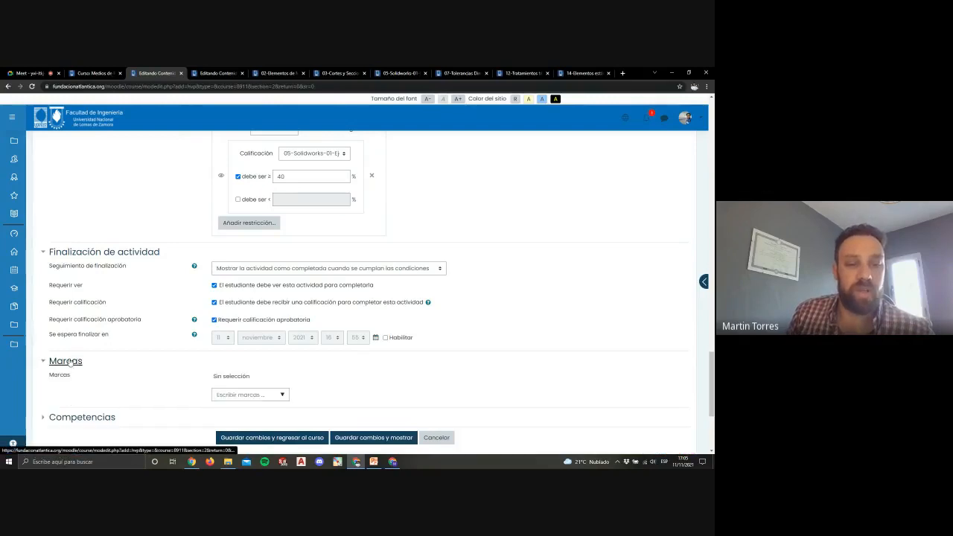
scroll(80, 328, "down", 1)
scroll(85, 300, "down", 2)
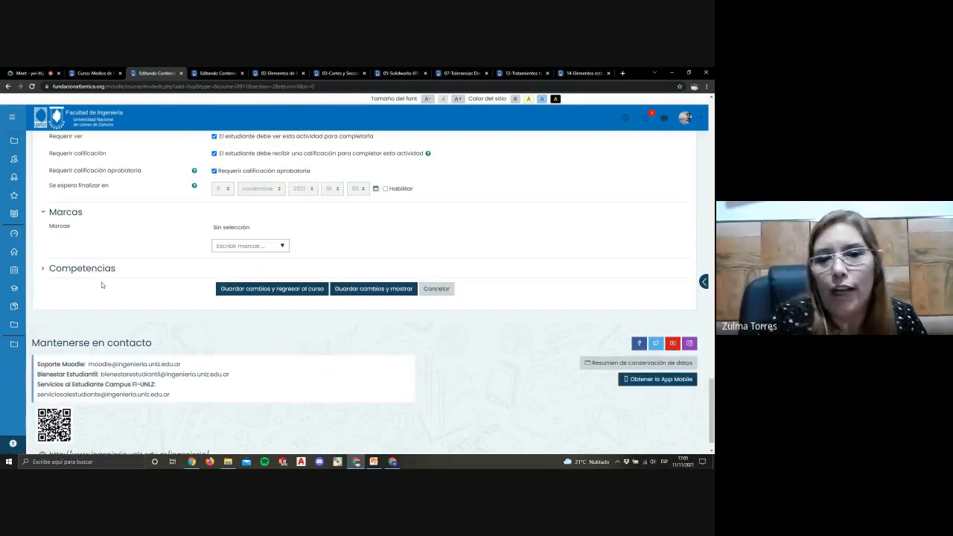
scroll(97, 289, "up", 1)
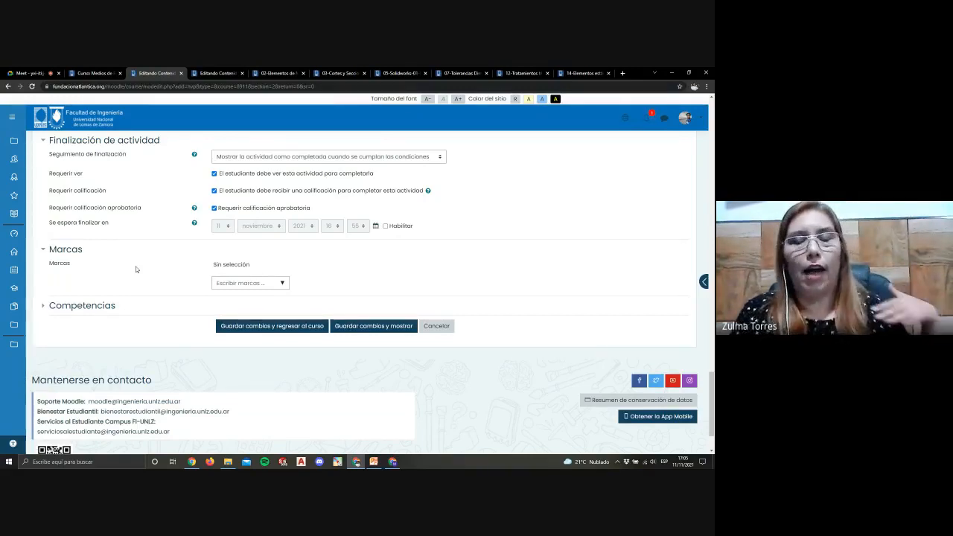
scroll(530, 263, "up", 5)
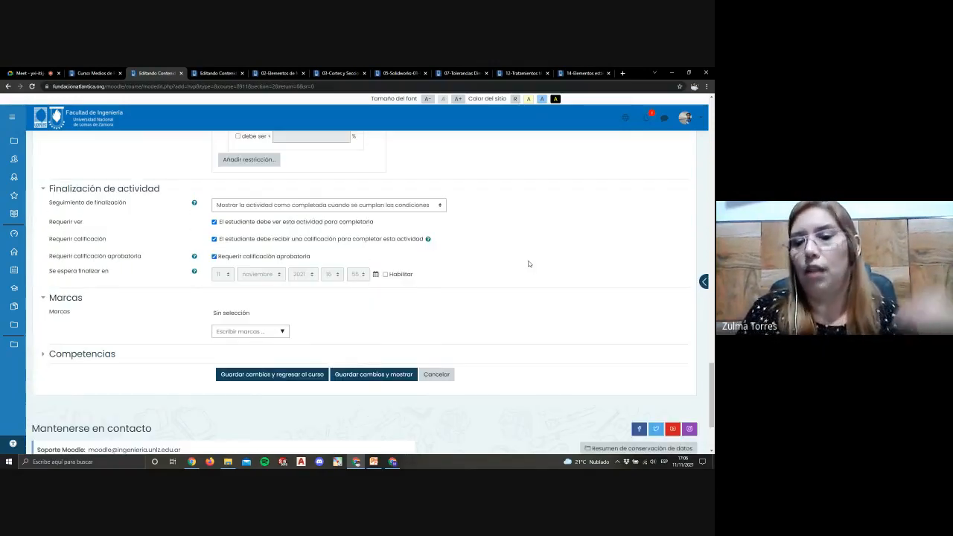
scroll(529, 264, "up", 15)
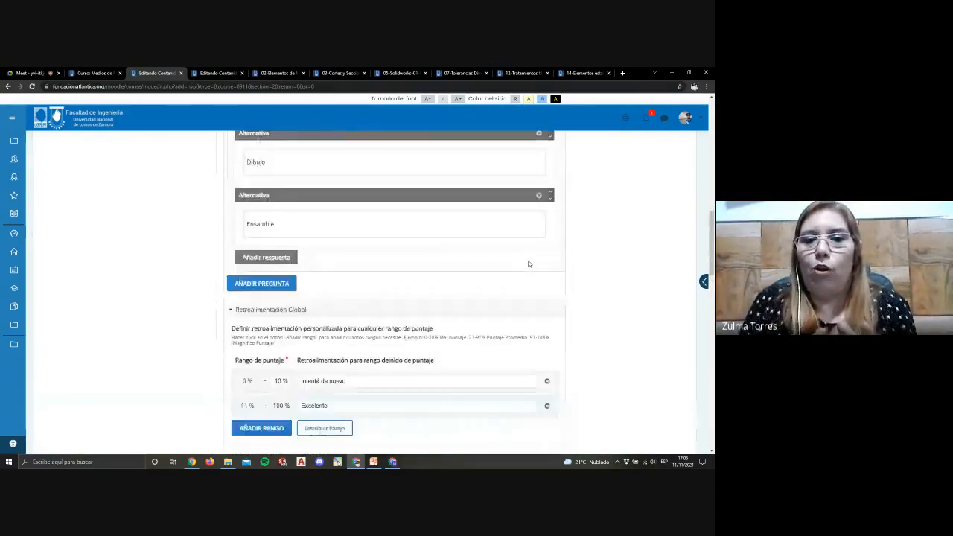
Remove the grade restriction of at least 40 % from the activity's access restrictions
scroll(529, 263, "up", 3)
scroll(529, 263, "down", 6)
scroll(529, 264, "down", 15)
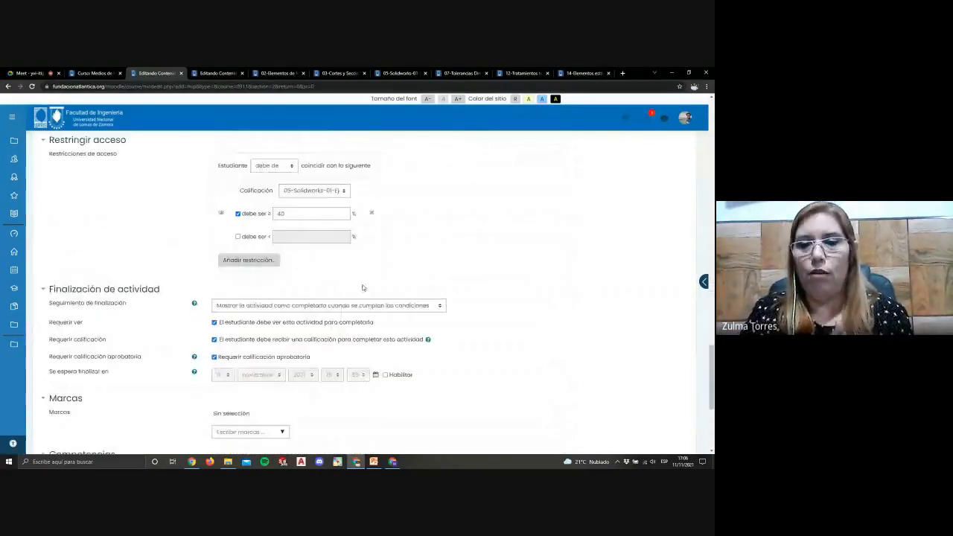
scroll(335, 291, "up", 1)
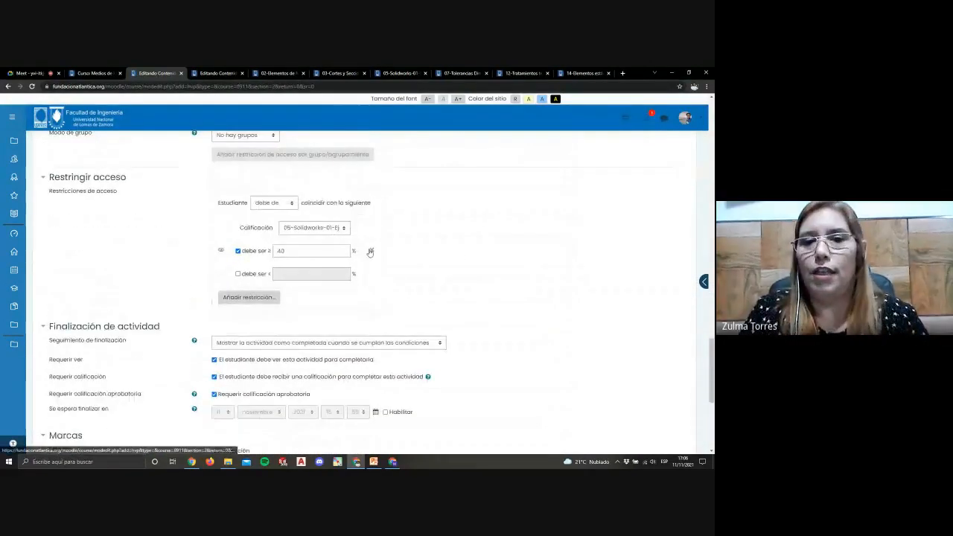
left_click(370, 251)
scroll(380, 248, "down", 2)
Finish editing the first single choice question and return to the video's interaction editor
scroll(383, 245, "up", 16)
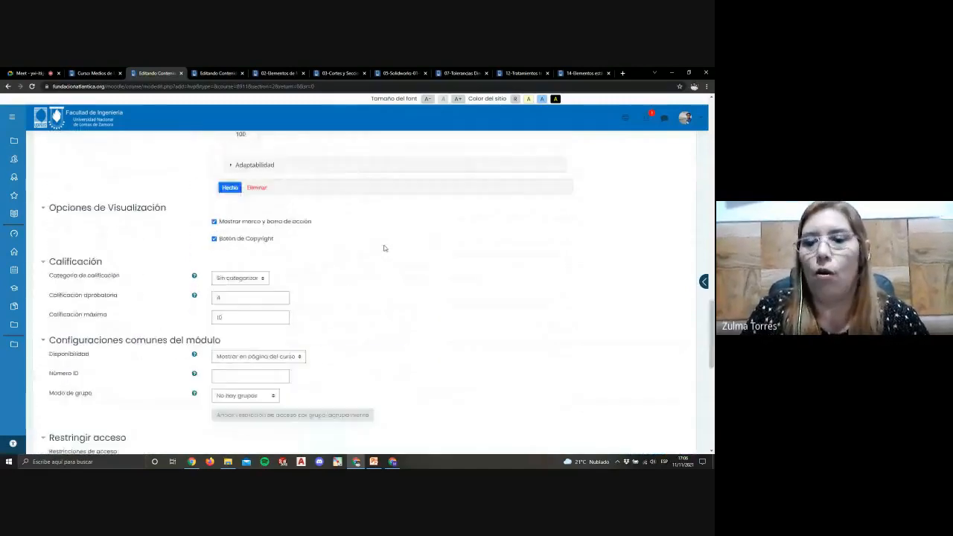
scroll(384, 248, "down", 5)
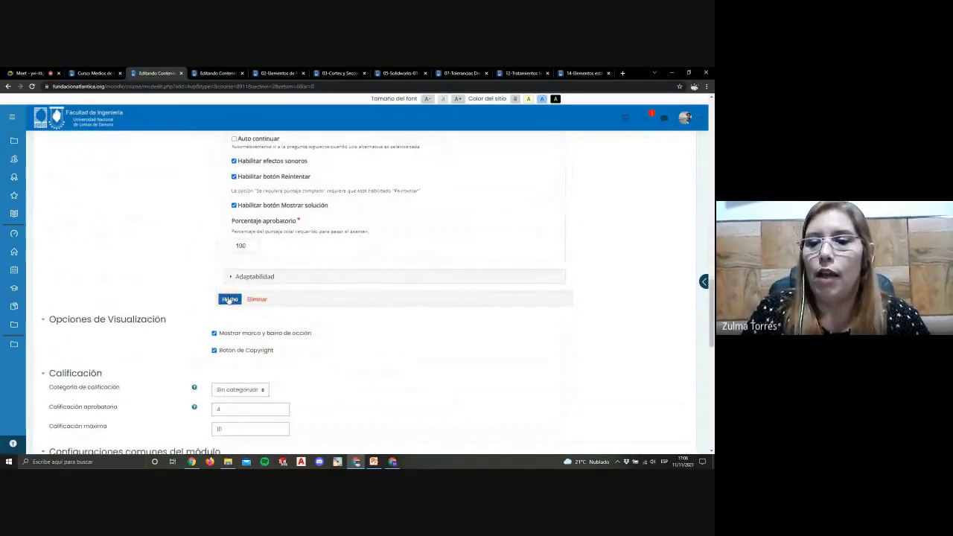
scroll(227, 302, "up", 9)
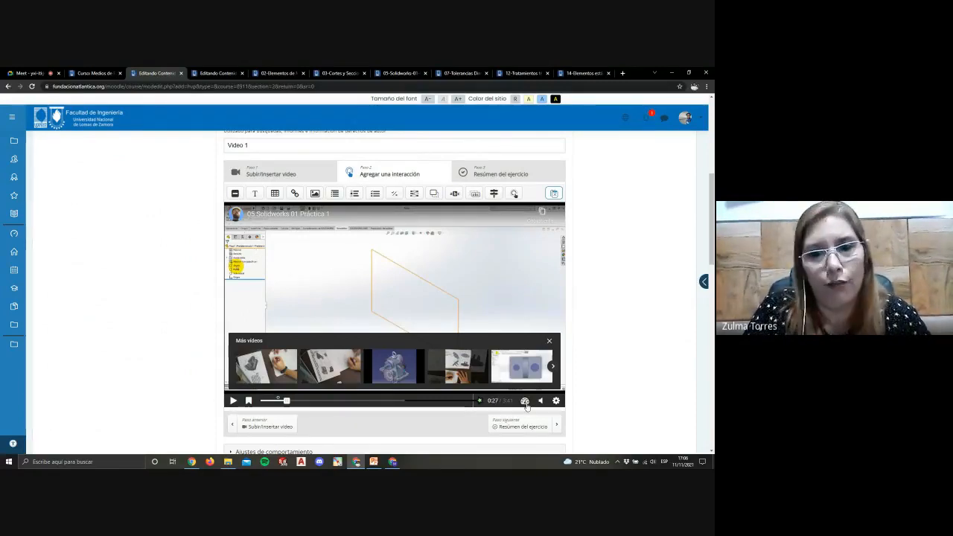
Play the video at a playback rate of 2 and pause it at 0:57
left_click(230, 400)
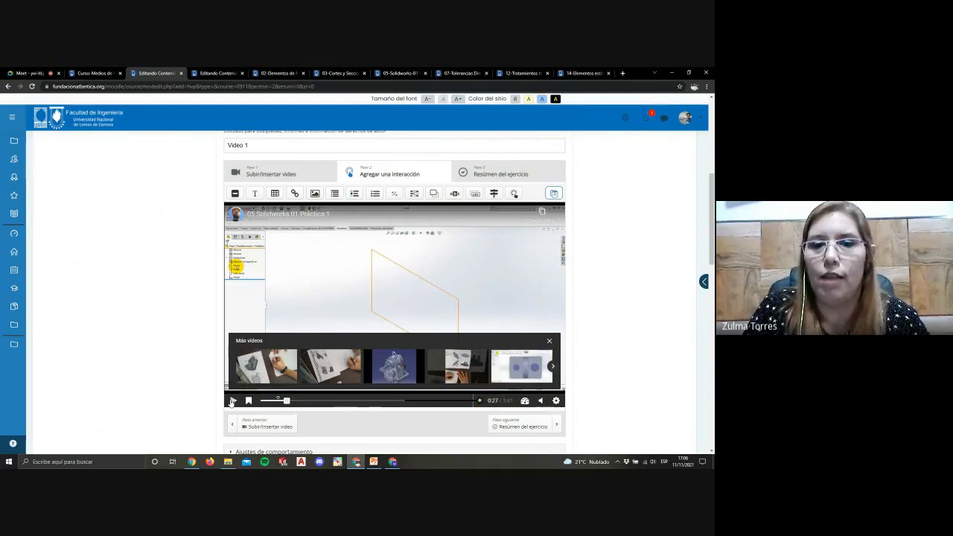
left_click(525, 401)
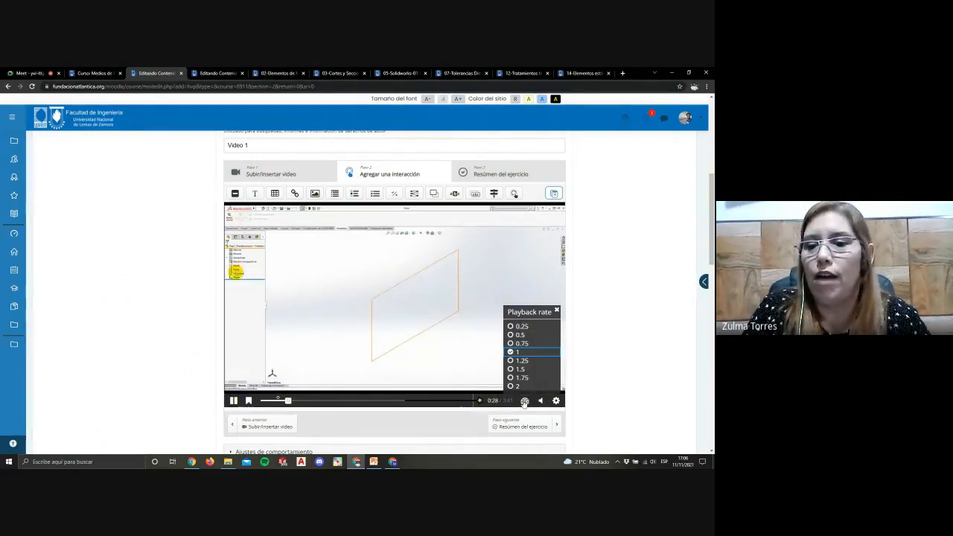
left_click(516, 386)
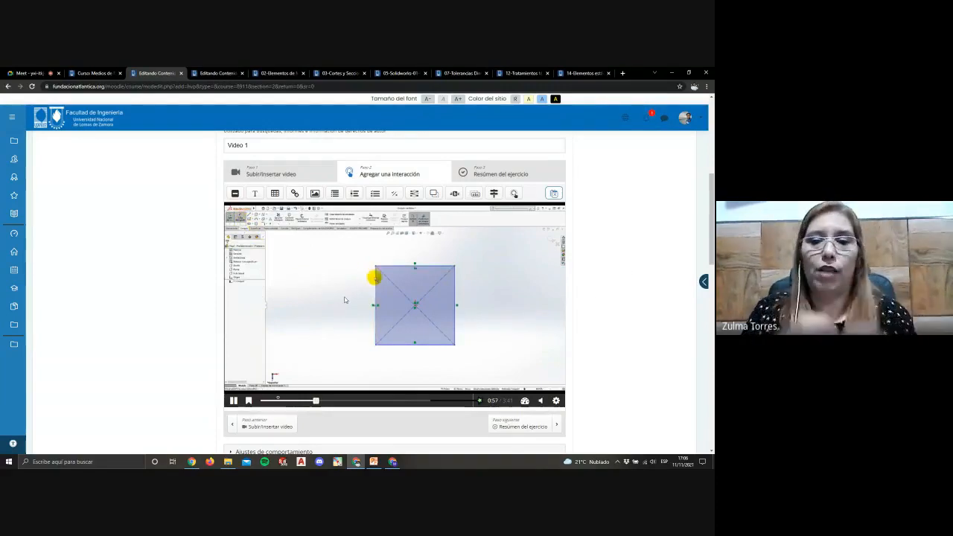
left_click(315, 400)
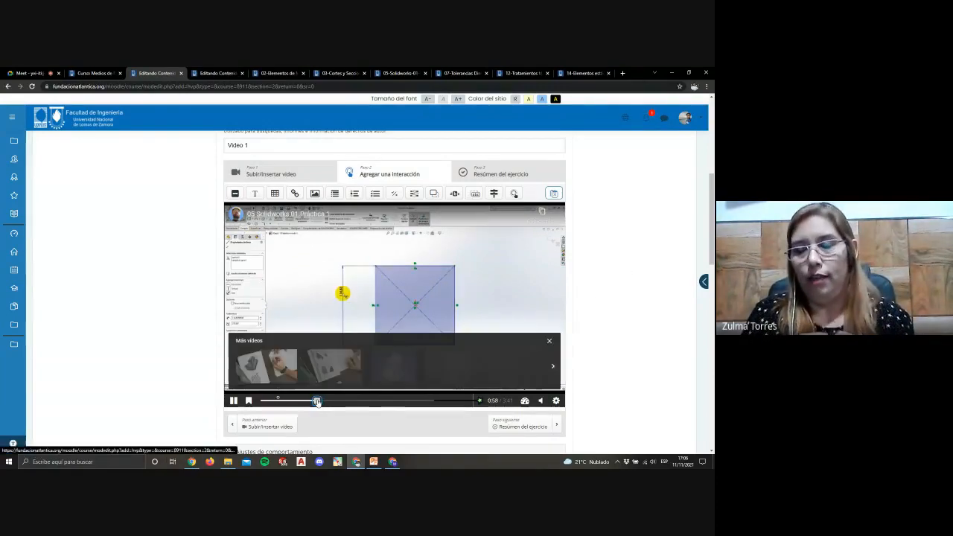
left_click(298, 349)
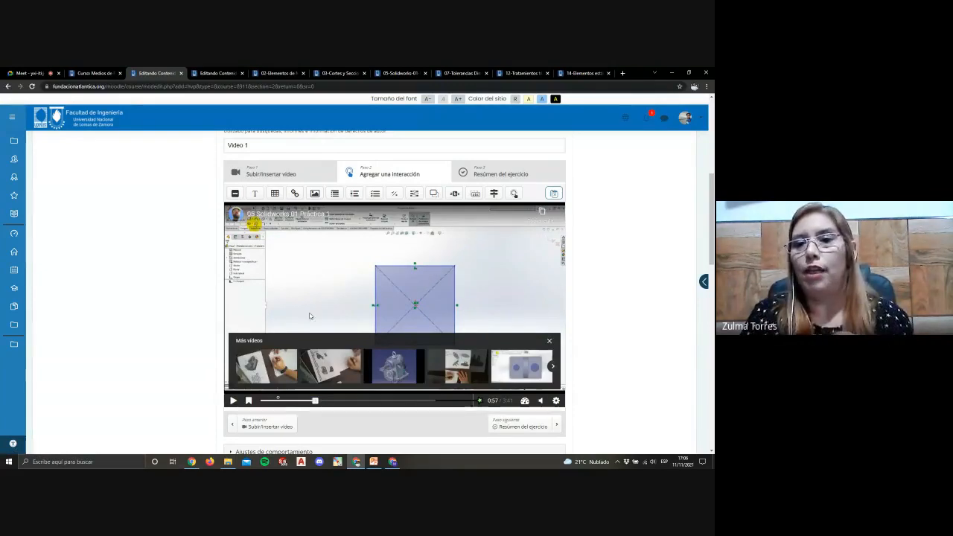
Add a Single Choice Set at this point, shown as "Cartel" with the video paused, running from 0:57.018 to 0:57.018
left_click(356, 193)
left_click(323, 215)
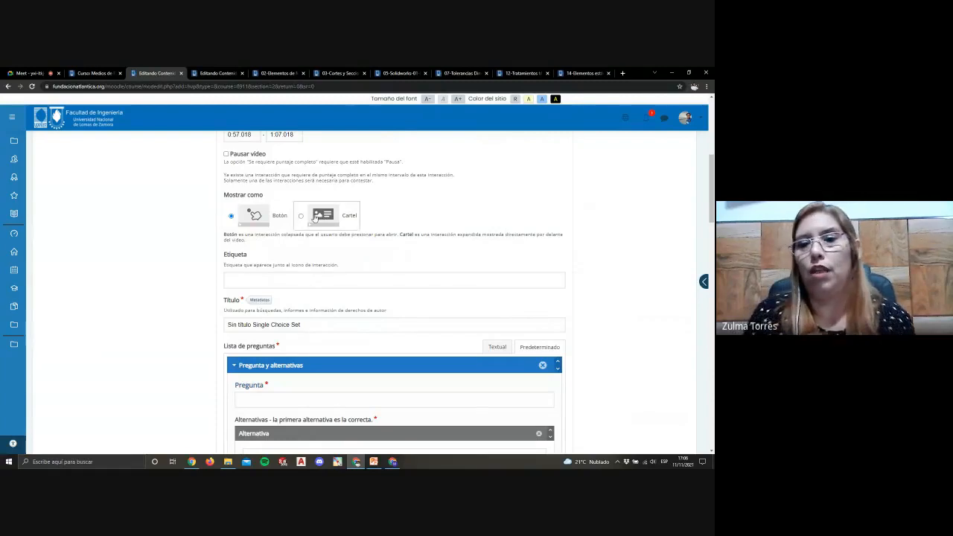
scroll(285, 203, "up", 2)
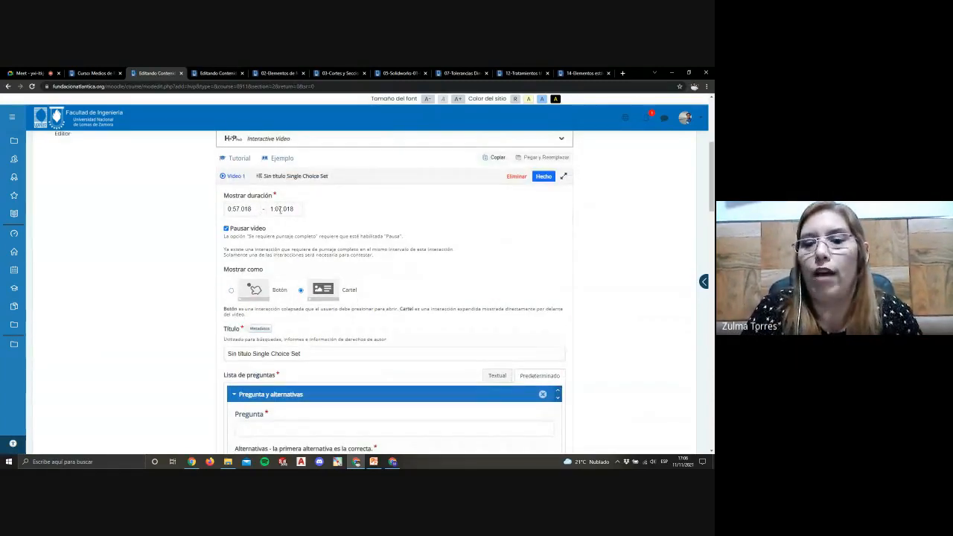
left_click_drag(250, 209, 195, 215)
key("ctrl+c")
left_click_drag(292, 208, 257, 211)
key("ctrl+v")
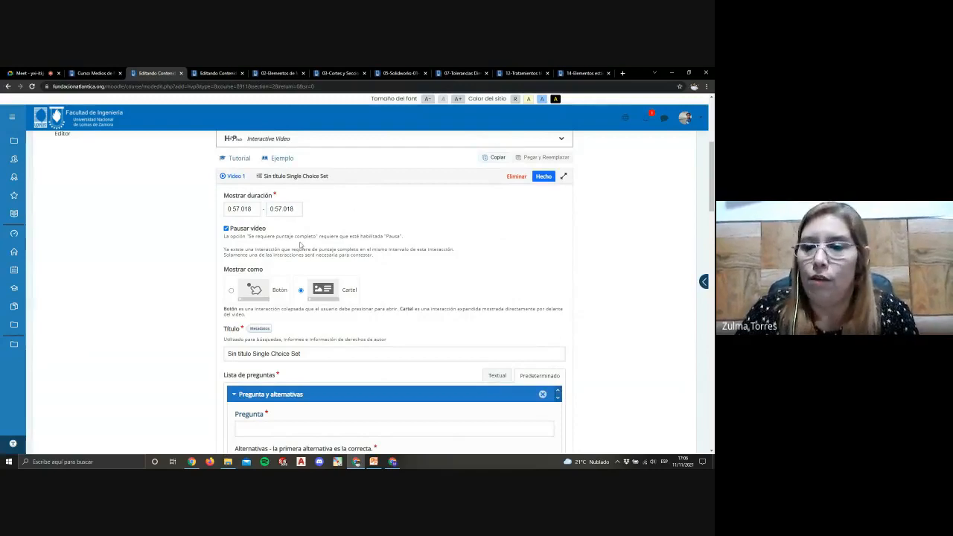
Enter the question "Con qué elemento puedo definir el croquis?" with "Cota Inteligente" as its correct first alternative
scroll(300, 244, "down", 5)
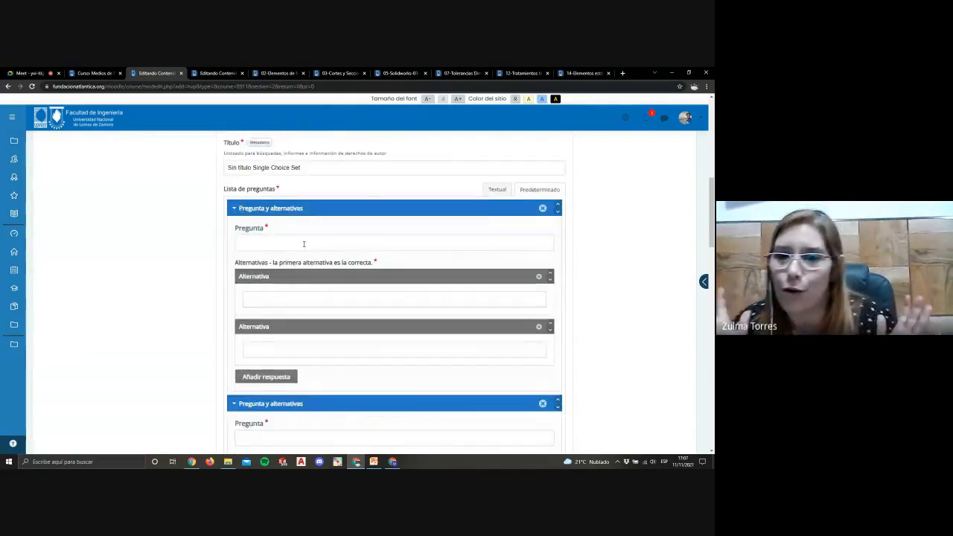
left_click(303, 244)
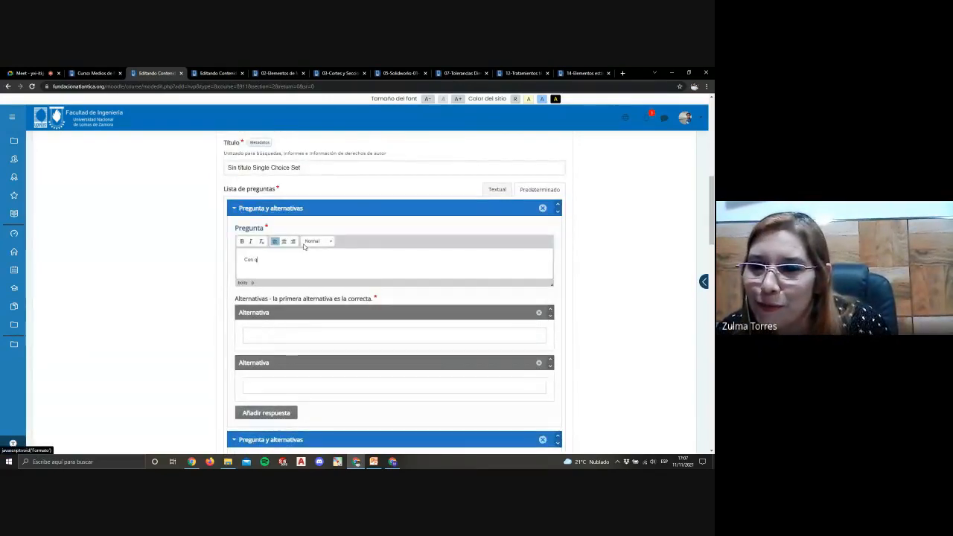
type("Con qué elemento puedo de")
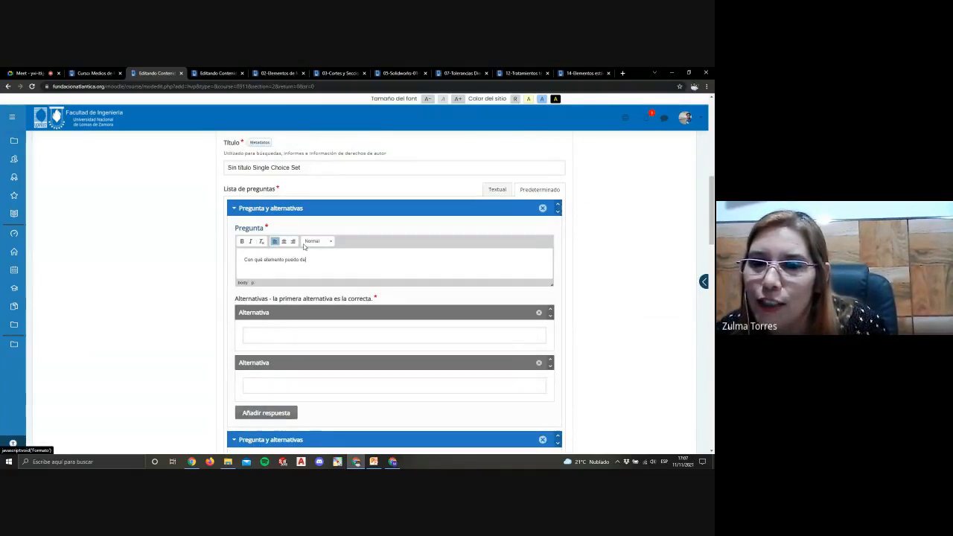
type("finir el croquis?")
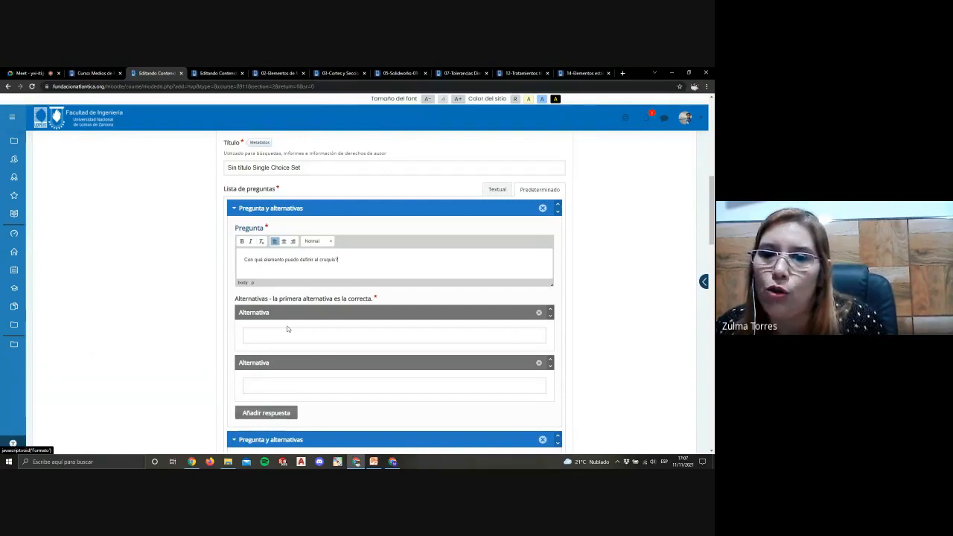
left_click(287, 332)
type("Cota lineal")
Enter "Acotar" as the second alternative and add a third alternative, "Dimensionar"
left_click(266, 401)
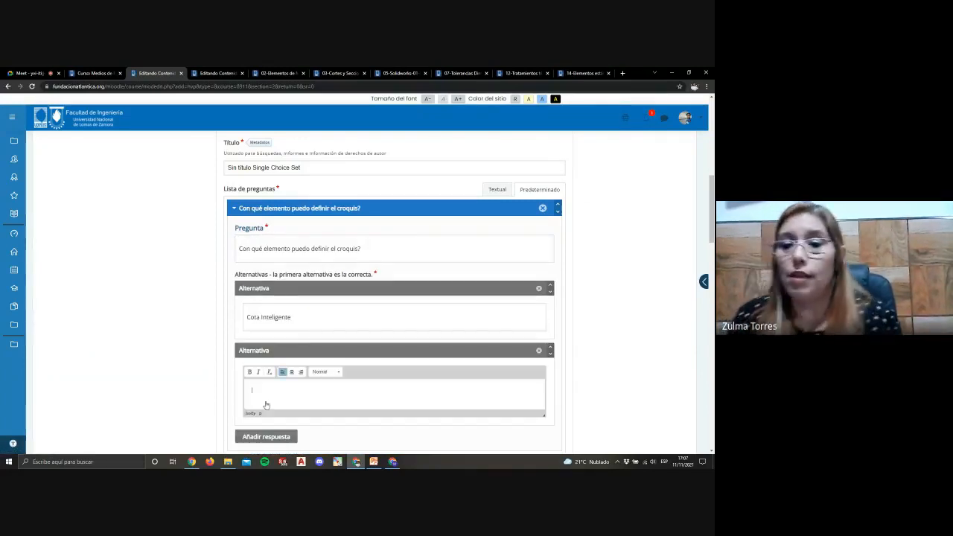
type("Cota")
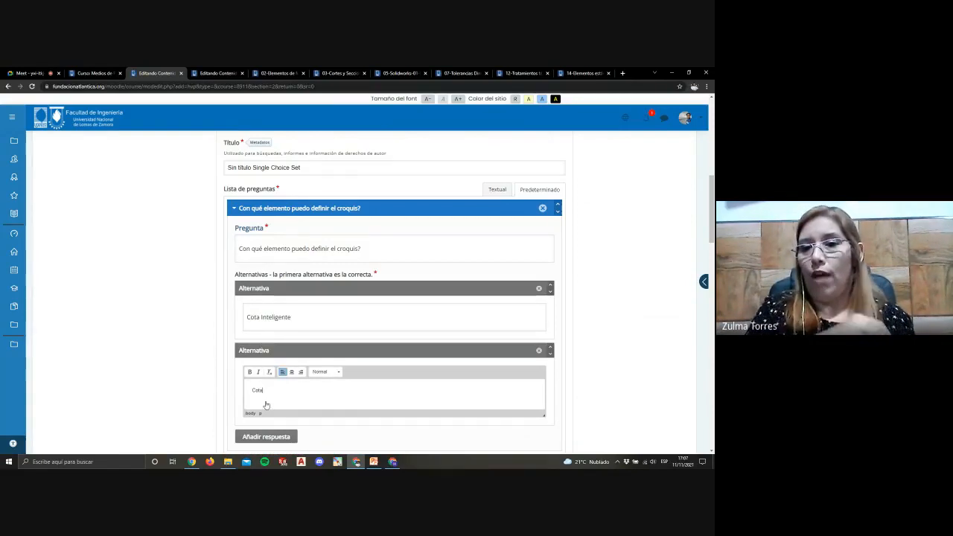
key("BackSpace")
key("BackSpace")
type("Acota")
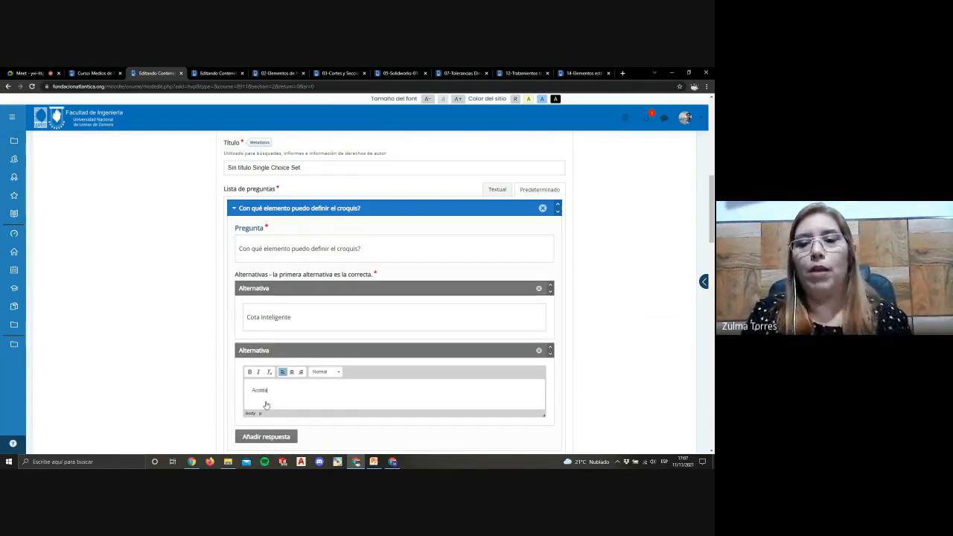
type("r")
left_click(265, 436)
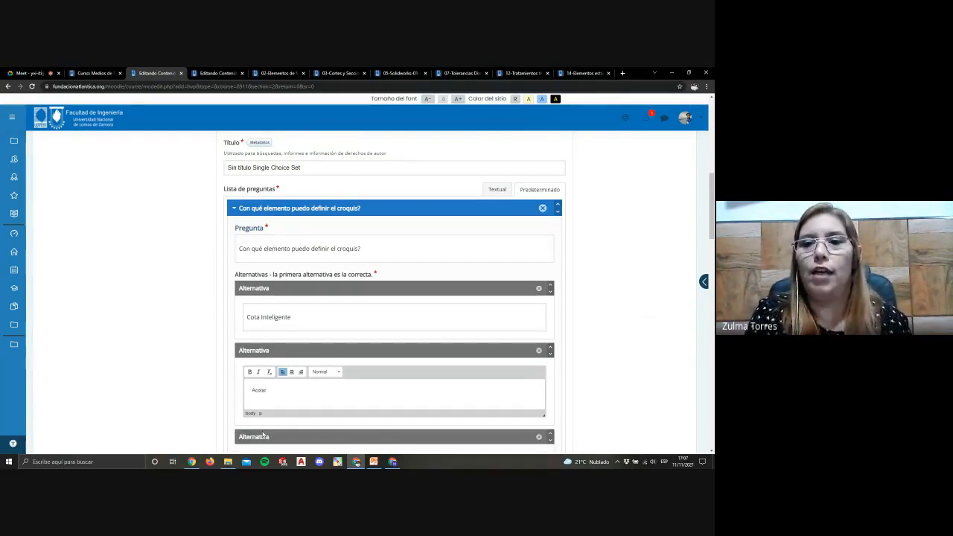
scroll(263, 435, "down", 2)
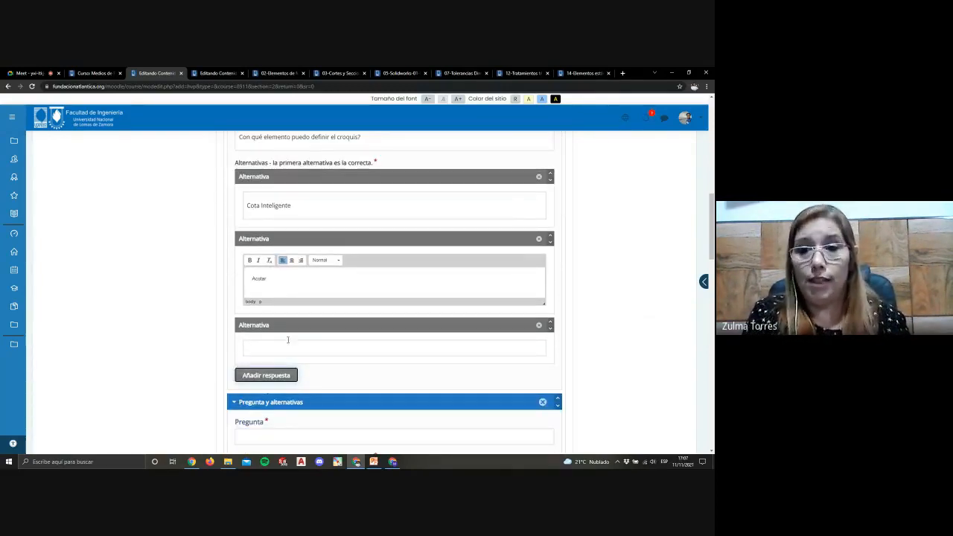
left_click(287, 340)
type("Dimension")
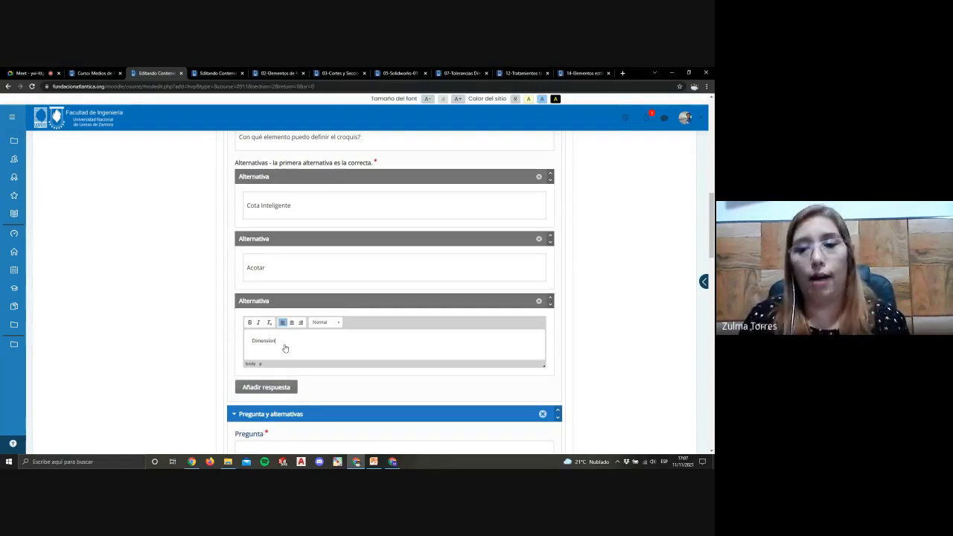
type("al")
Finish the question, then move its box to the video's upper left and enlarge it to fit all the answers
scroll(282, 313, "down", 10)
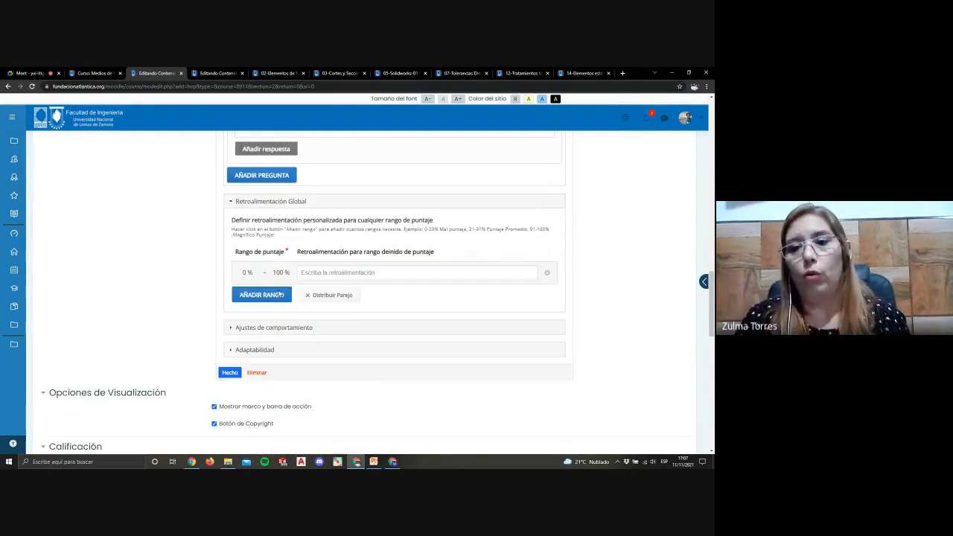
left_click(230, 297)
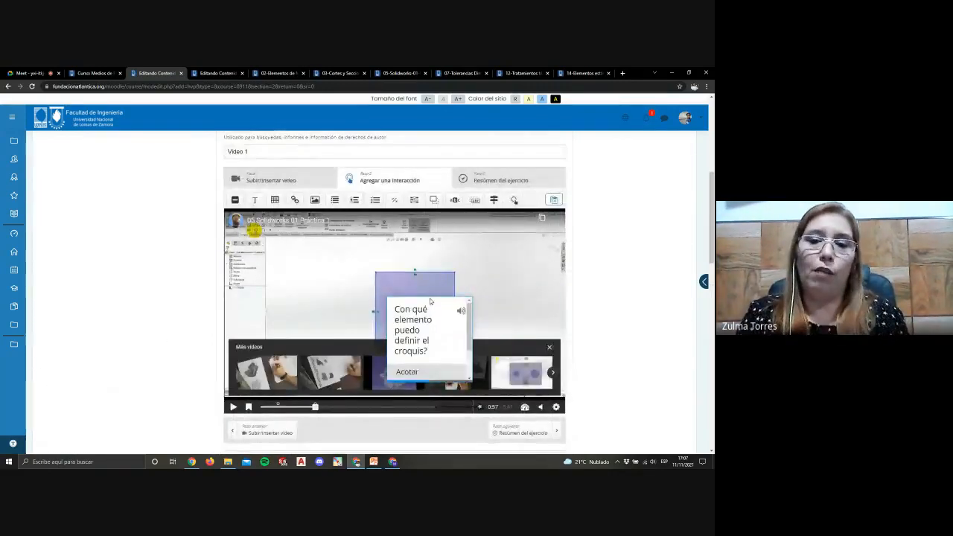
left_click_drag(430, 301, 281, 239)
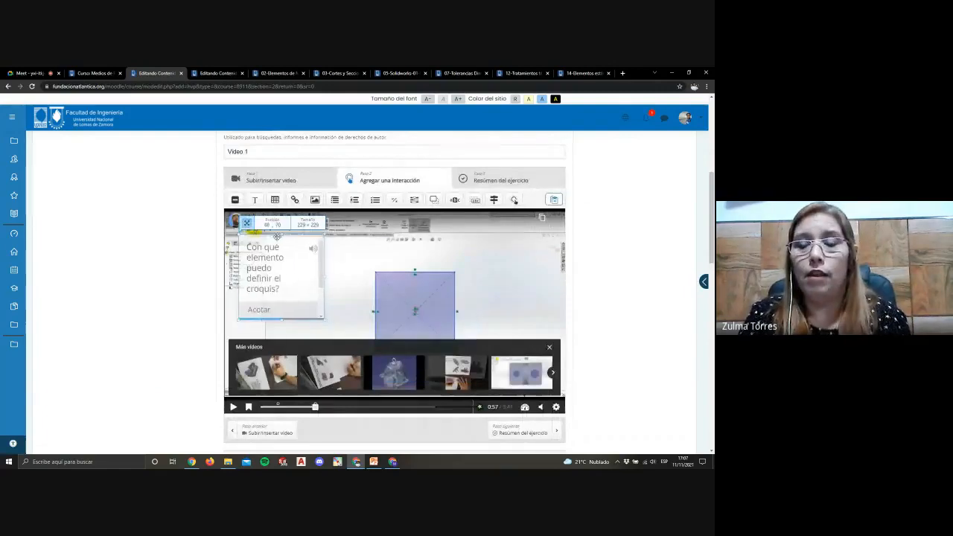
left_click_drag(322, 319, 462, 342)
left_click(488, 308)
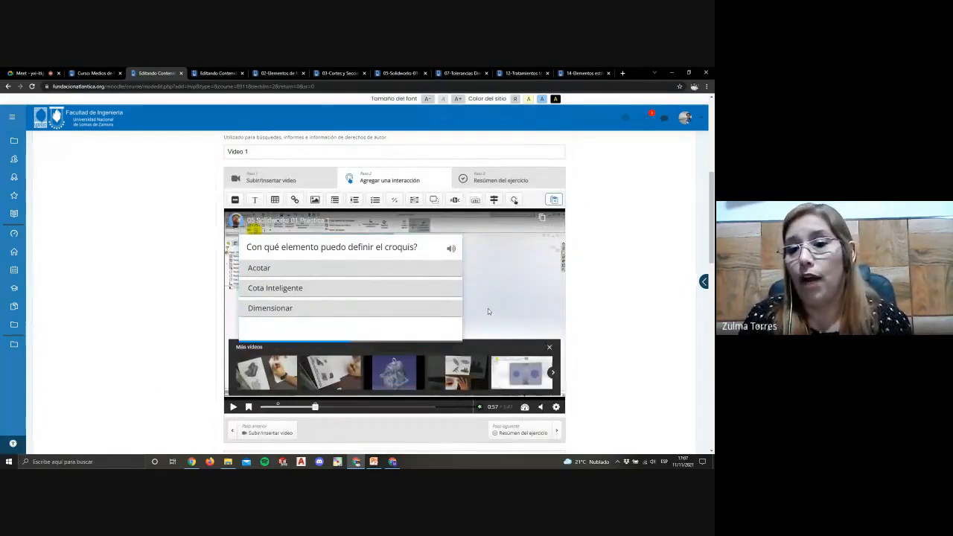
Play the video past the new question, then look over the optional summary task's sentences, feedback and display settings
left_click(233, 407)
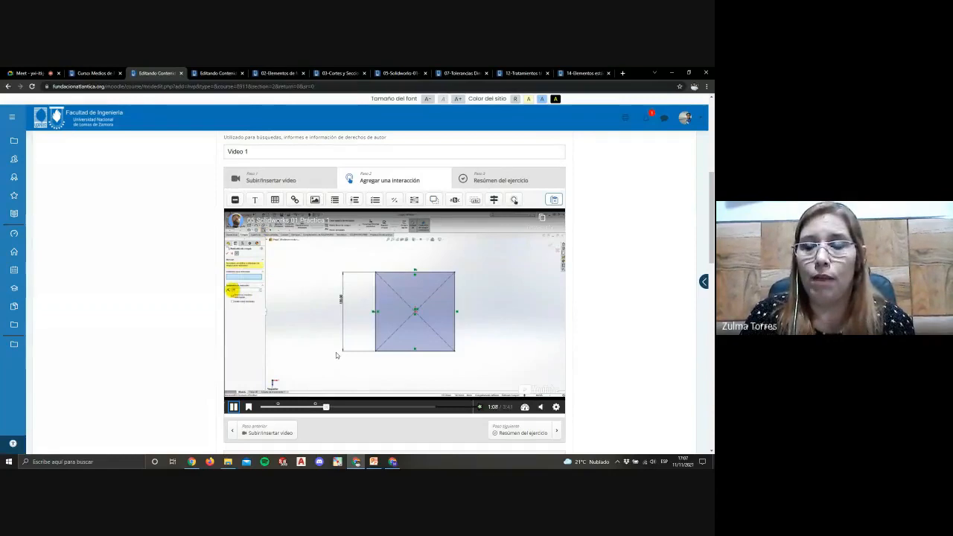
left_click(484, 181)
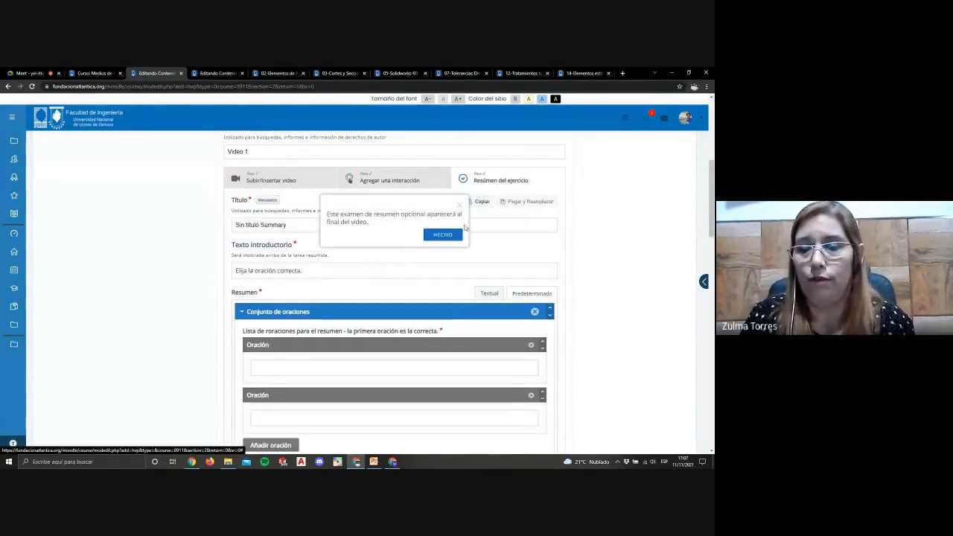
left_click(444, 236)
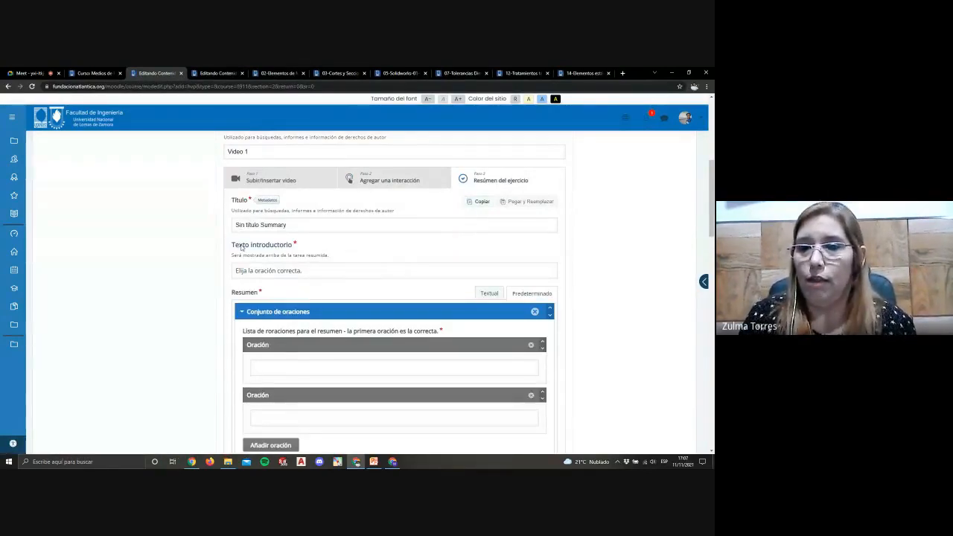
scroll(240, 248, "down", 1)
scroll(242, 248, "down", 3)
scroll(242, 248, "down", 5)
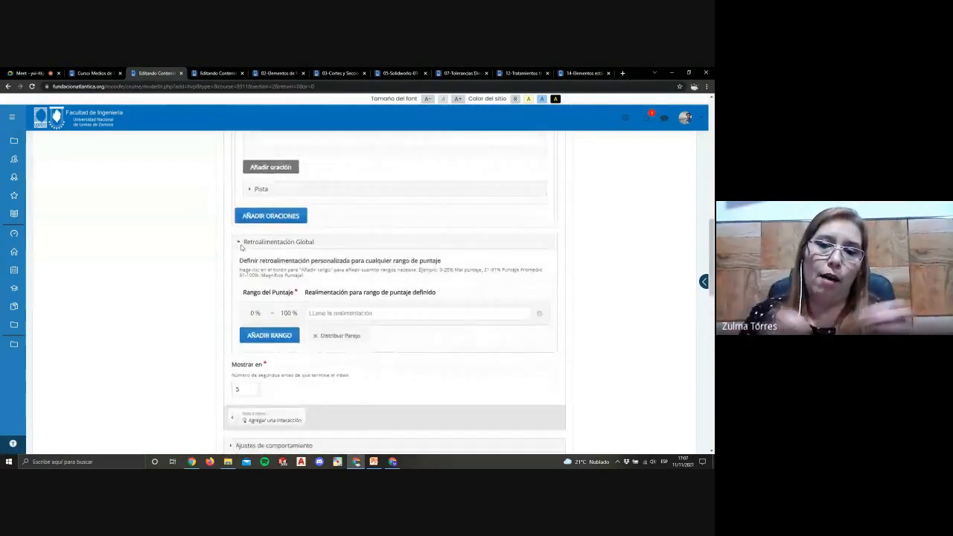
Save the interactive video activity and display it
scroll(241, 248, "down", 4)
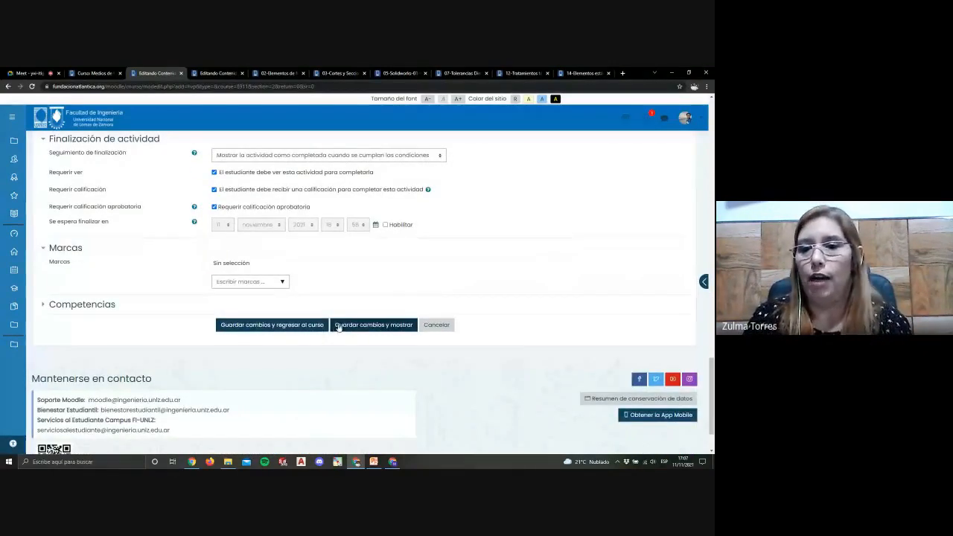
left_click(337, 326)
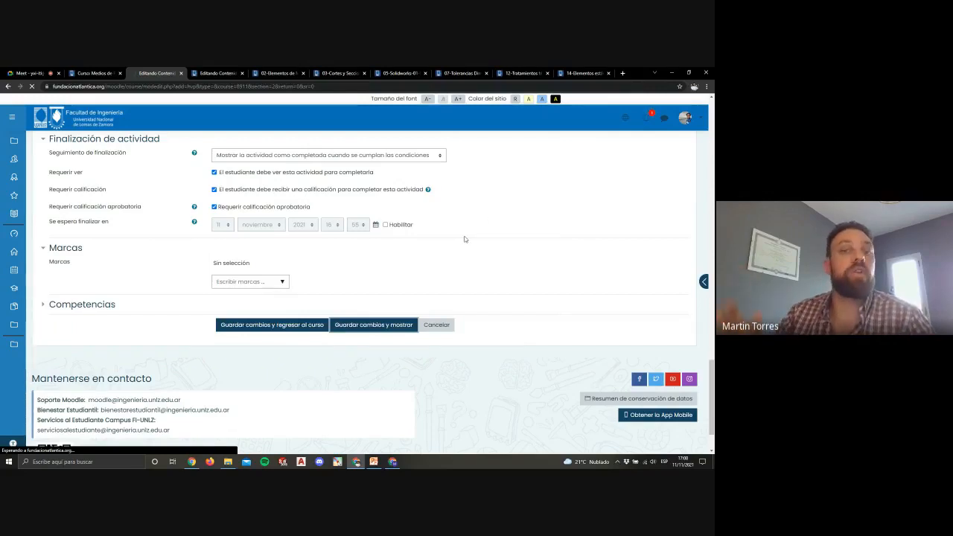
Switch to the course's main page and bring its grid of sections into view
left_click(96, 73)
left_click(155, 73)
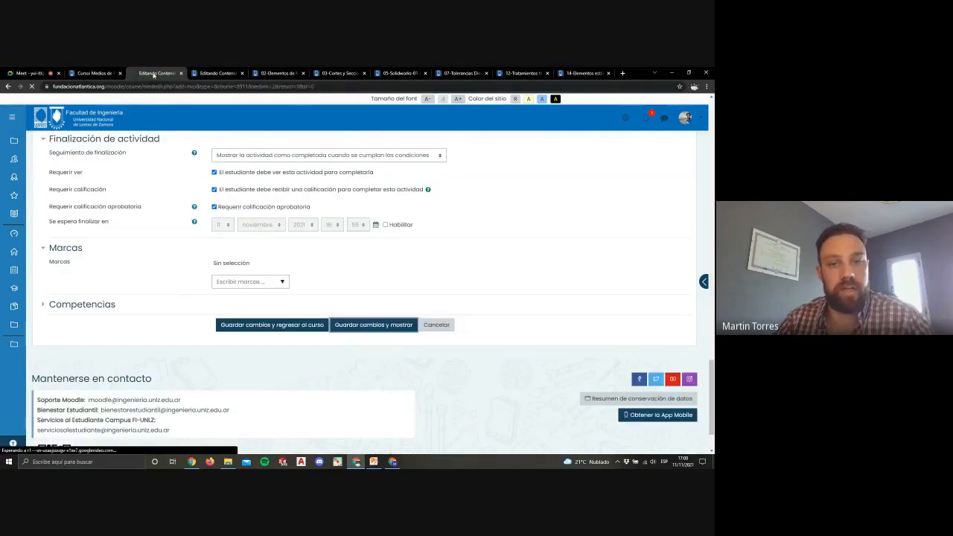
left_click(107, 74)
scroll(517, 186, "down", 5)
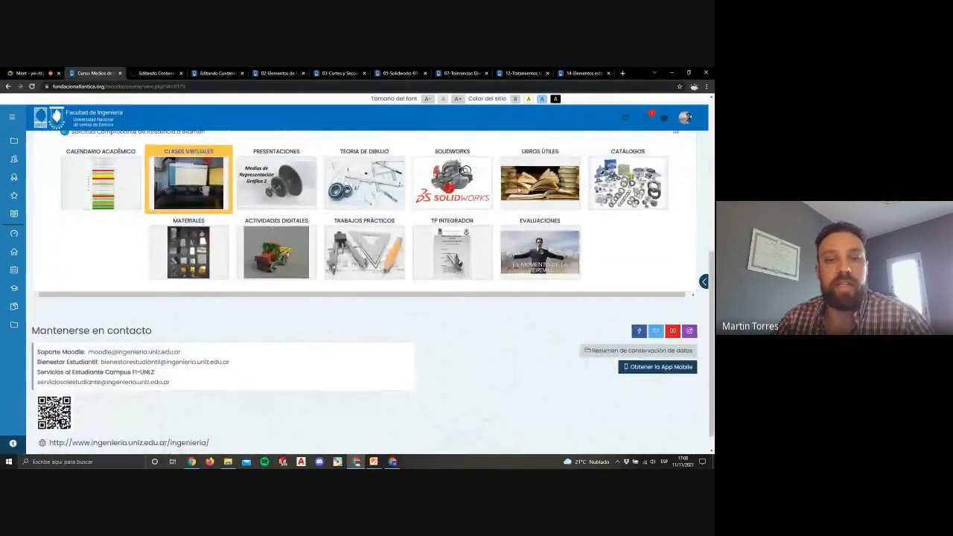
Turn on editing for the course Medios de Representación Gráfica II TNA 2C 2021
scroll(517, 187, "up", 5)
left_click(272, 73)
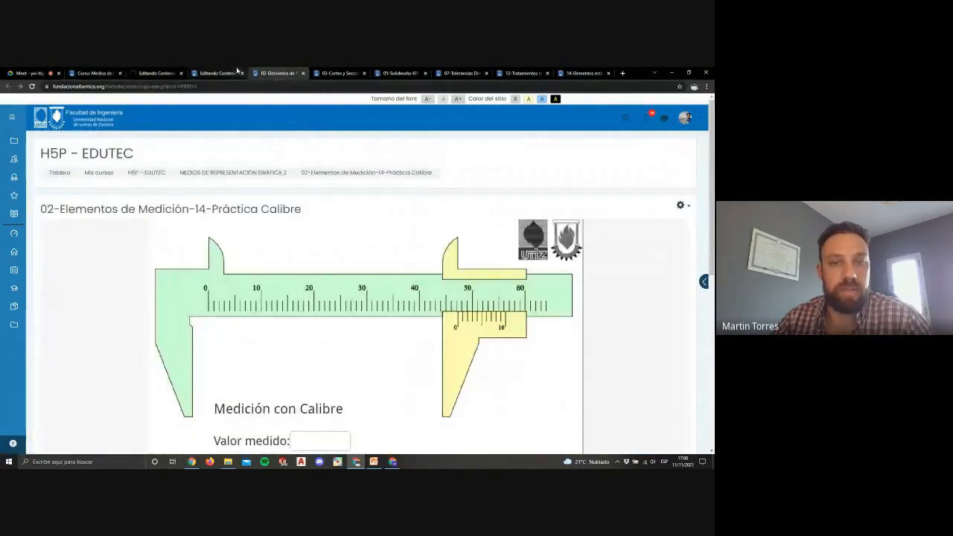
left_click(94, 73)
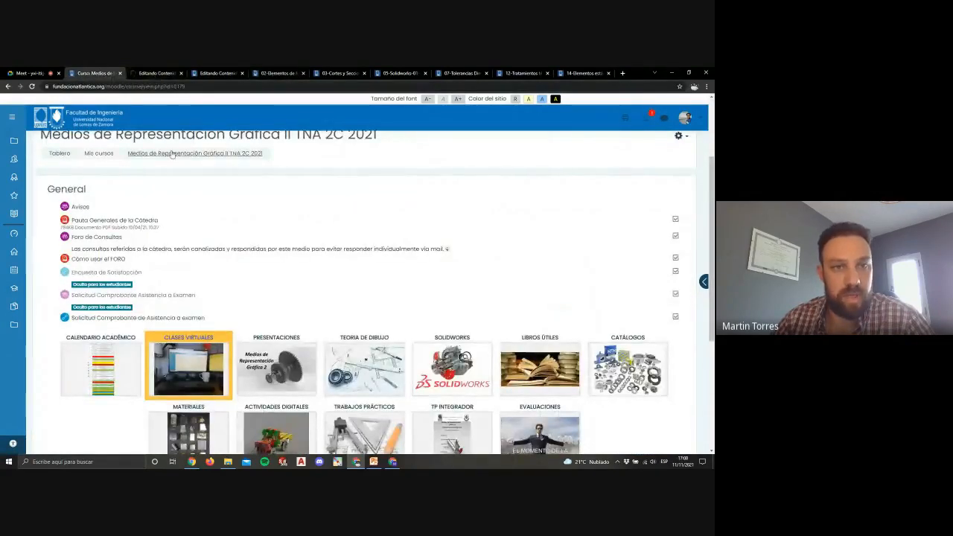
scroll(610, 178, "up", 2)
left_click(678, 210)
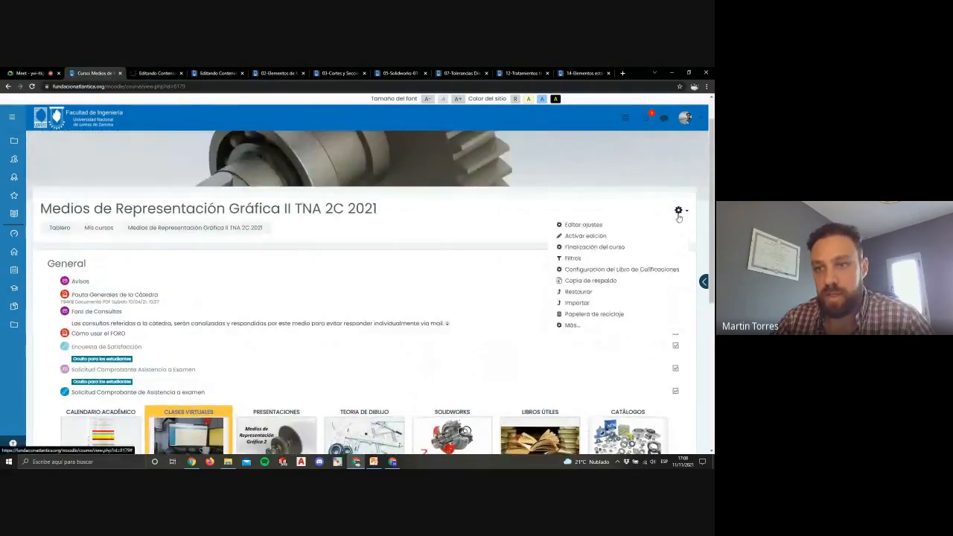
left_click(599, 237)
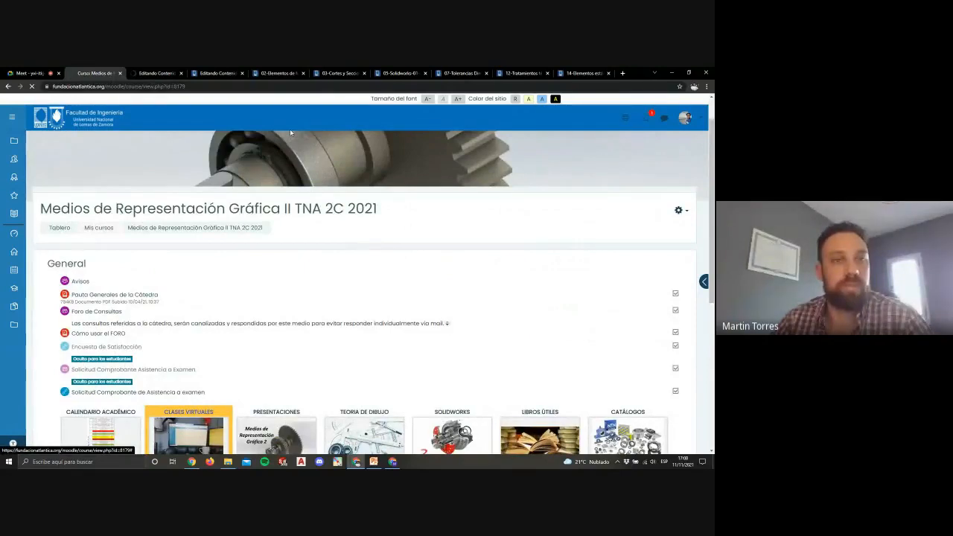
Close the browser page with the new interactive content's settings form and return to the Medios de Representación Gráfica II course page
left_click(179, 73)
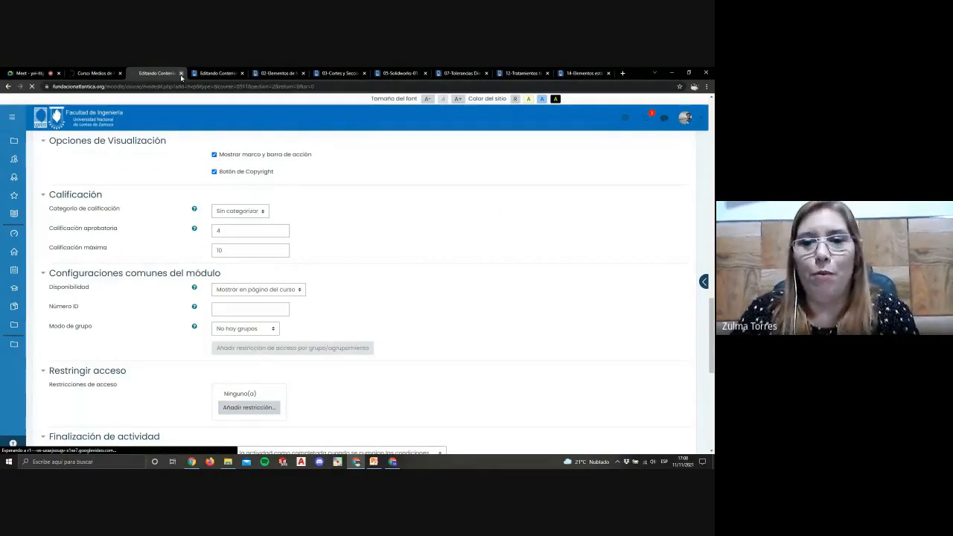
left_click(181, 73)
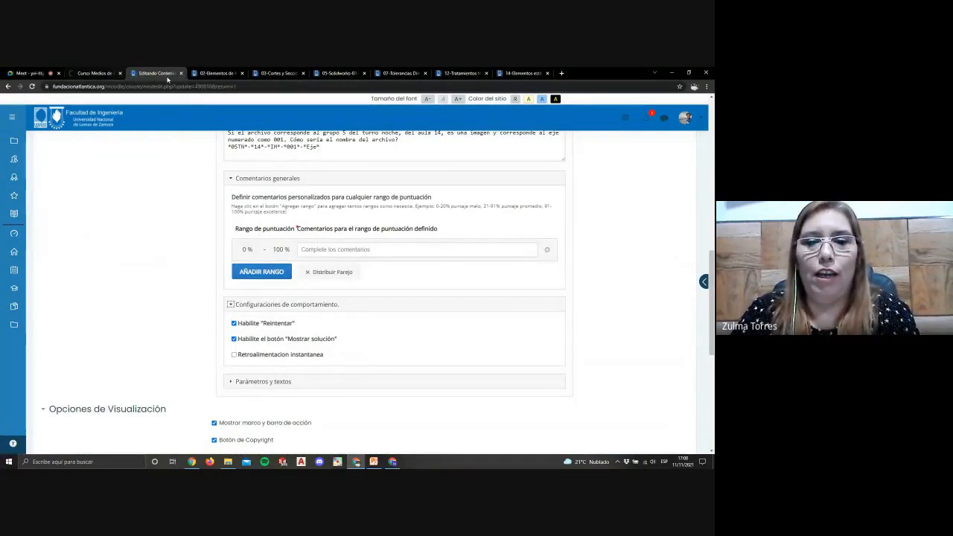
left_click(97, 73)
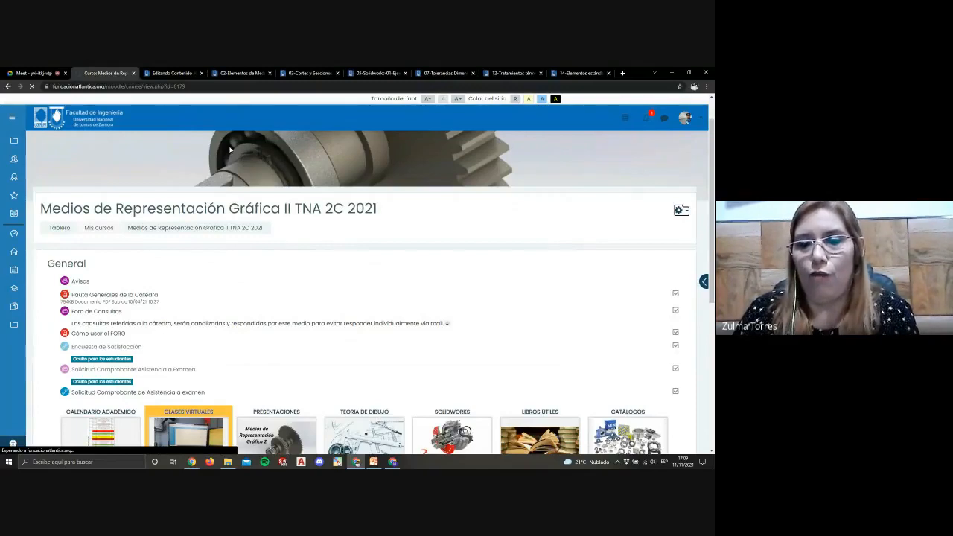
scroll(231, 151, "down", 5)
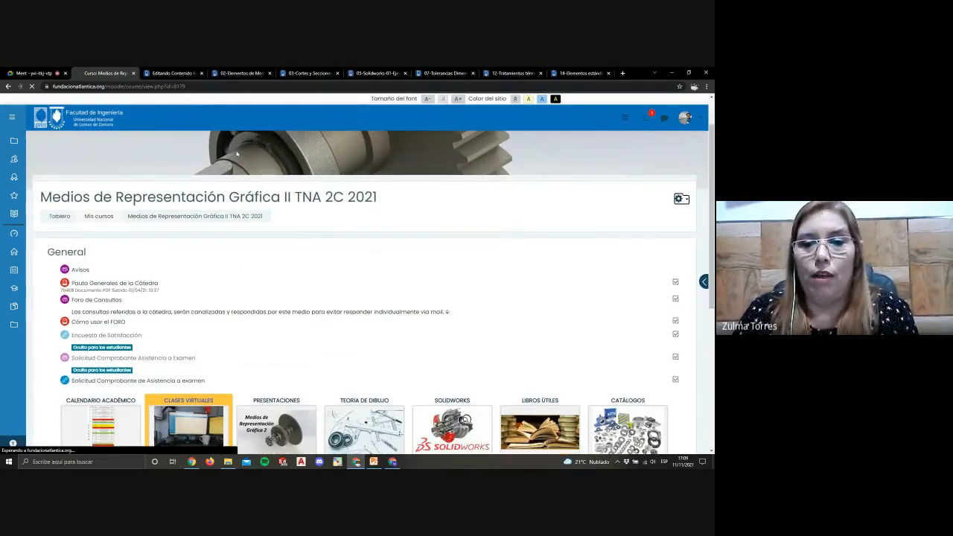
scroll(236, 151, "up", 2)
scroll(364, 167, "up", 2)
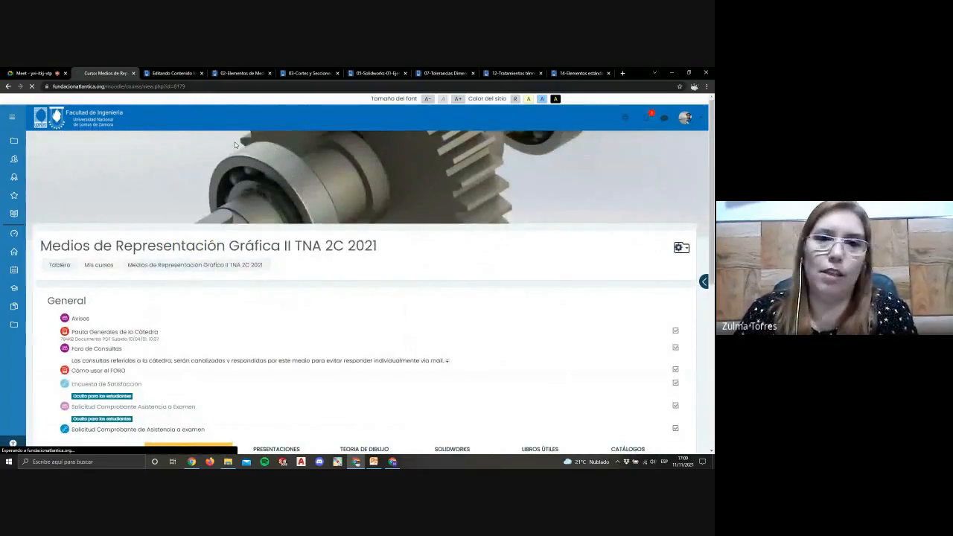
Open the 05-Solidworks-01-Ejercicio 1 interactive video, start it and show it in full screen
left_click(305, 73)
left_click(240, 73)
left_click(376, 73)
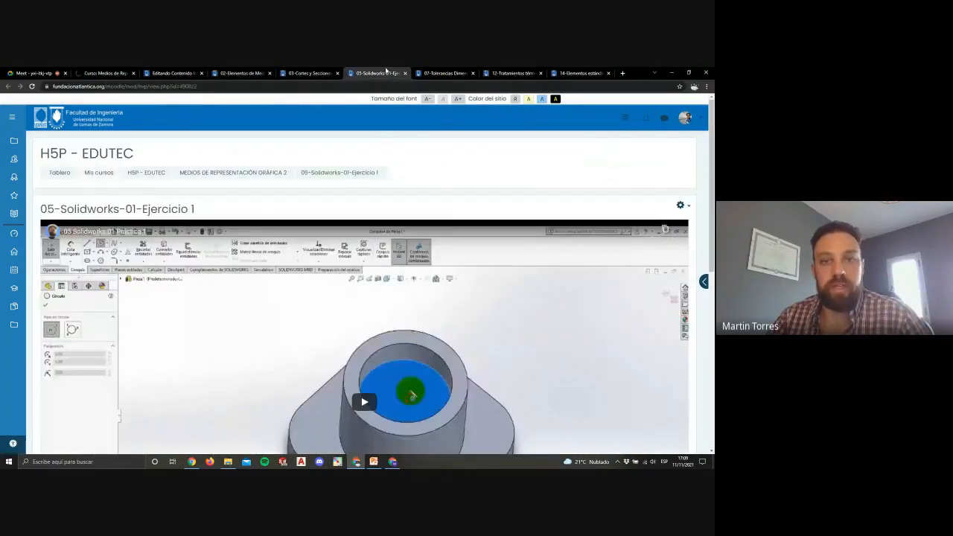
scroll(319, 265, "down", 3)
left_click(320, 265)
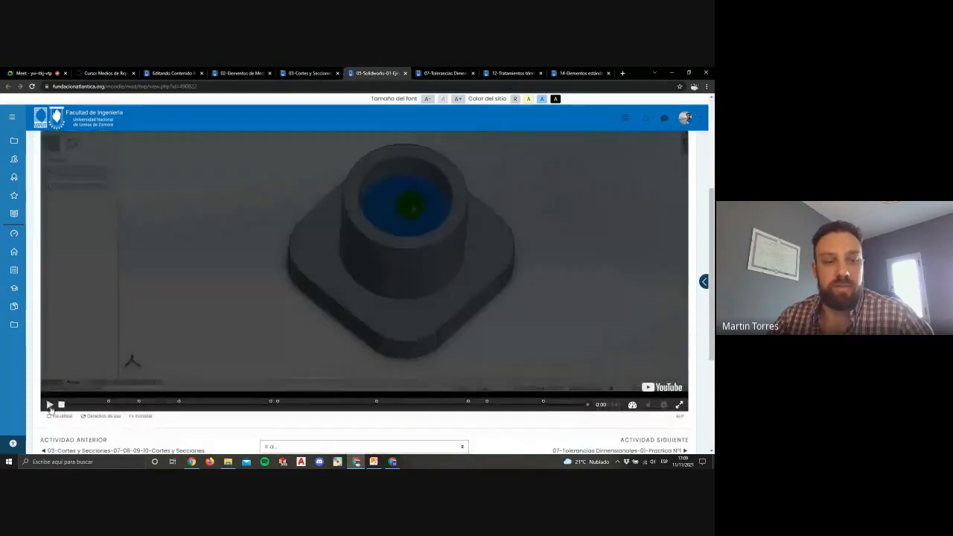
scroll(329, 231, "up", 2)
left_click(536, 328)
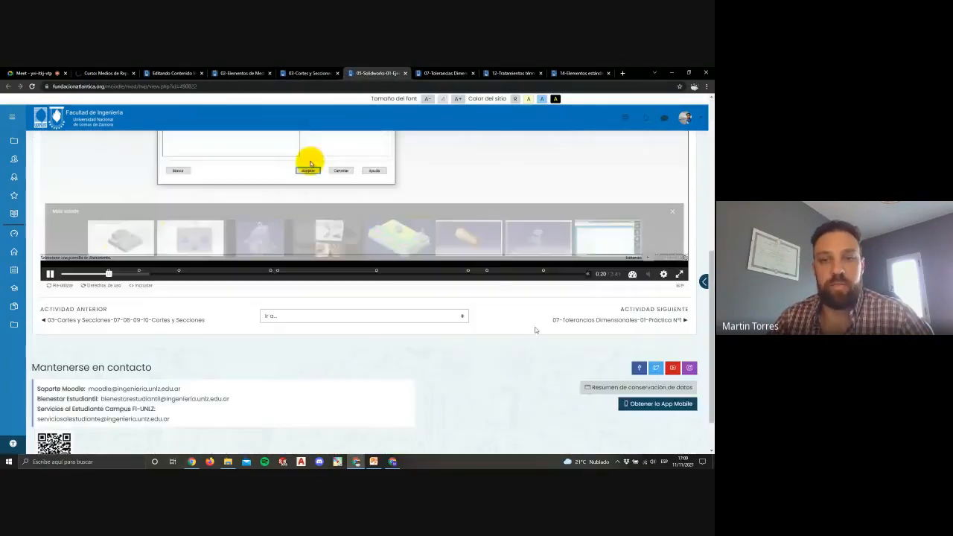
scroll(338, 193, "up", 3)
scroll(338, 195, "up", 1)
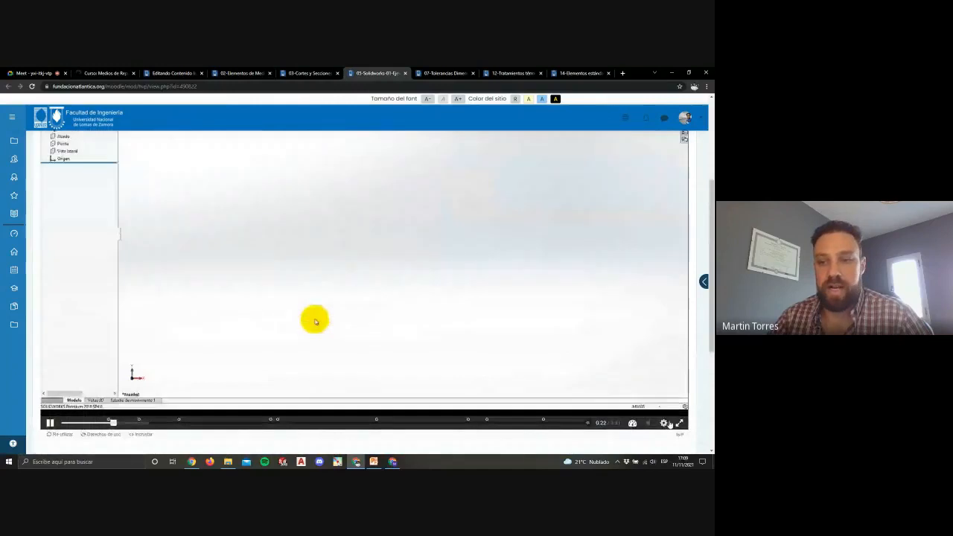
left_click(679, 422)
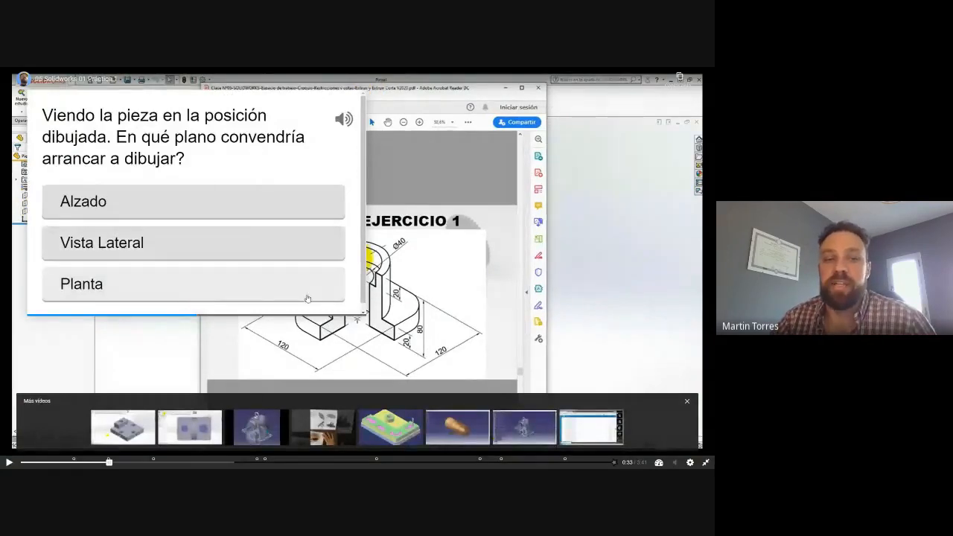
Answer the starting-plane question with "Planta" and the square-dimensioning question with the "Igual" relations plus a single 120mm dimension
left_click(205, 283)
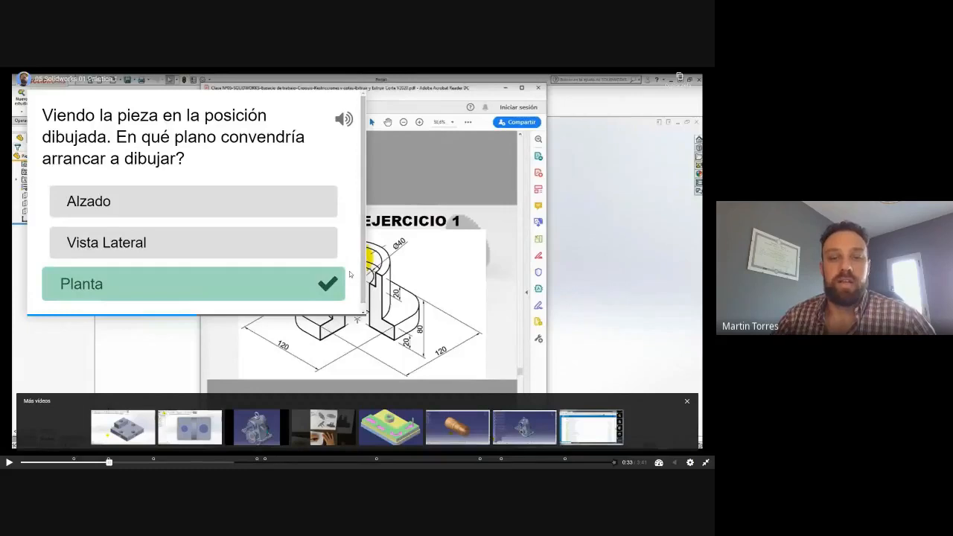
left_click(298, 237)
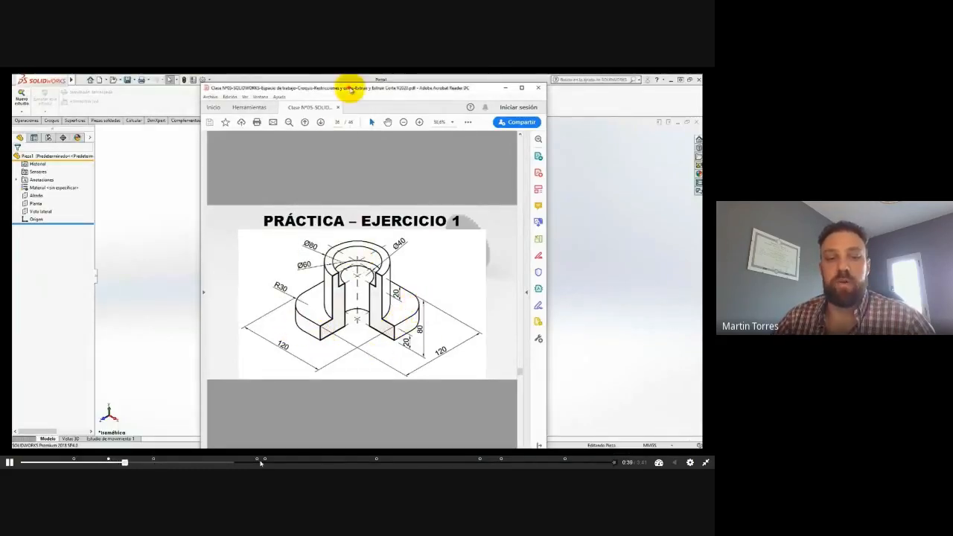
left_click(153, 463)
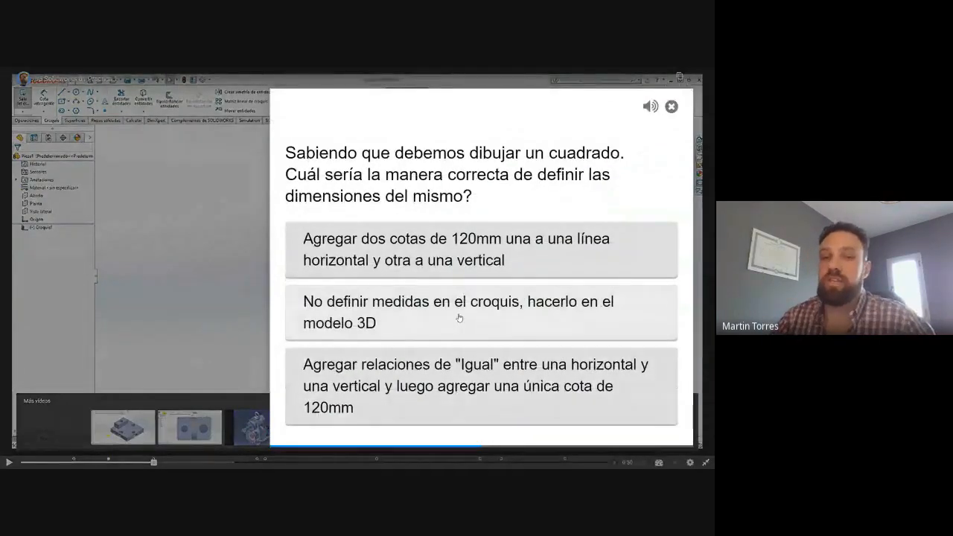
left_click(426, 387)
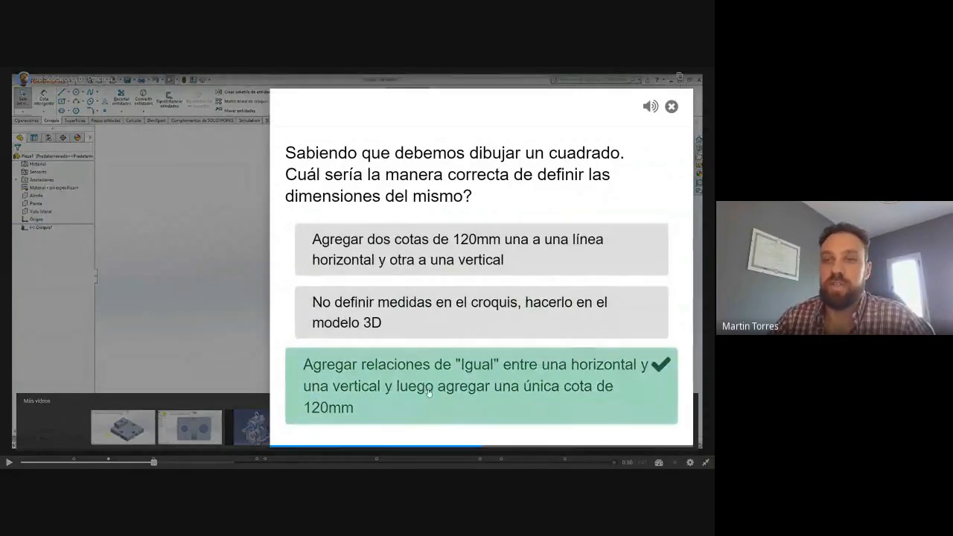
left_click(585, 320)
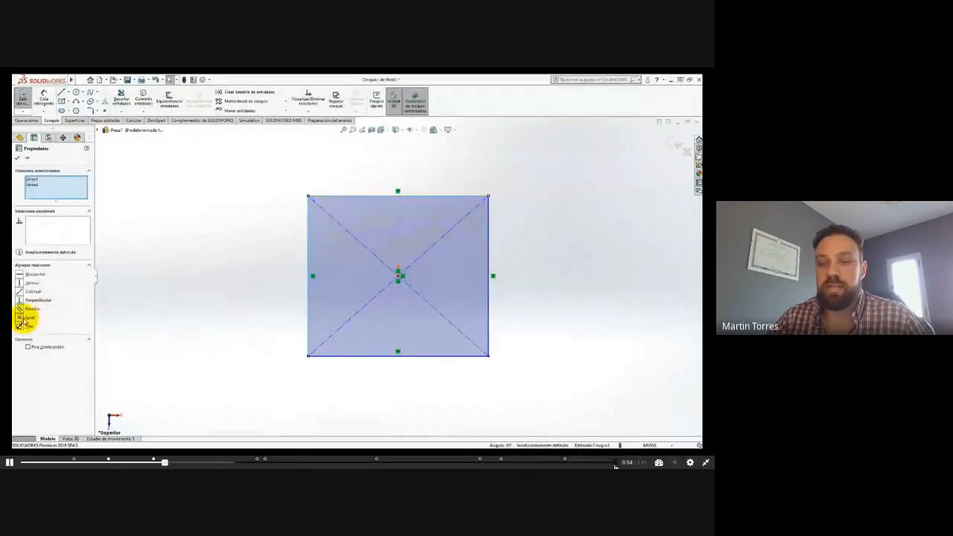
Review the summary of answered questions at the video's end marker, close it without submitting and leave full screen
left_click(615, 463)
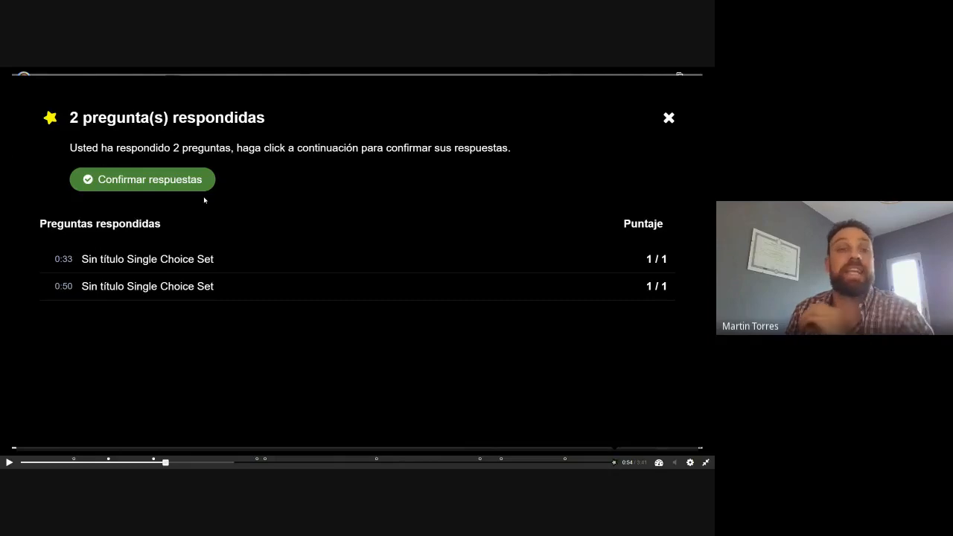
left_click(667, 119)
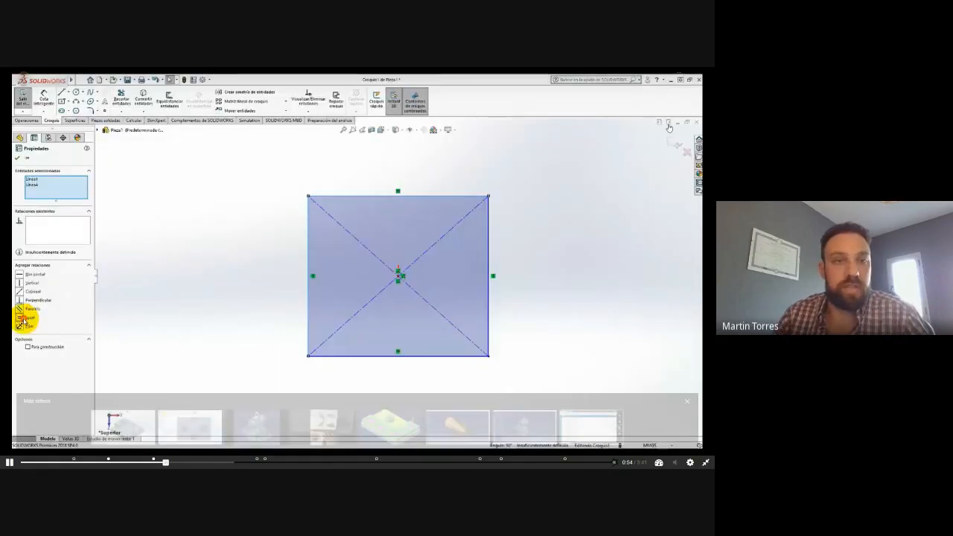
left_click(253, 216)
left_click(706, 462)
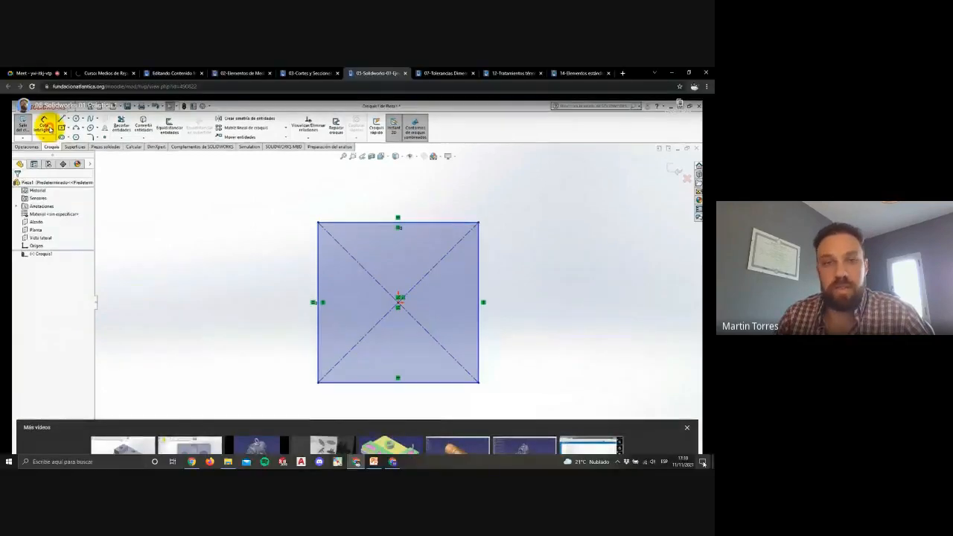
Check the course page once more, switch to the Google Meet call and stop presenting the screen
left_click(107, 73)
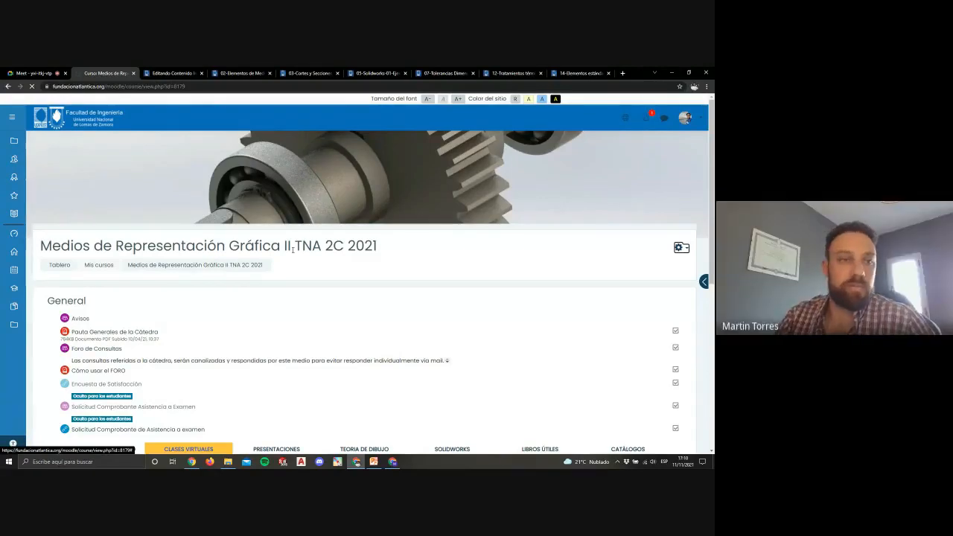
left_click(29, 74)
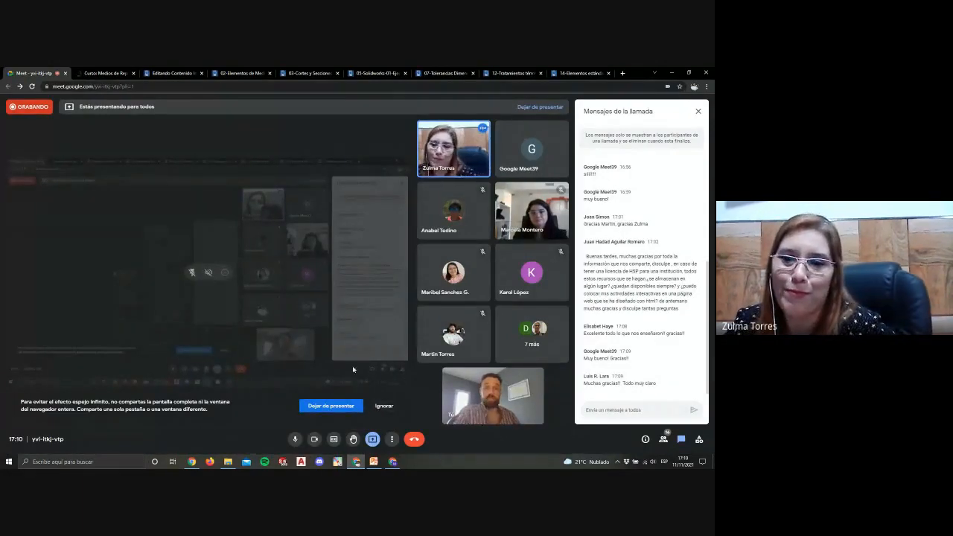
left_click(373, 441)
left_click(413, 415)
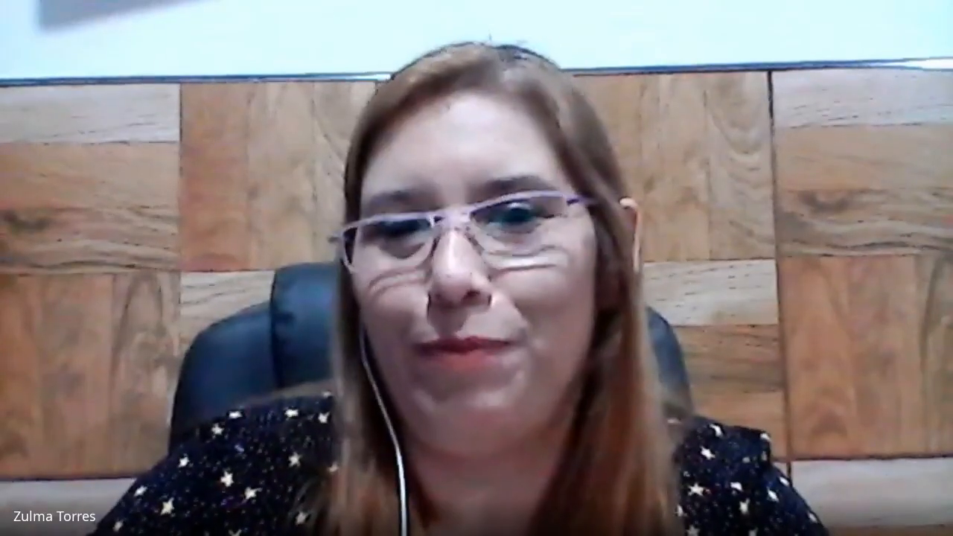